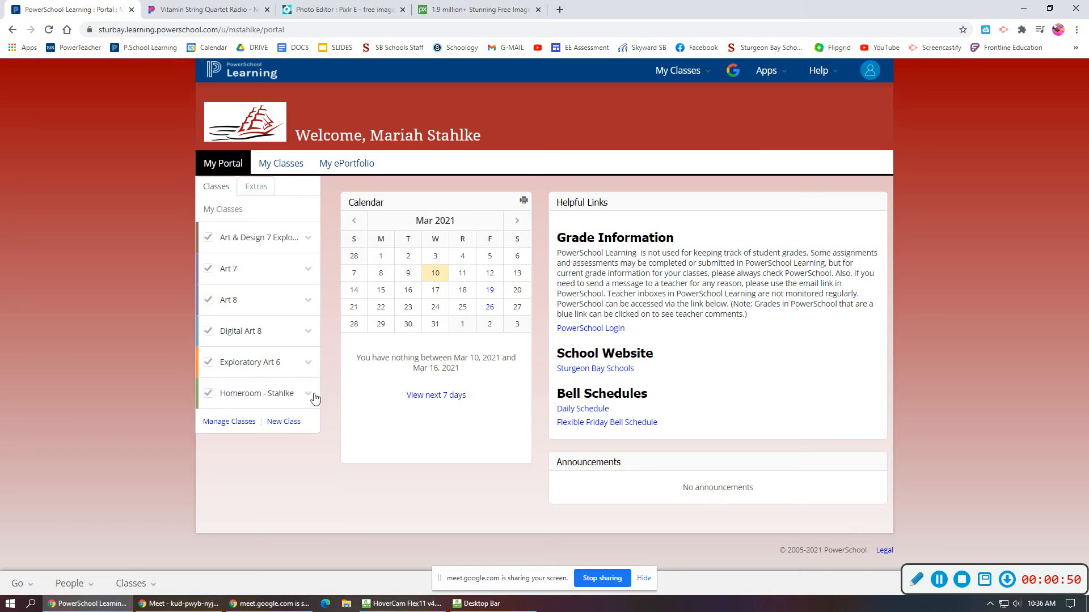
# Step: Open the Pixlr.com link on the Final Week of Art page of the Art & Design 7 Exploratory class
pyautogui.click(249, 237)
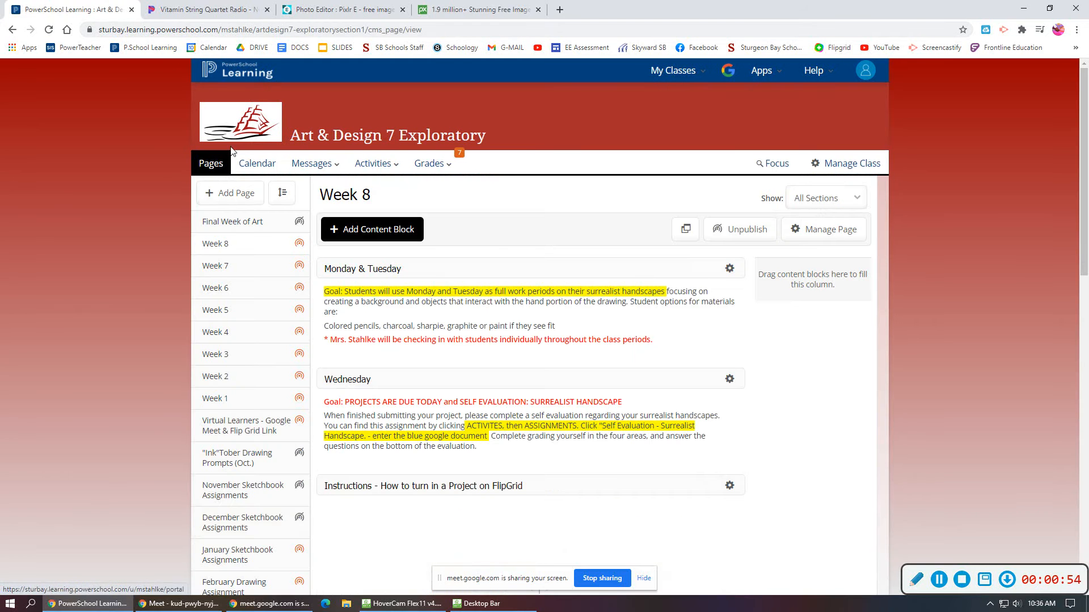
pyautogui.scroll(-1, 313, 224)
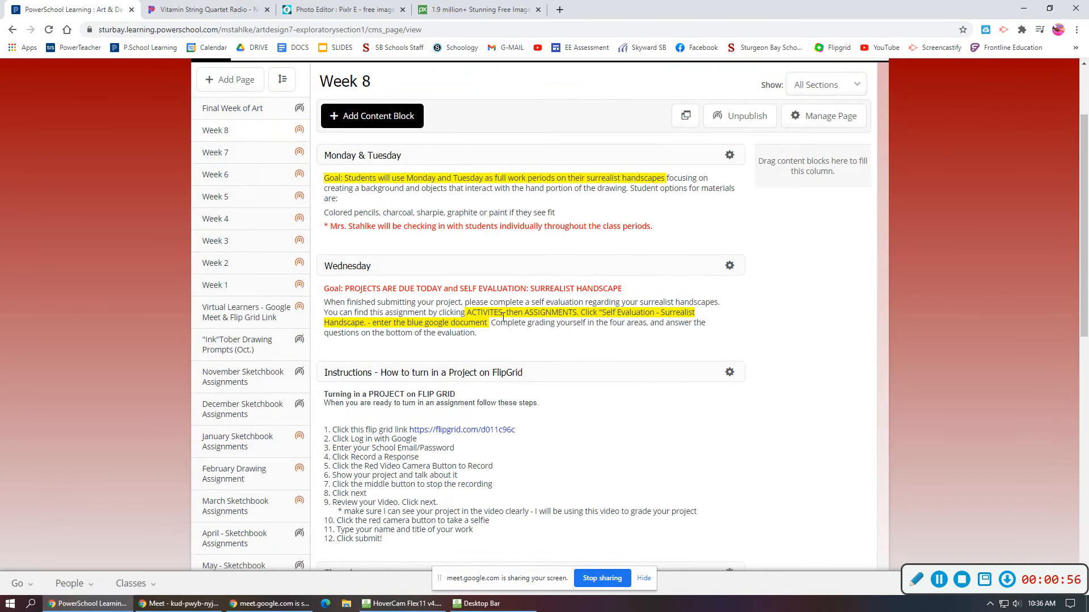
pyautogui.click(268, 168)
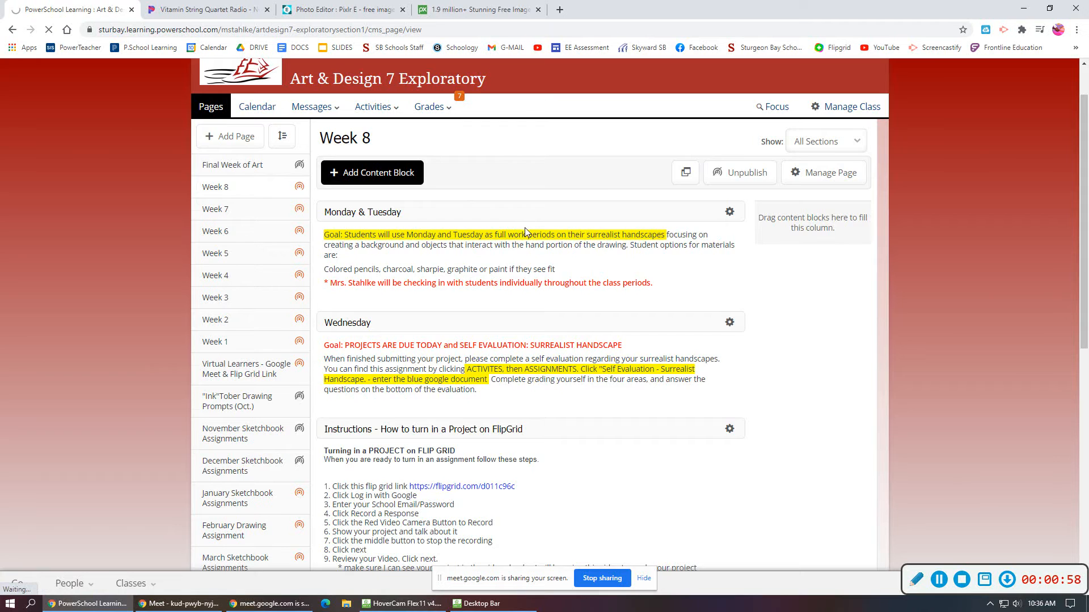
pyautogui.scroll(-1, 535, 252)
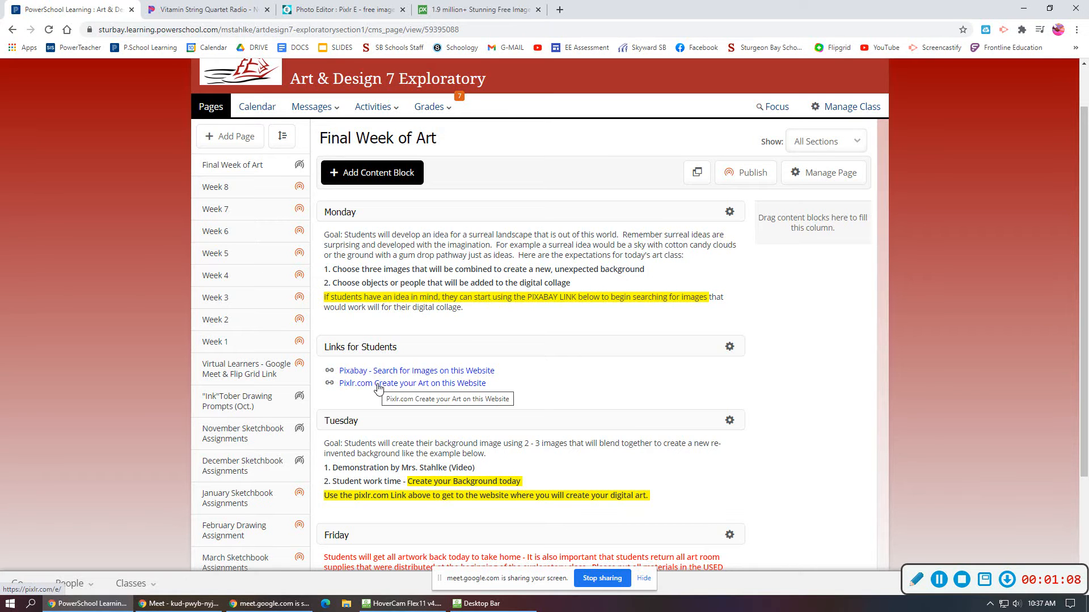
pyautogui.click(359, 387)
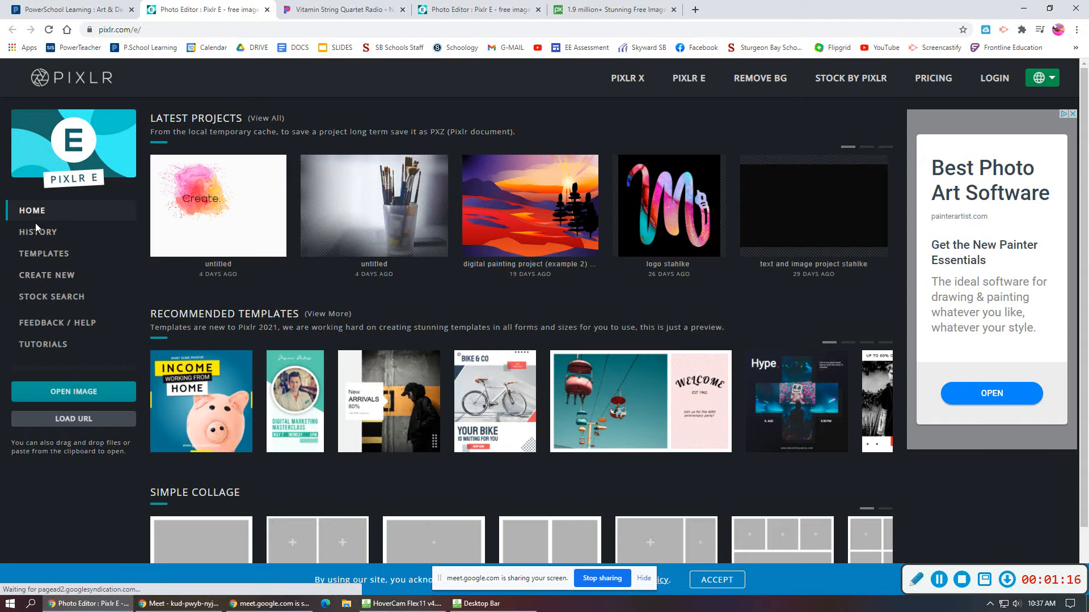
# Step: Start a new image and set its width to 2000 px and its height to 1000 px
pyautogui.click(66, 276)
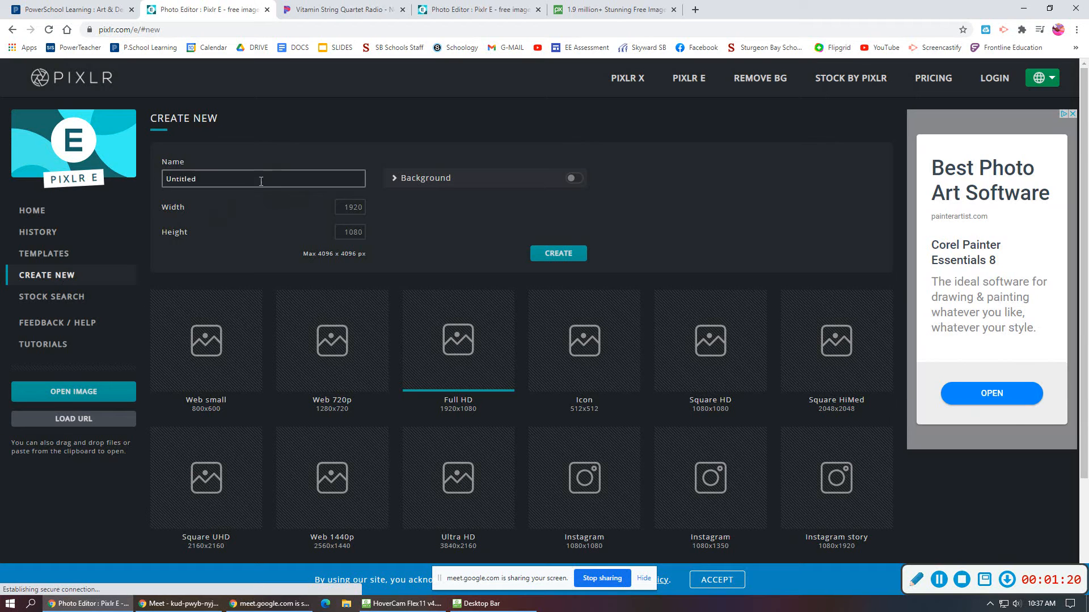
pyautogui.click(343, 209)
pyautogui.write('2000')
pyautogui.press('Tab')
pyautogui.write('100')
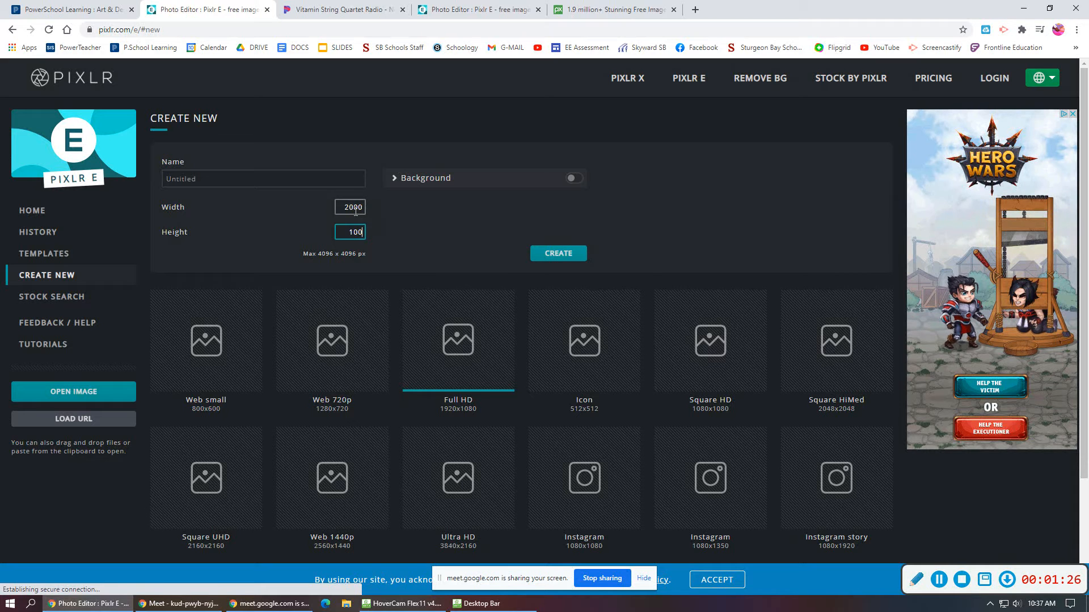
# Step: Name the new image Surrealism Collage
pyautogui.click(209, 179)
pyautogui.moveTo(209, 178); pyautogui.dragTo(151, 180)
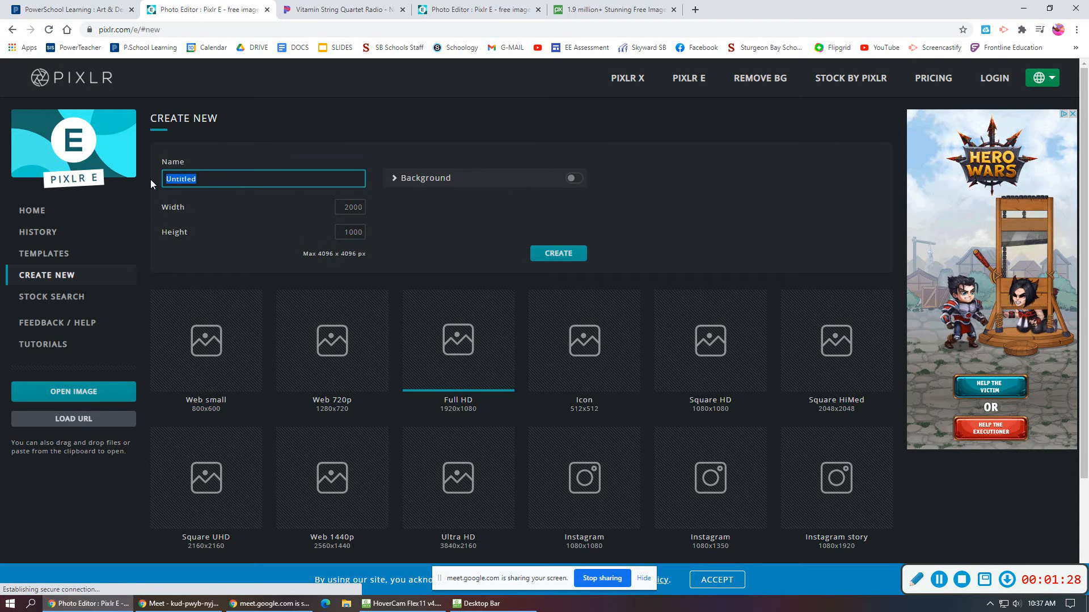
pyautogui.write('Surrea')
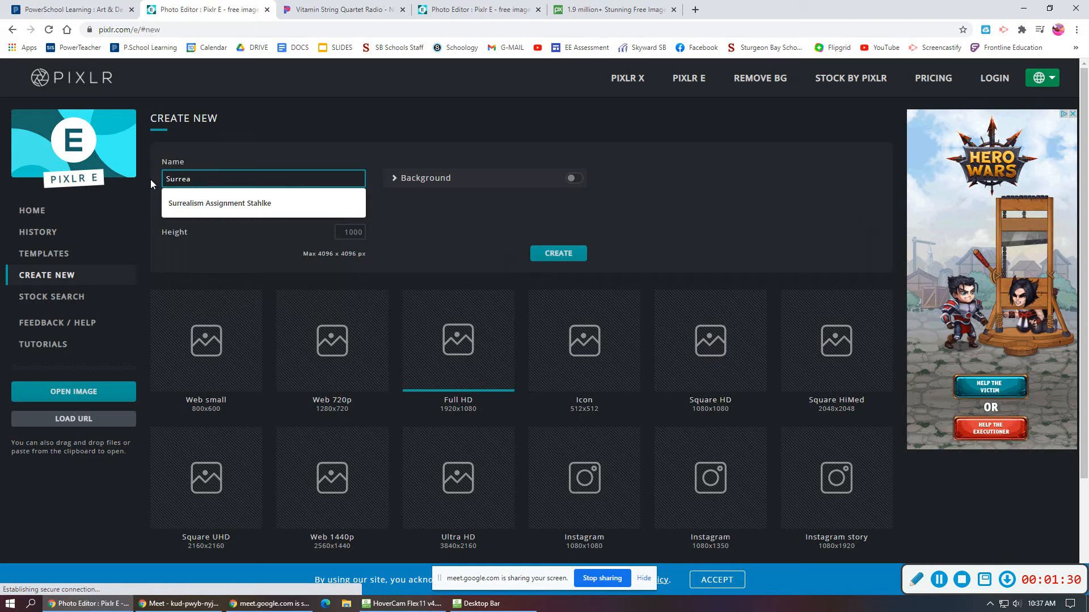
pyautogui.write('lism Collage')
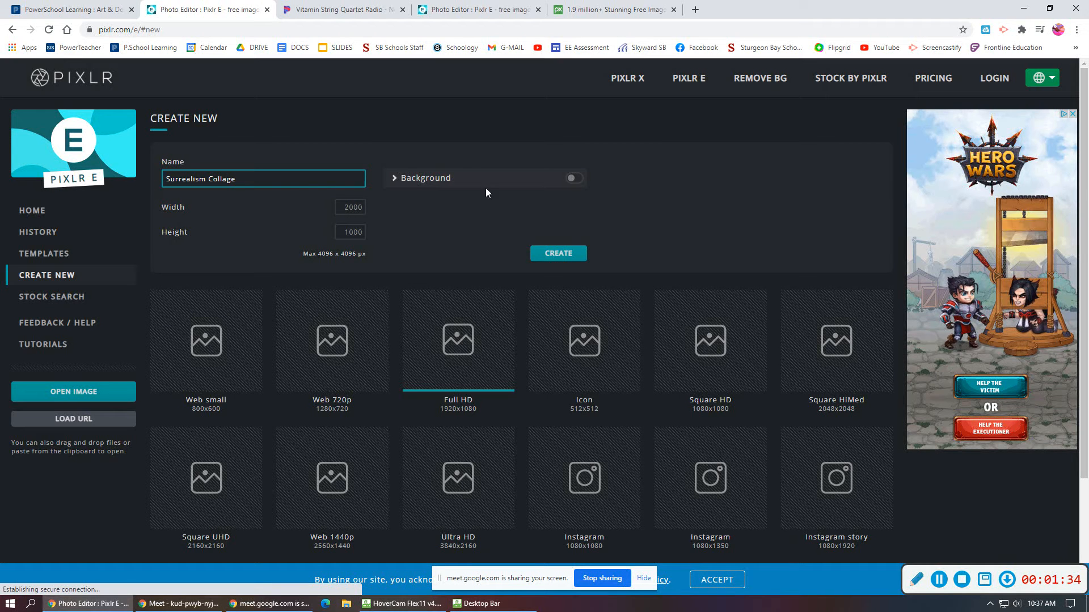
# Step: Enable a white (#FFFFFF) background for the new image and create it
pyautogui.click(574, 181)
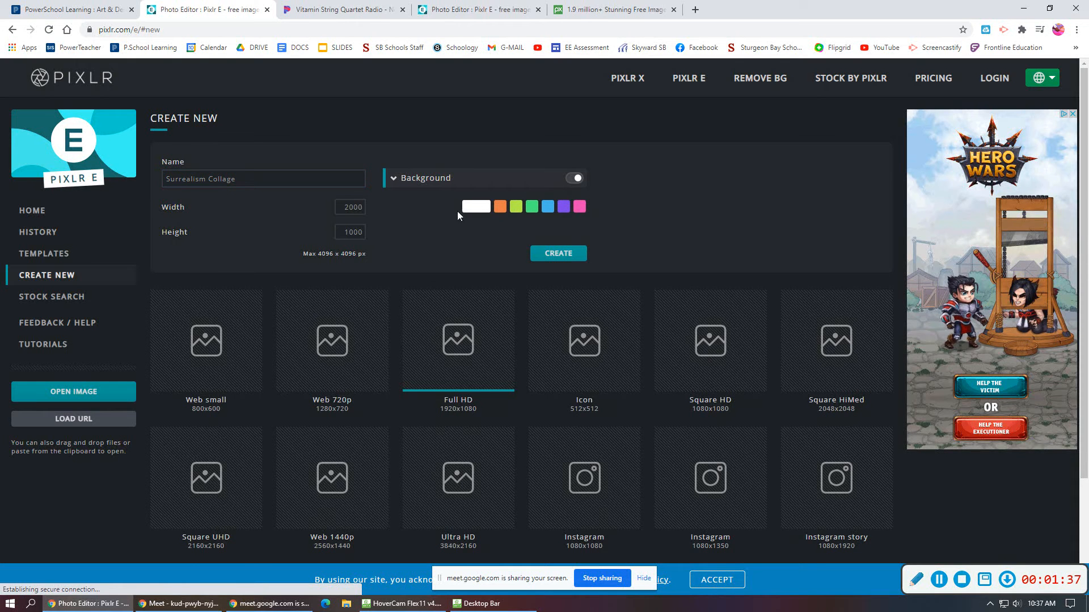
pyautogui.click(477, 207)
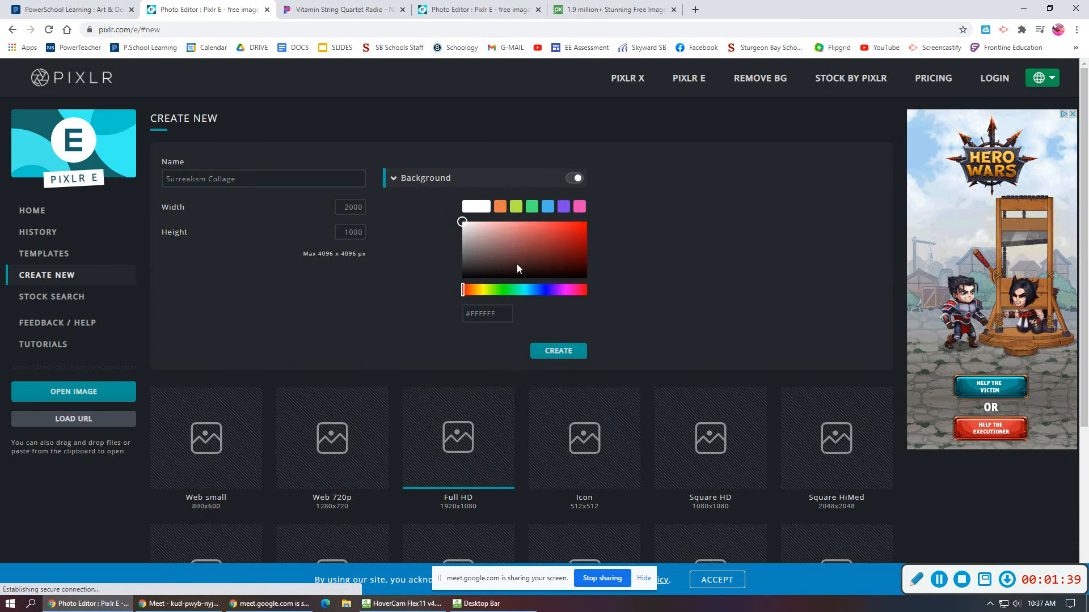
pyautogui.click(557, 356)
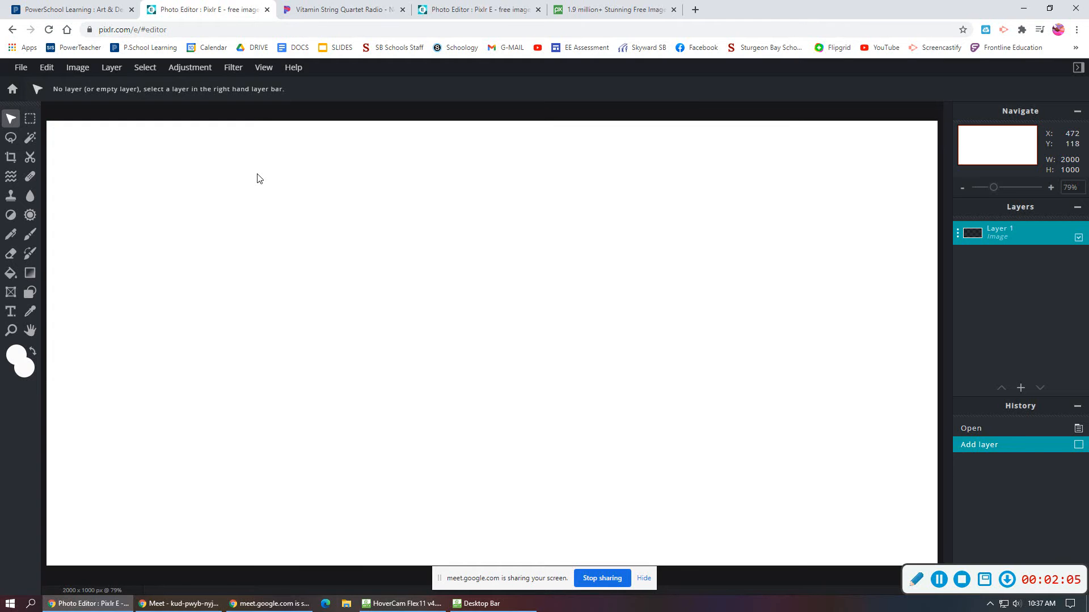
# Step: Return to the class page, open its Pixabay image search link and close the duplicate Pixabay tab
pyautogui.click(100, 10)
pyautogui.click(406, 372)
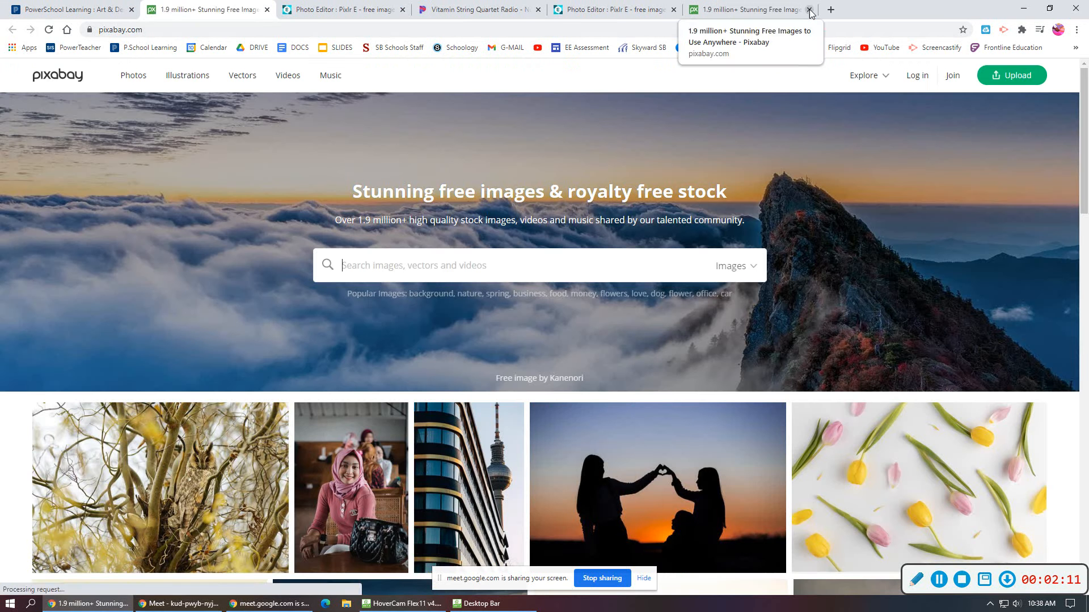
pyautogui.click(809, 10)
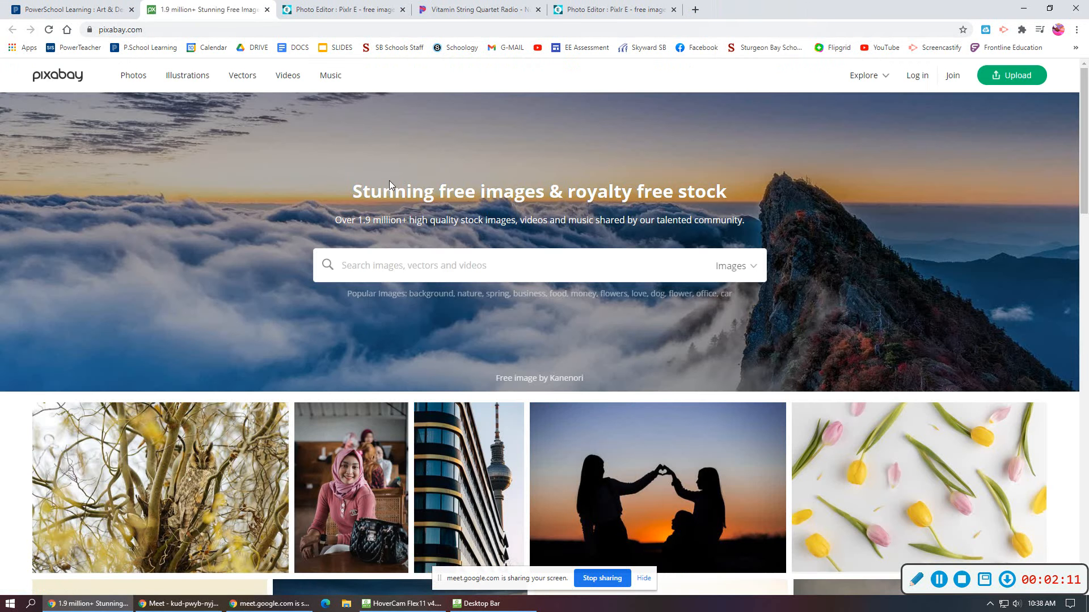
# Step: Search Pixabay for galaxy images
pyautogui.click(434, 271)
pyautogui.write('galaxy')
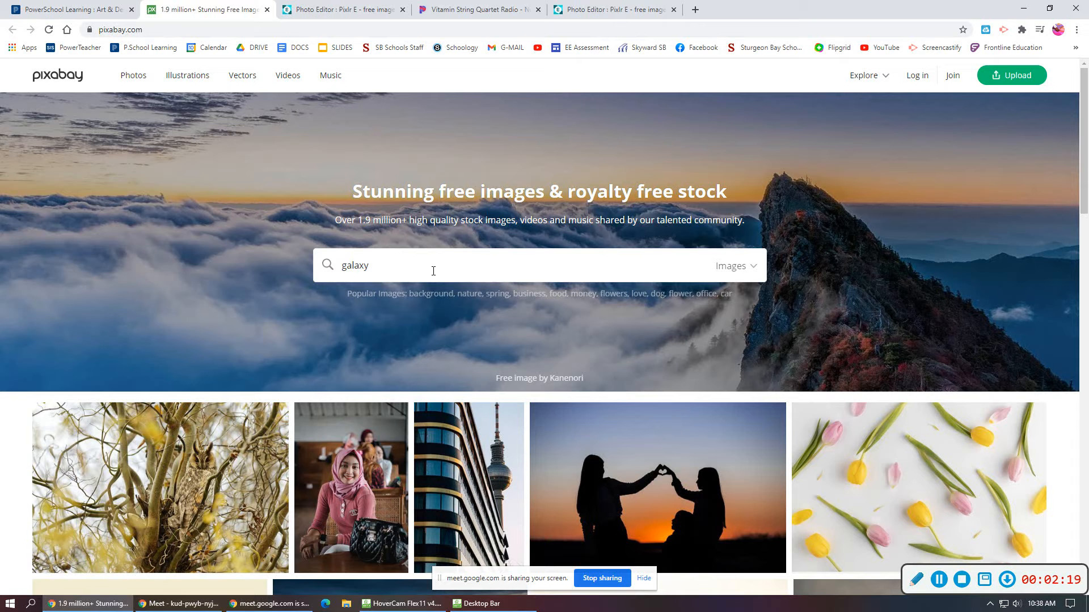
pyautogui.press('Return')
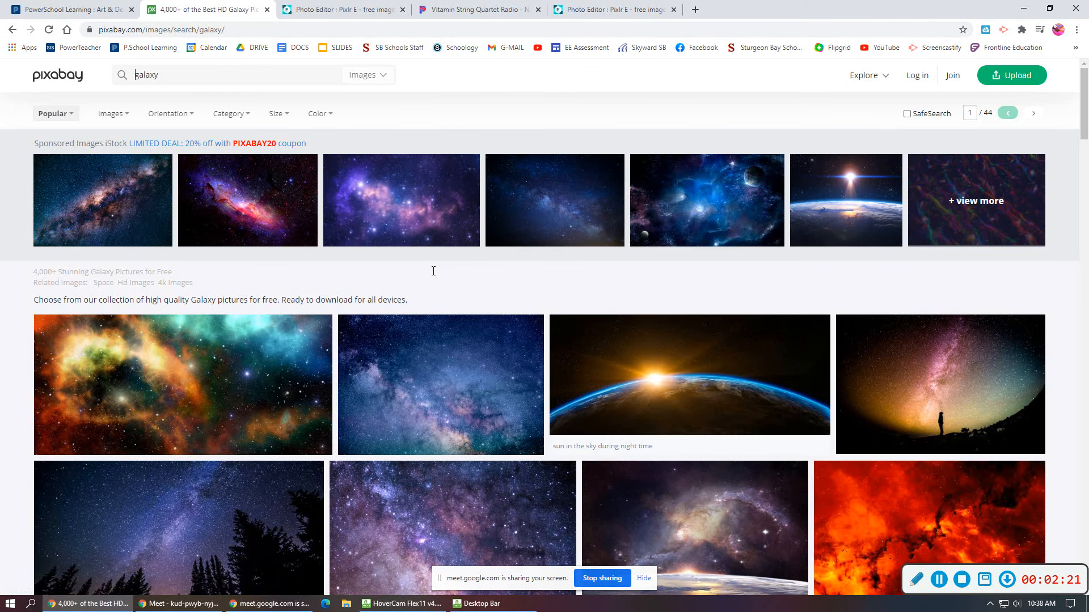
# Step: Browse the galaxy search results for a picture that suits as the collage background
pyautogui.scroll(-2, 517, 463)
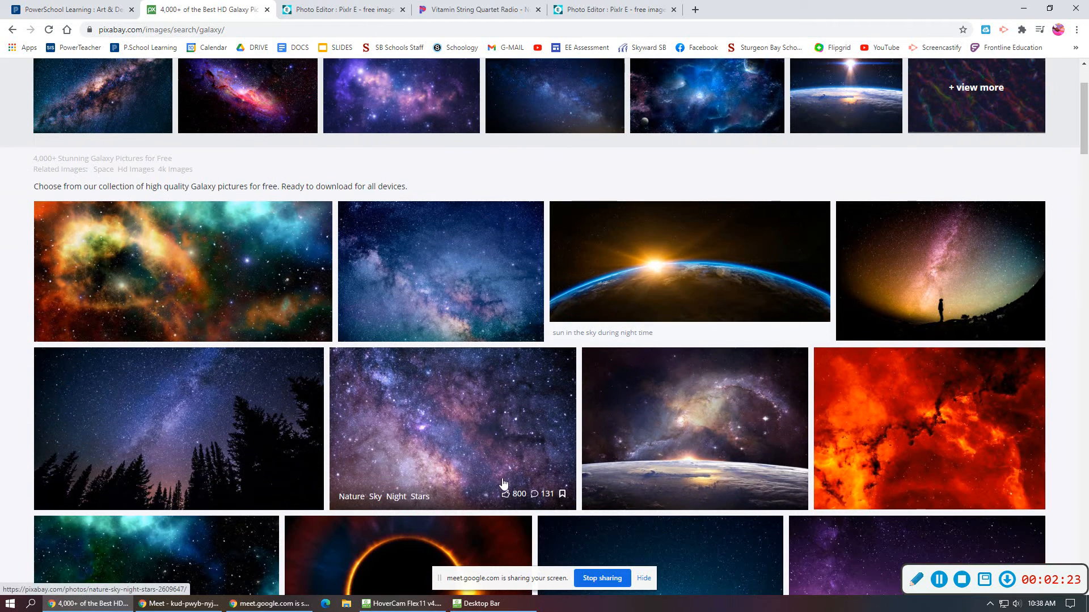
pyautogui.scroll(-1, 515, 439)
pyautogui.scroll(-1, 515, 431)
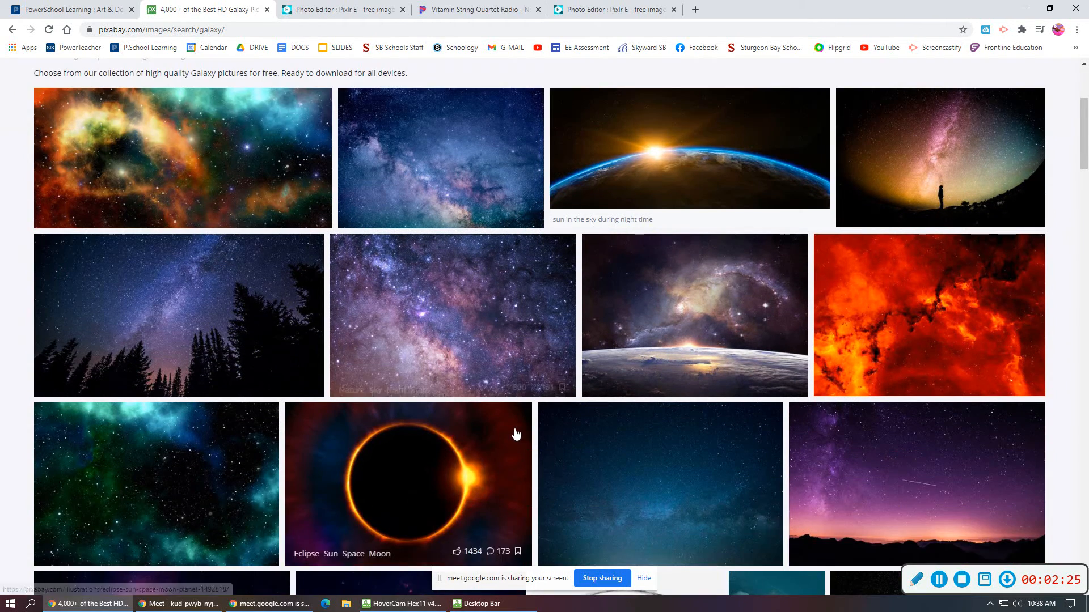
pyautogui.scroll(-1, 516, 433)
pyautogui.scroll(-1, 516, 435)
pyautogui.scroll(3, 516, 433)
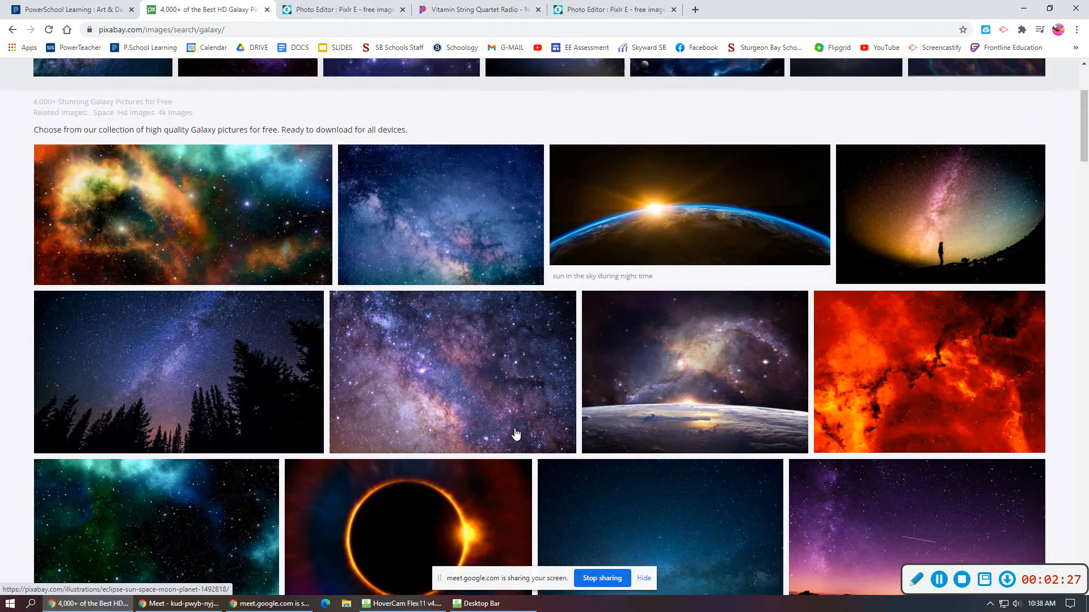
pyautogui.scroll(-7, 515, 431)
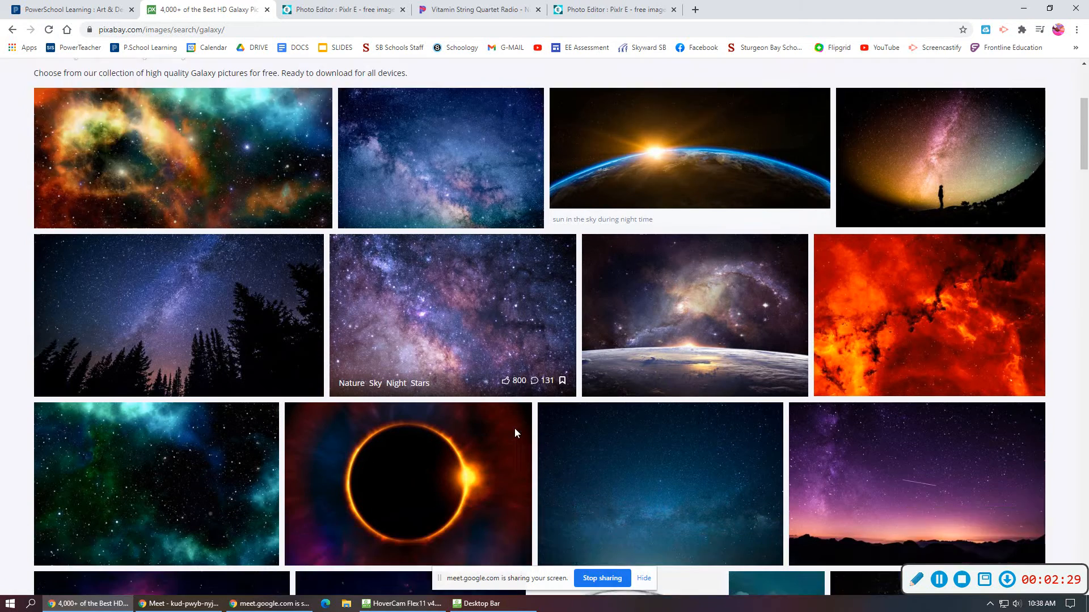
pyautogui.scroll(-1, 515, 434)
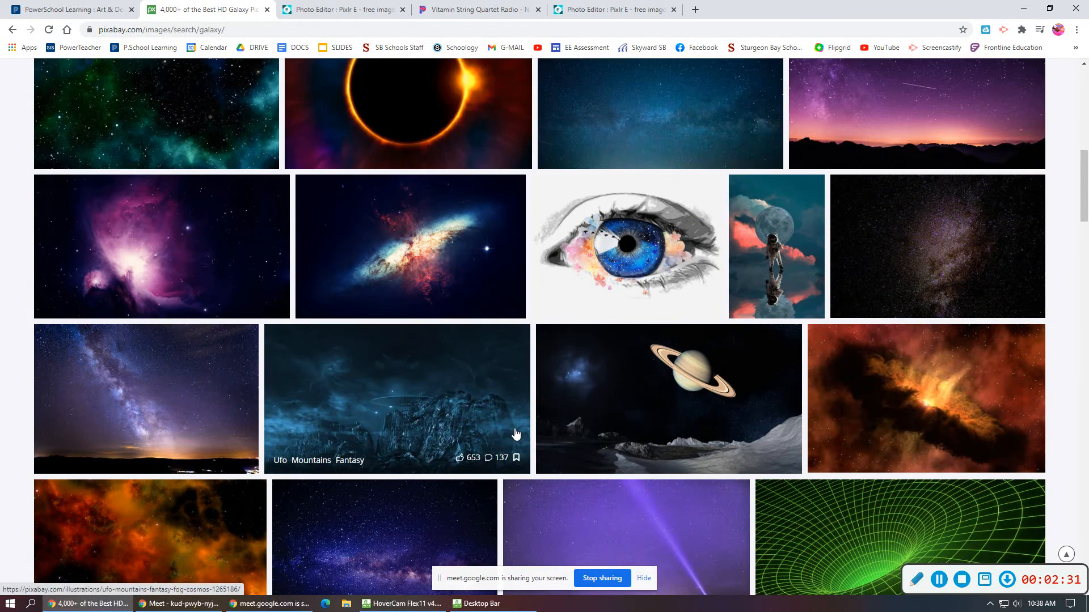
pyautogui.scroll(-2, 515, 434)
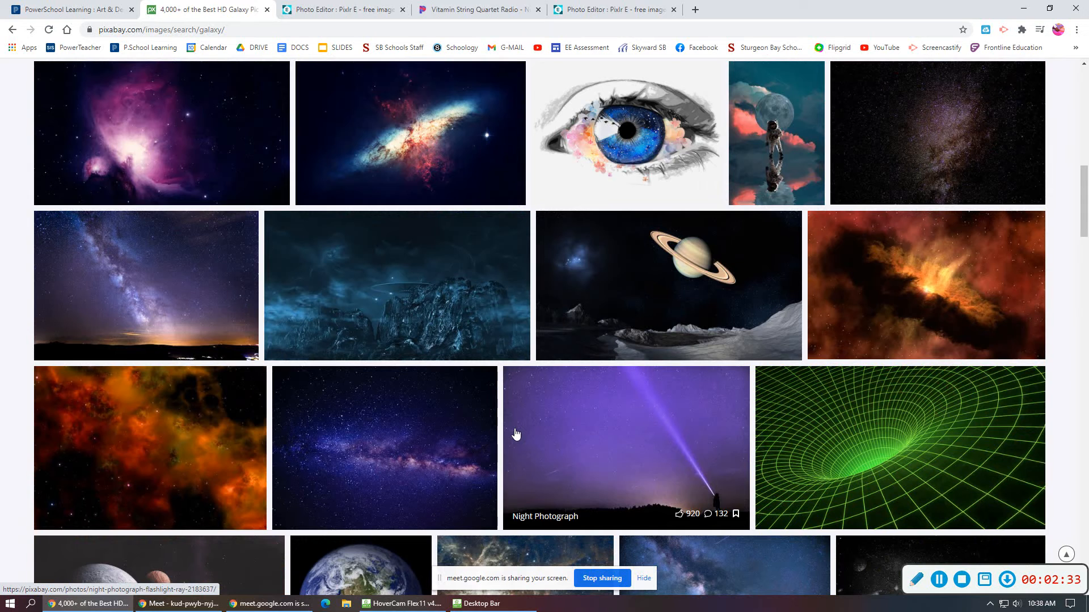
pyautogui.scroll(2, 515, 432)
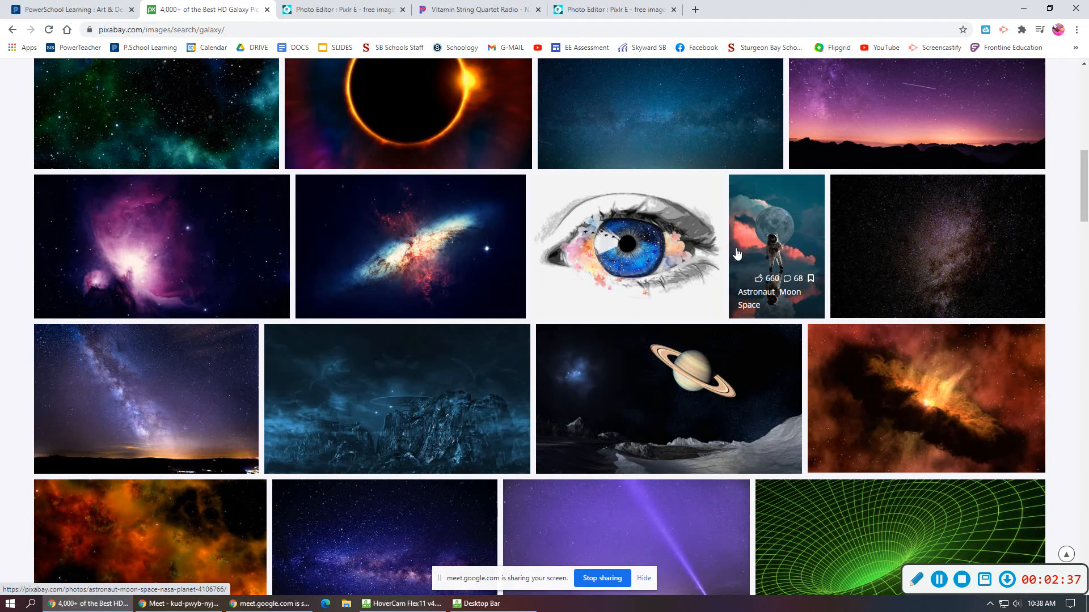
pyautogui.scroll(-2, 373, 374)
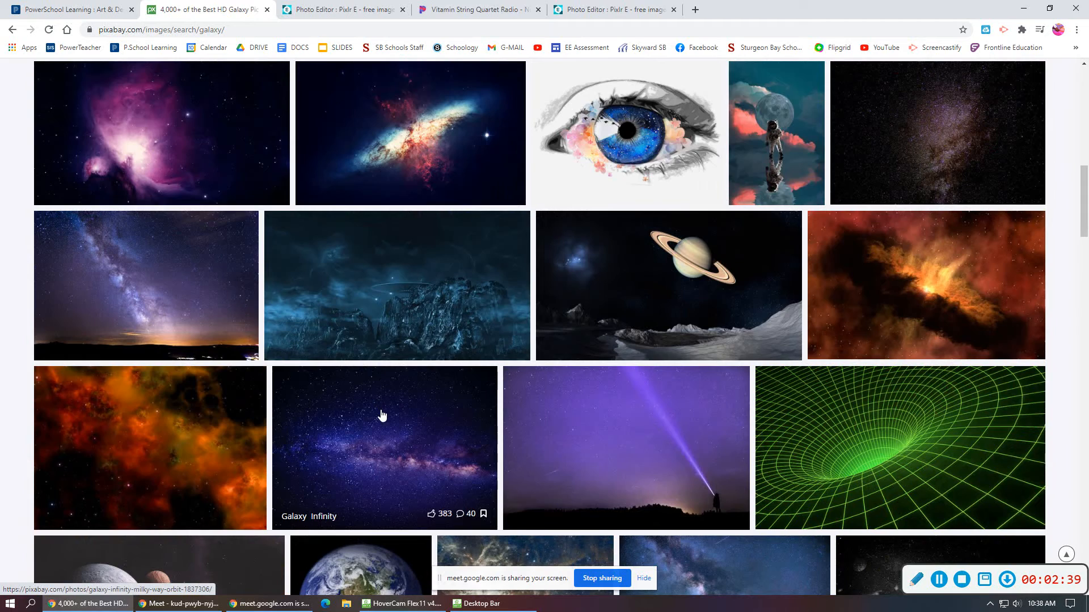
pyautogui.scroll(-6, 381, 415)
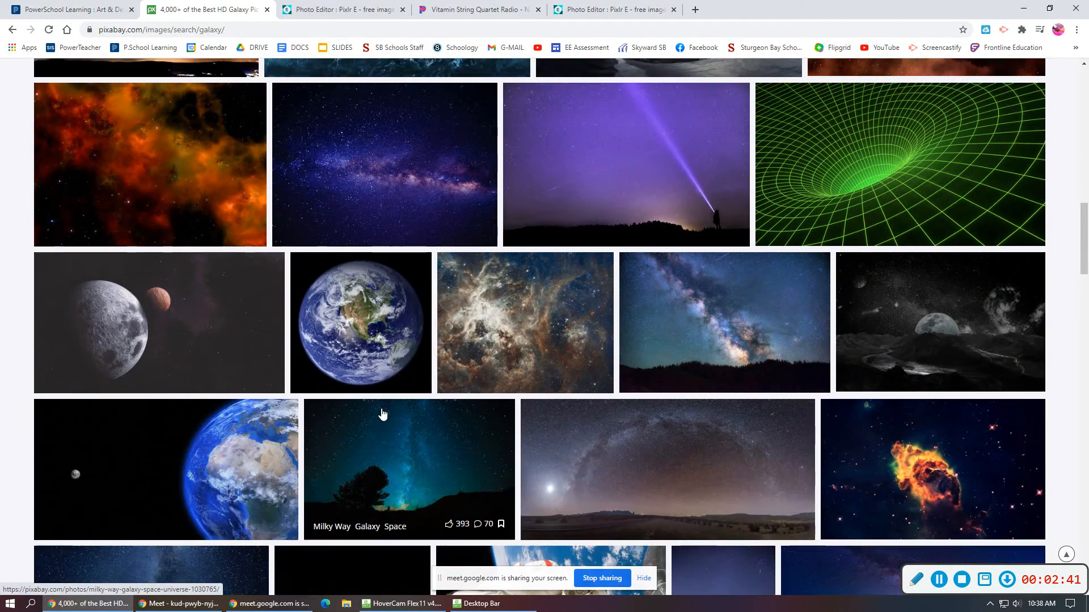
pyautogui.scroll(6, 382, 413)
pyautogui.scroll(12, 382, 414)
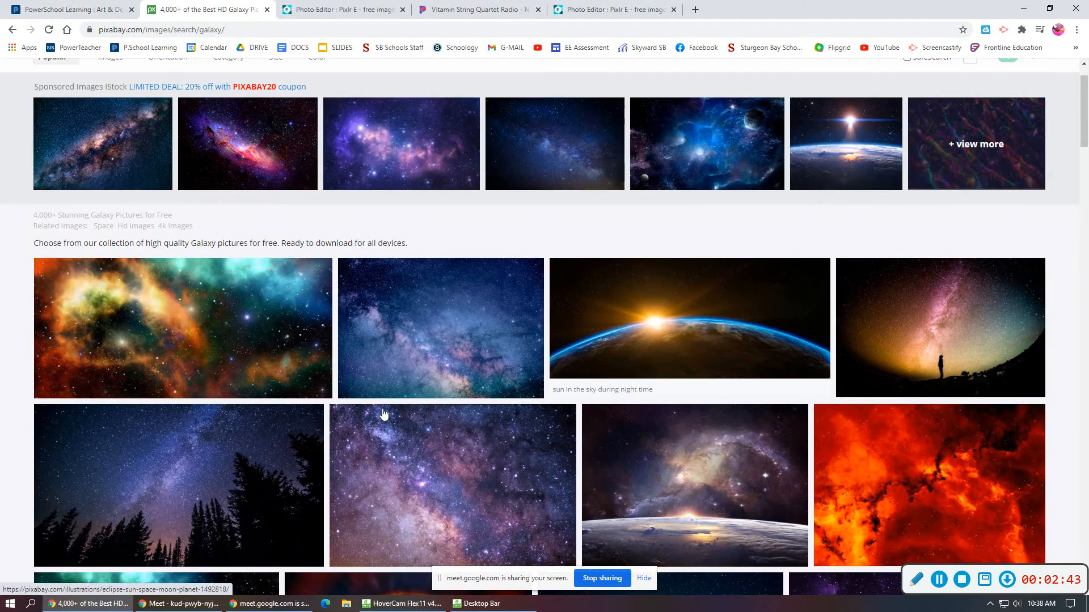
pyautogui.scroll(1, 434, 430)
pyautogui.scroll(-3, 436, 424)
pyautogui.scroll(3, 437, 416)
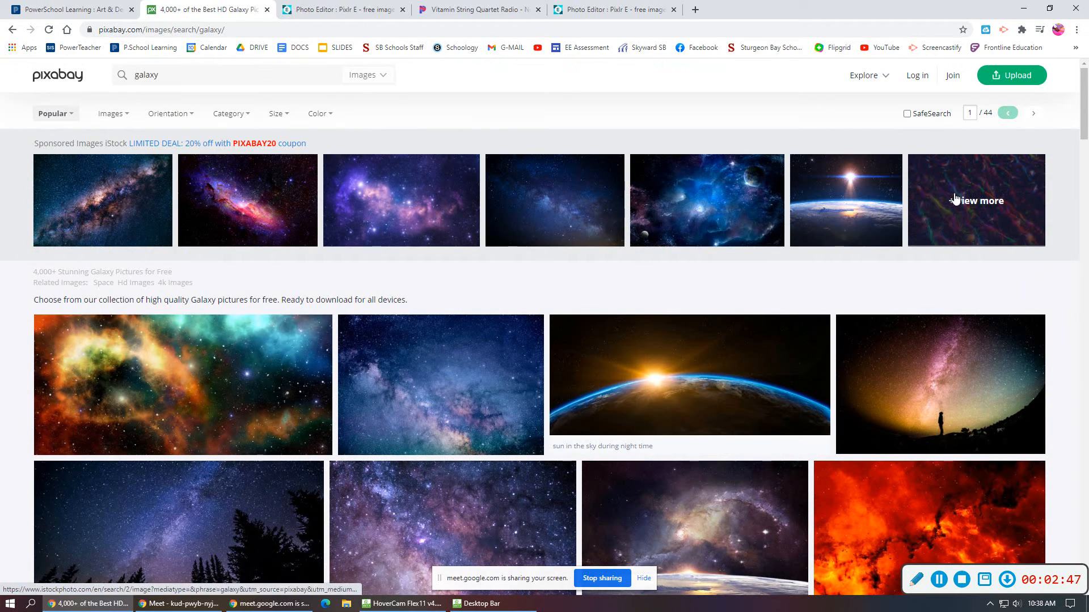
pyautogui.scroll(-2, 244, 340)
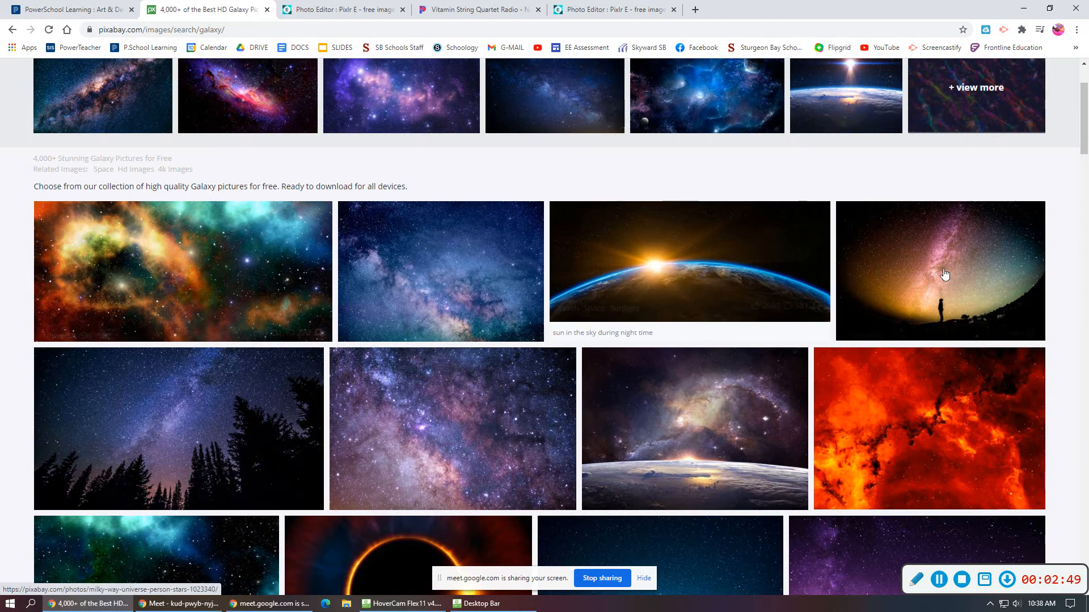
pyautogui.scroll(-4, 359, 490)
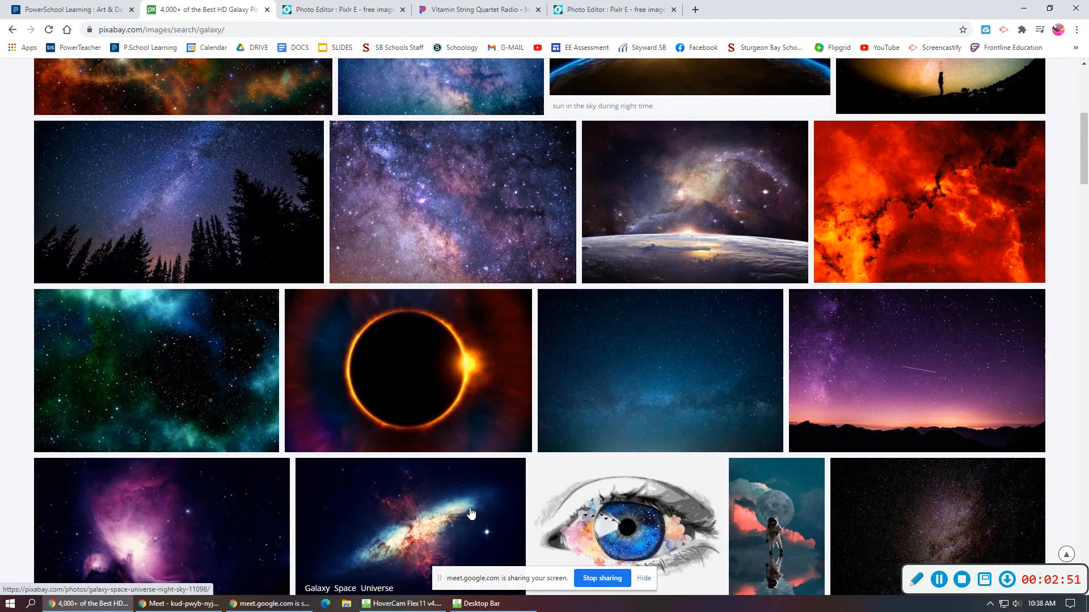
pyautogui.scroll(-1, 470, 508)
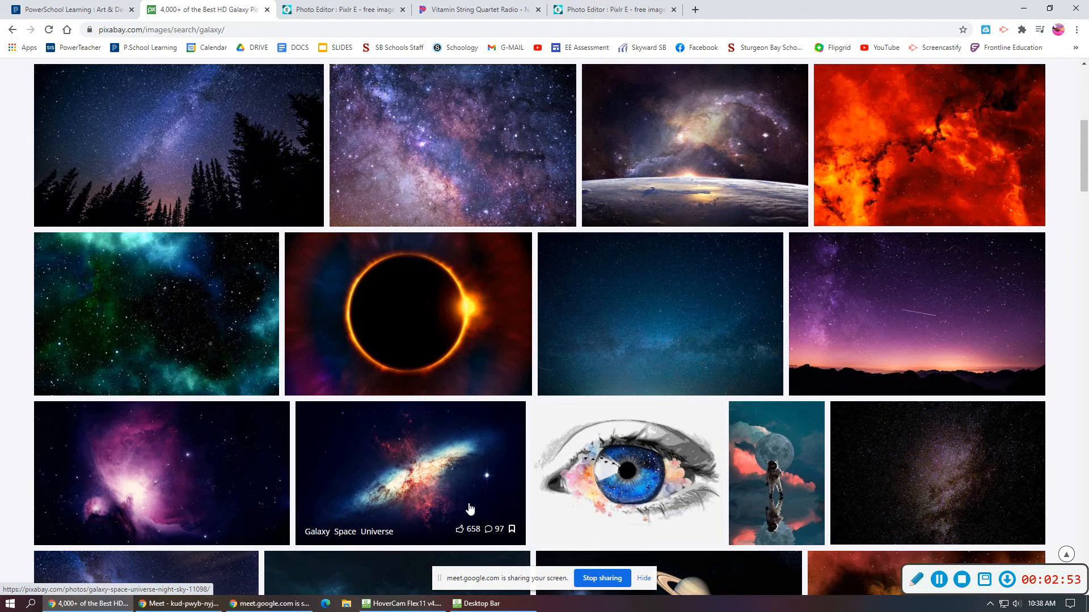
pyautogui.scroll(-1, 470, 508)
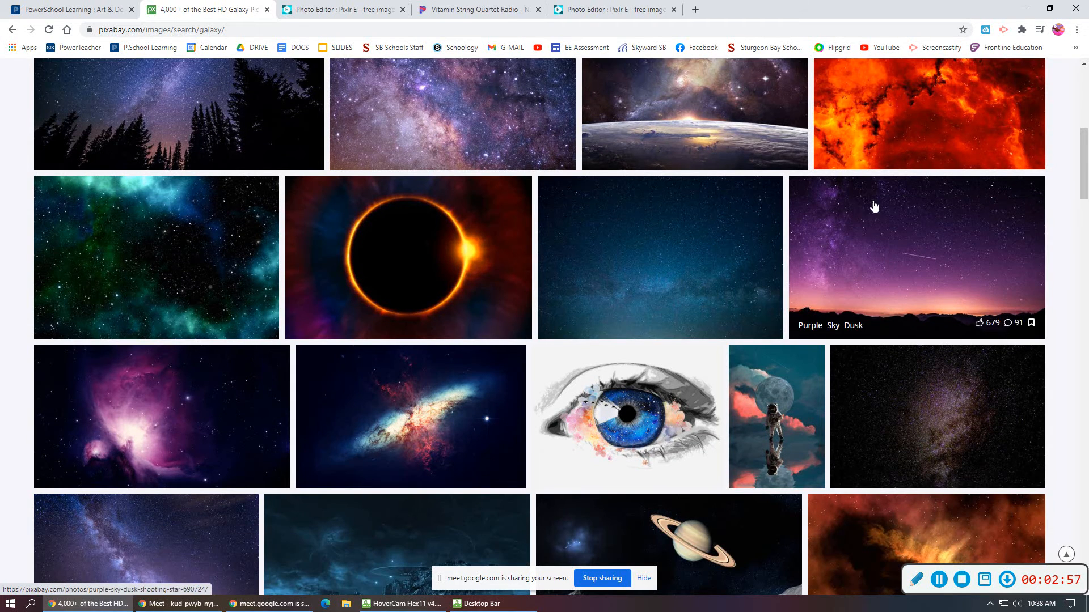
pyautogui.scroll(2, 243, 311)
pyautogui.scroll(2, 235, 354)
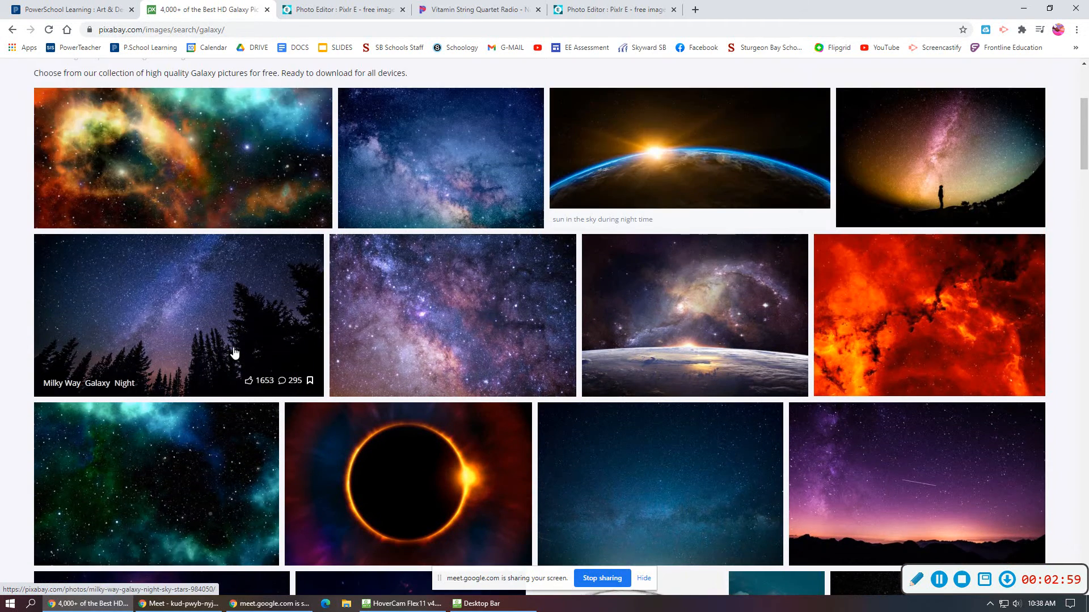
pyautogui.scroll(1, 234, 353)
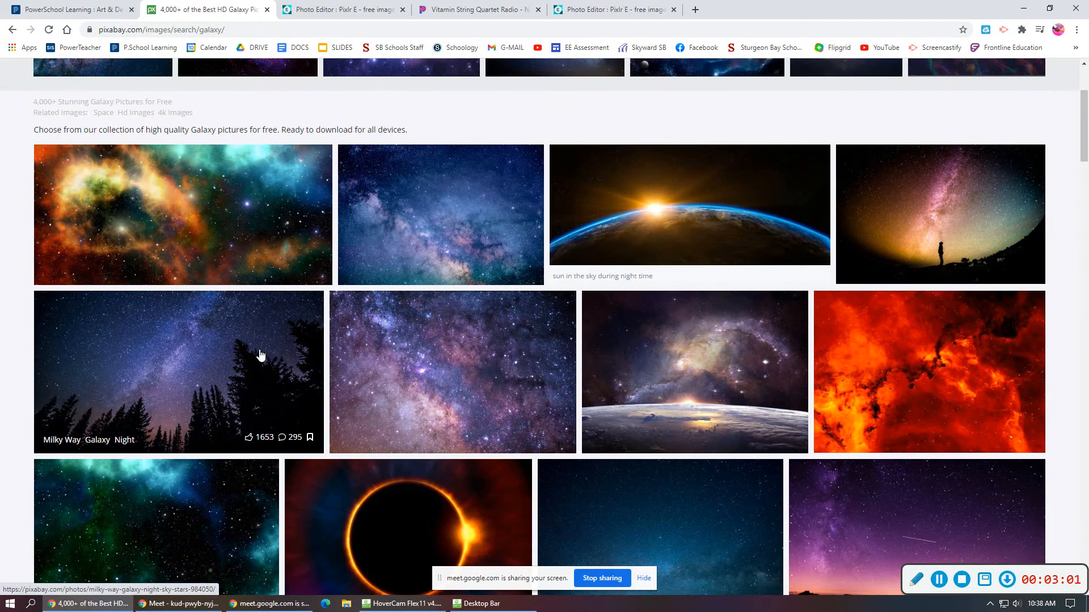
pyautogui.scroll(-2, 271, 357)
pyautogui.scroll(-5, 271, 357)
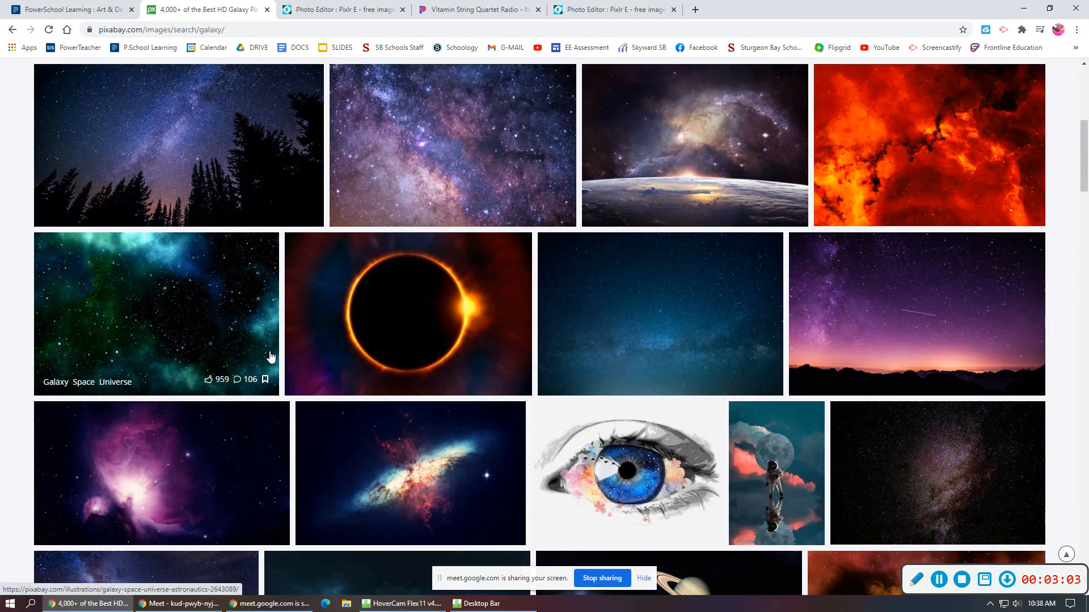
pyautogui.scroll(-1, 270, 356)
pyautogui.scroll(-3, 271, 356)
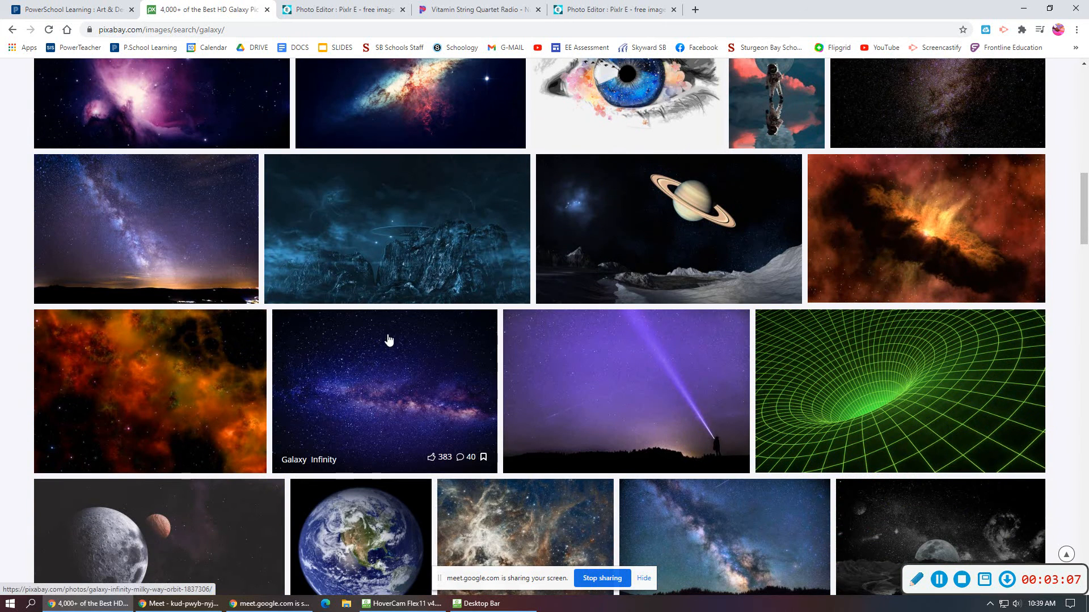
# Step: Open the purple-blue Galaxy Infinity photo and copy the image to the clipboard
pyautogui.click(392, 401)
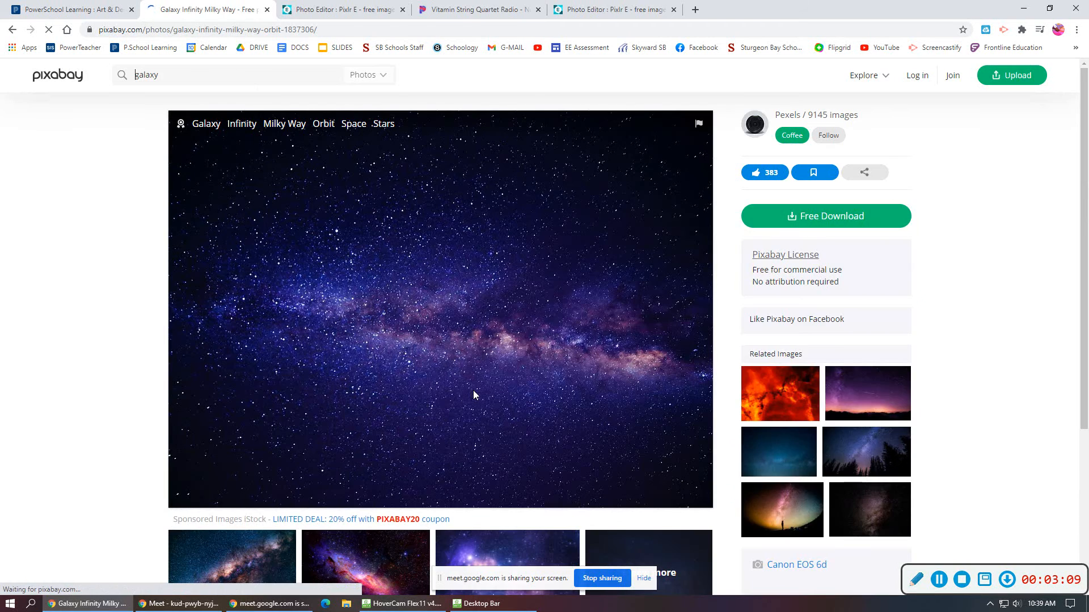
pyautogui.scroll(-1, 472, 391)
pyautogui.scroll(1, 471, 392)
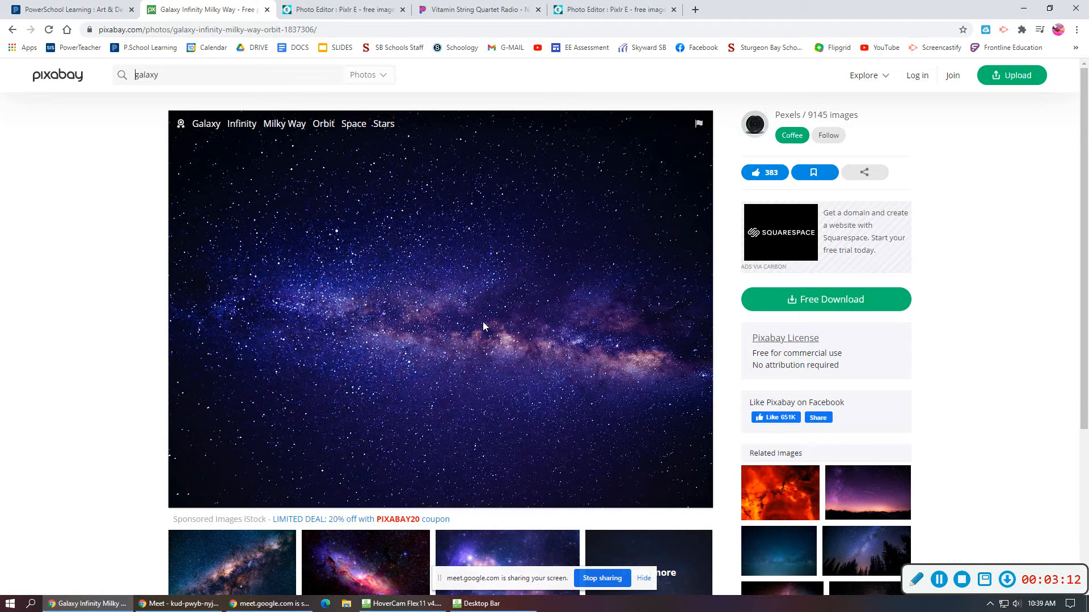
pyautogui.rightClick(338, 268)
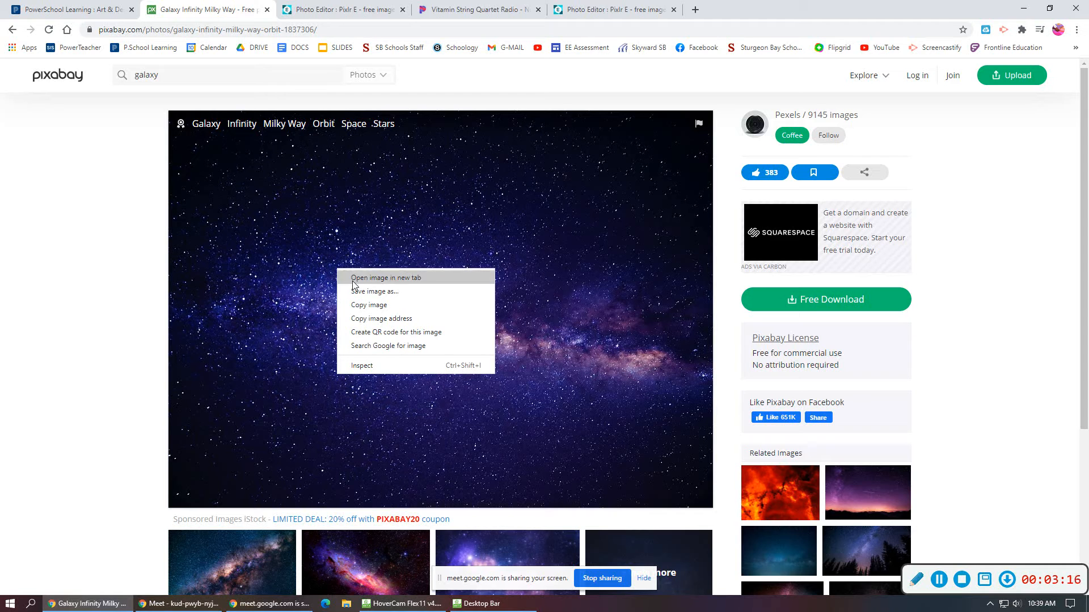
pyautogui.click(360, 308)
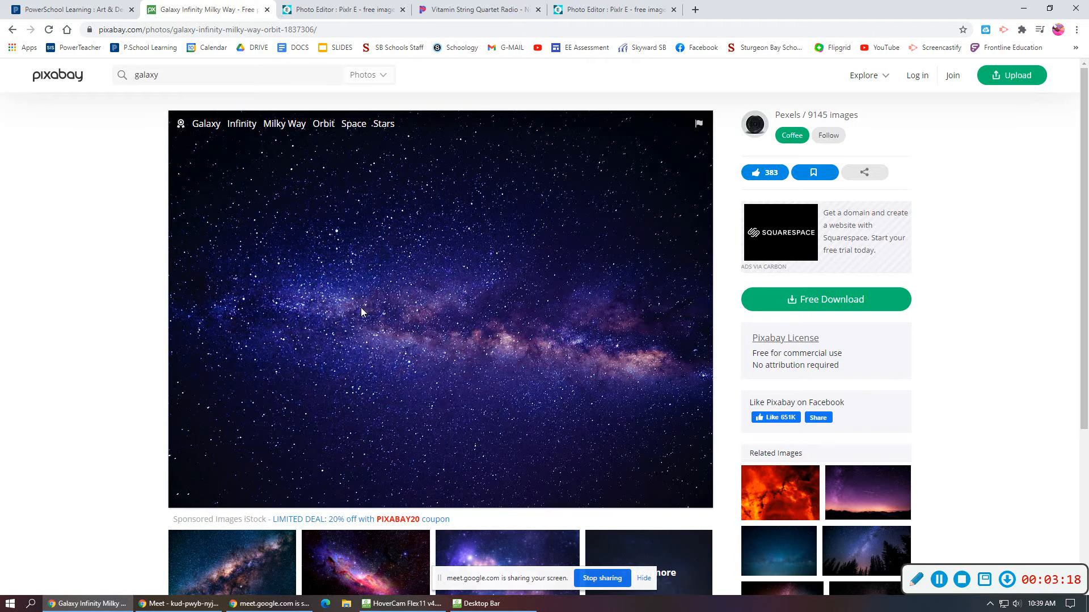
# Step: Switch to the Pixlr E editor and paste the copied galaxy image into the blank canvas
pyautogui.click(327, 11)
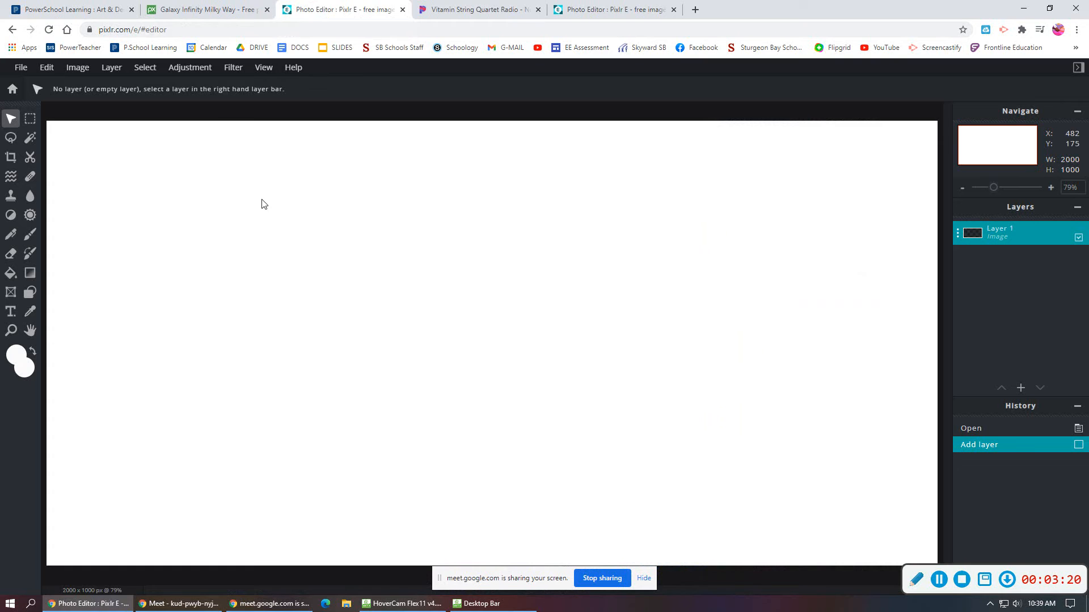
pyautogui.click(49, 71)
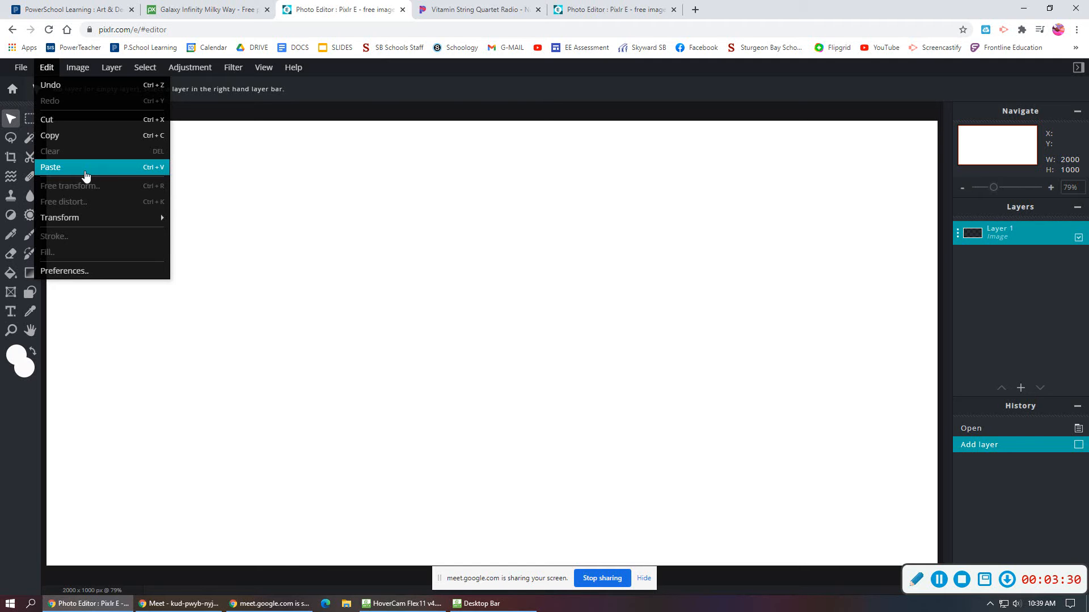
pyautogui.click(86, 177)
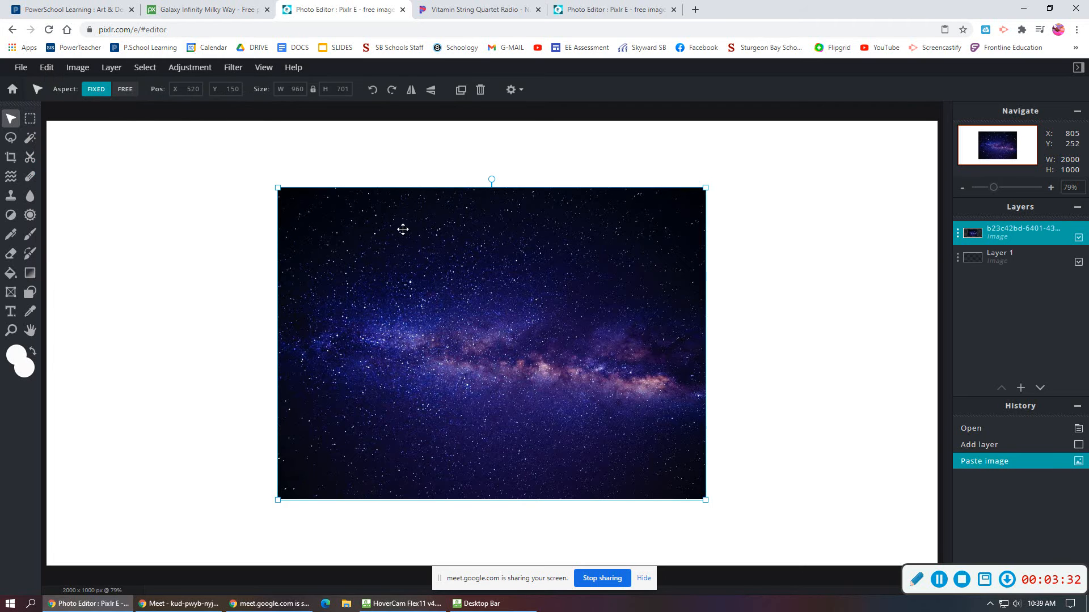
# Step: Move the galaxy image to the canvas's top-left corner and enlarge it to about 1372 x 1002 px
pyautogui.moveTo(514, 336); pyautogui.dragTo(277, 273)
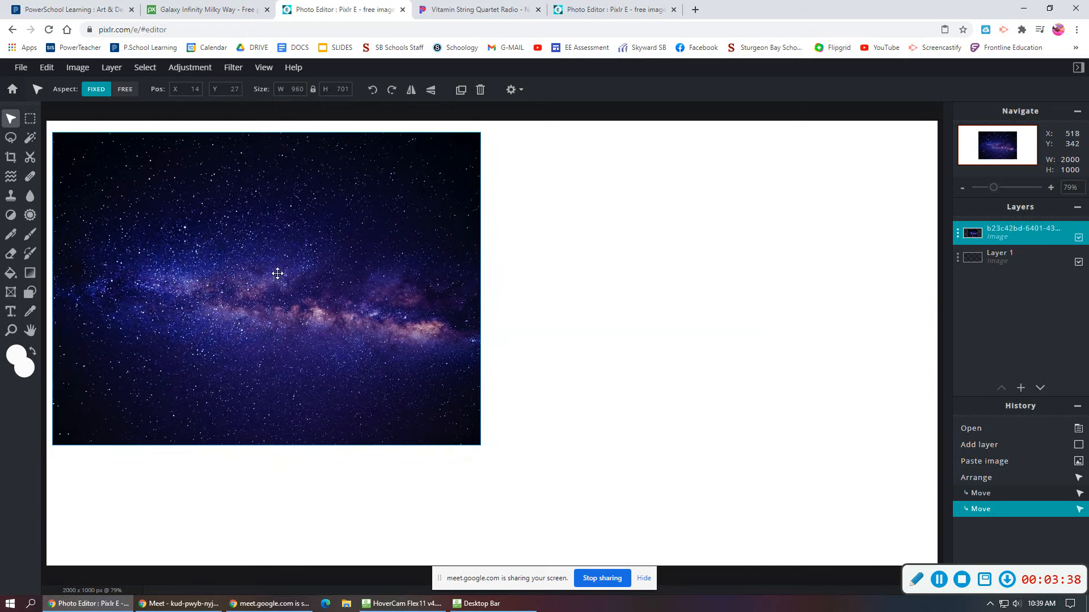
pyautogui.click(277, 274)
pyautogui.moveTo(291, 281); pyautogui.dragTo(282, 270)
pyautogui.moveTo(476, 432); pyautogui.dragTo(659, 562)
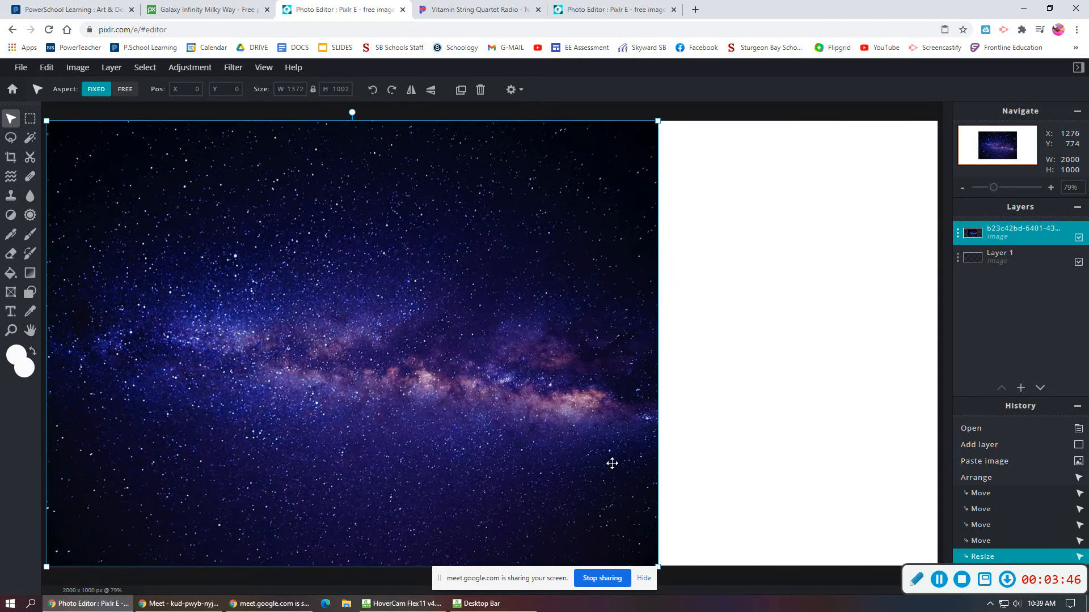
# Step: Shrink the galaxy image to about 1145 x 836 px and rotate it about 90 degrees counterclockwise
pyautogui.moveTo(425, 343); pyautogui.dragTo(506, 354)
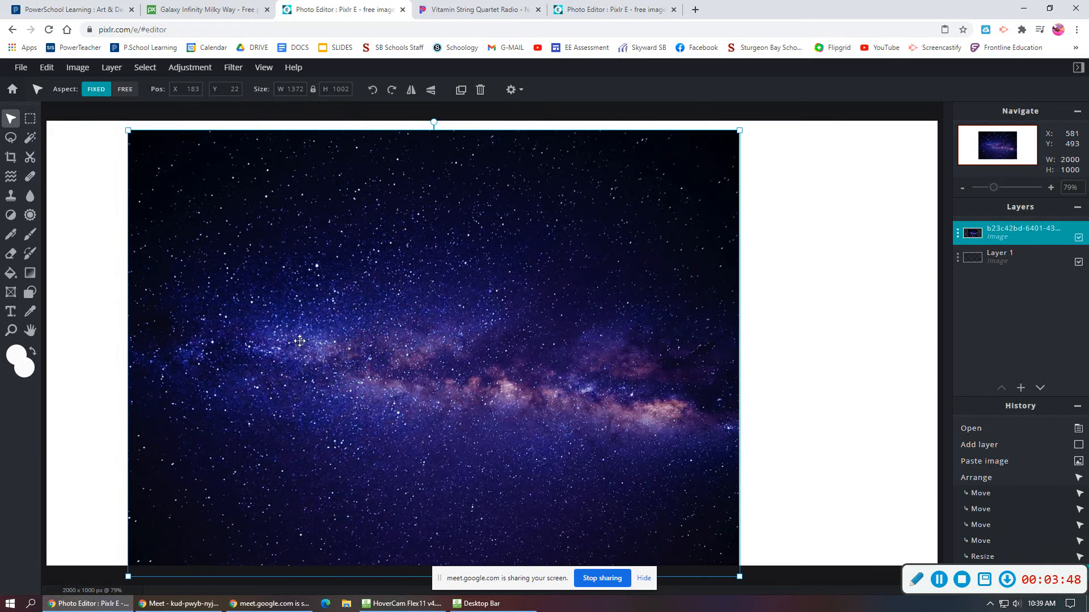
pyautogui.moveTo(740, 576); pyautogui.dragTo(638, 503)
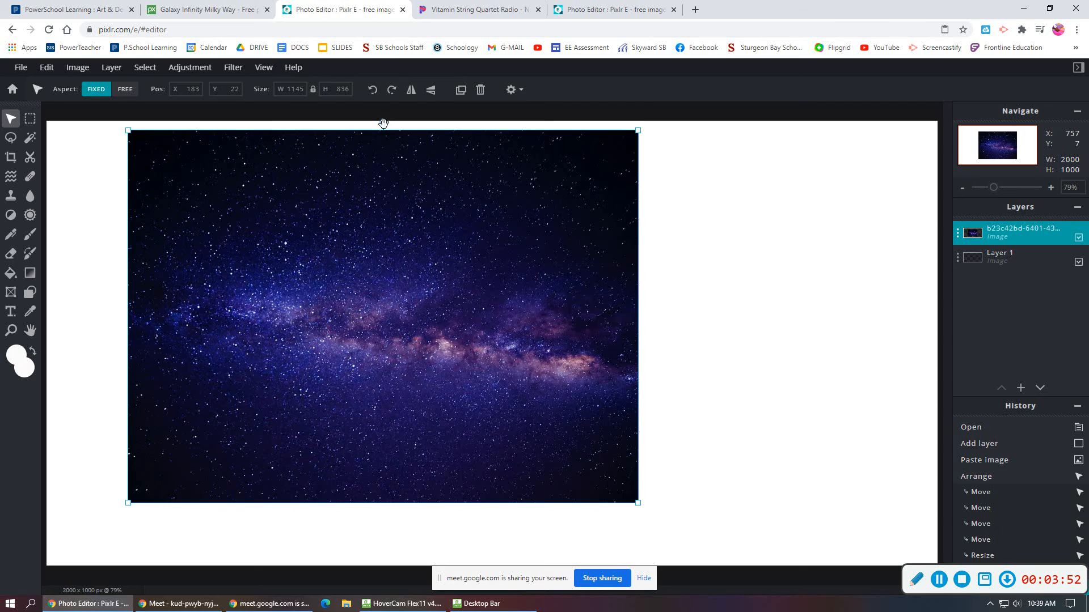
pyautogui.moveTo(381, 123); pyautogui.dragTo(290, 316)
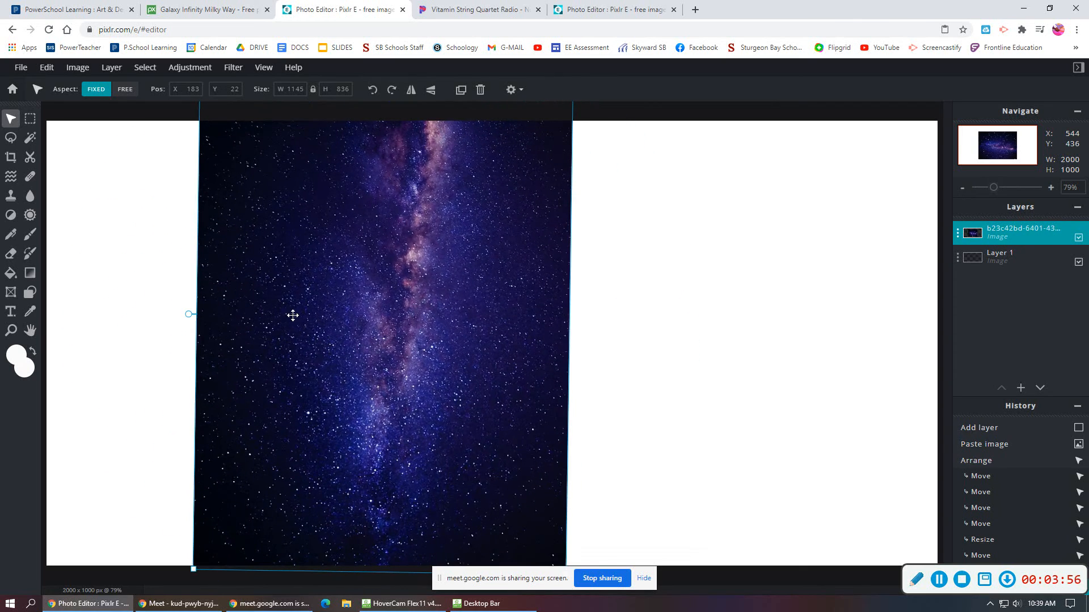
# Step: Straighten the rotated galaxy image and move it against the canvas's left edge, covering the full height
pyautogui.moveTo(319, 243); pyautogui.dragTo(310, 271)
pyautogui.moveTo(181, 342)
pyautogui.mouseDown()
pyautogui.moveTo(180, 352)
pyautogui.moveTo(178, 343)
pyautogui.mouseUp()
pyautogui.moveTo(374, 343); pyautogui.dragTo(232, 325)
# Step: Crop the canvas to the galaxy-covered left part, about 783 x 995 px, and deselect the layer
pyautogui.click(10, 157)
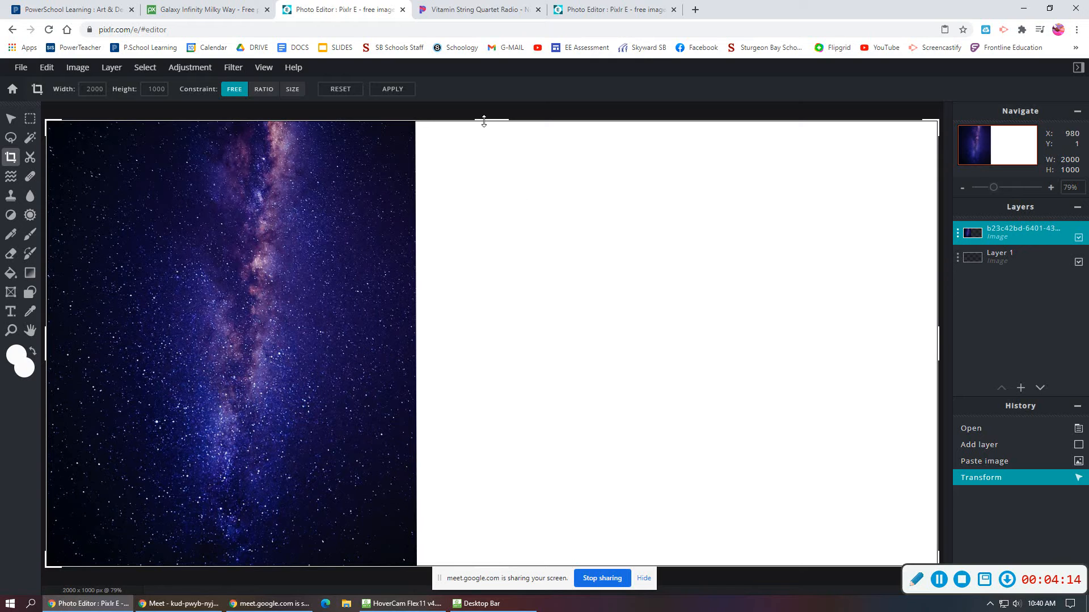
pyautogui.moveTo(484, 121); pyautogui.dragTo(484, 122)
pyautogui.moveTo(937, 343); pyautogui.dragTo(397, 352)
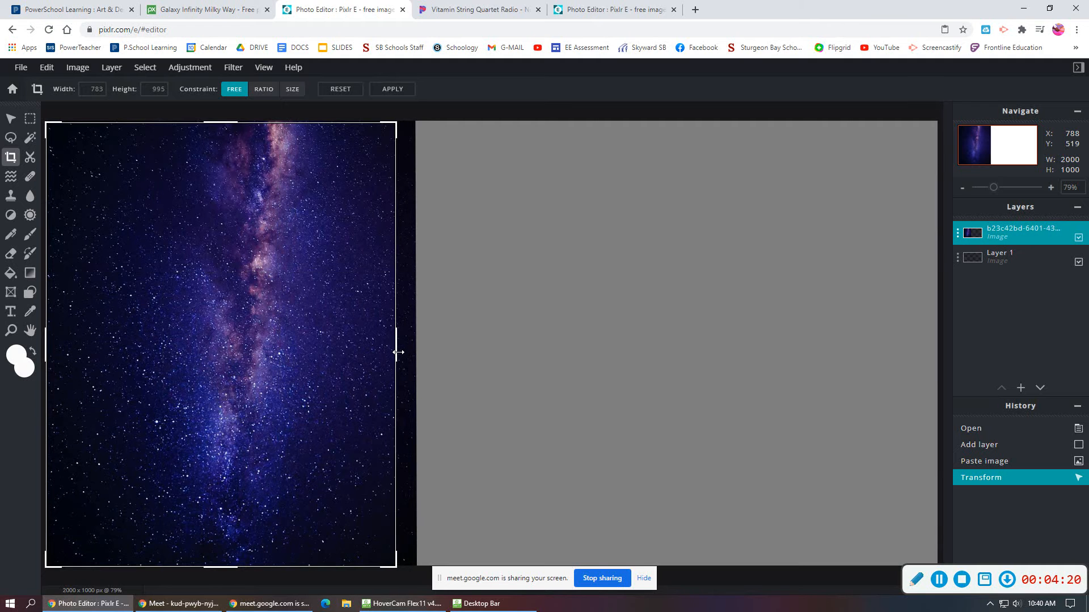
pyautogui.click(401, 93)
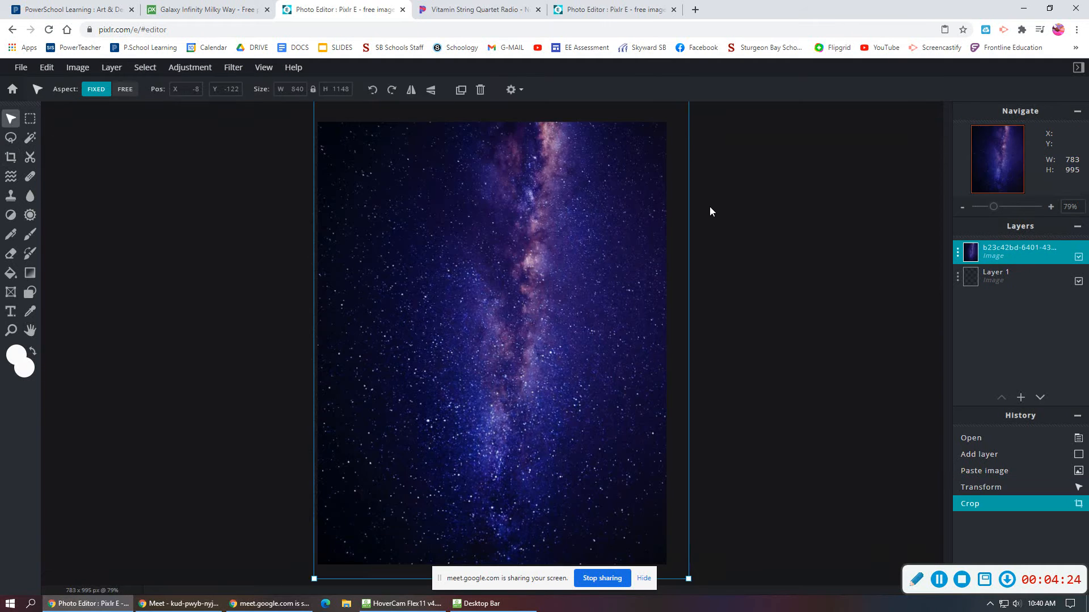
pyautogui.click(713, 333)
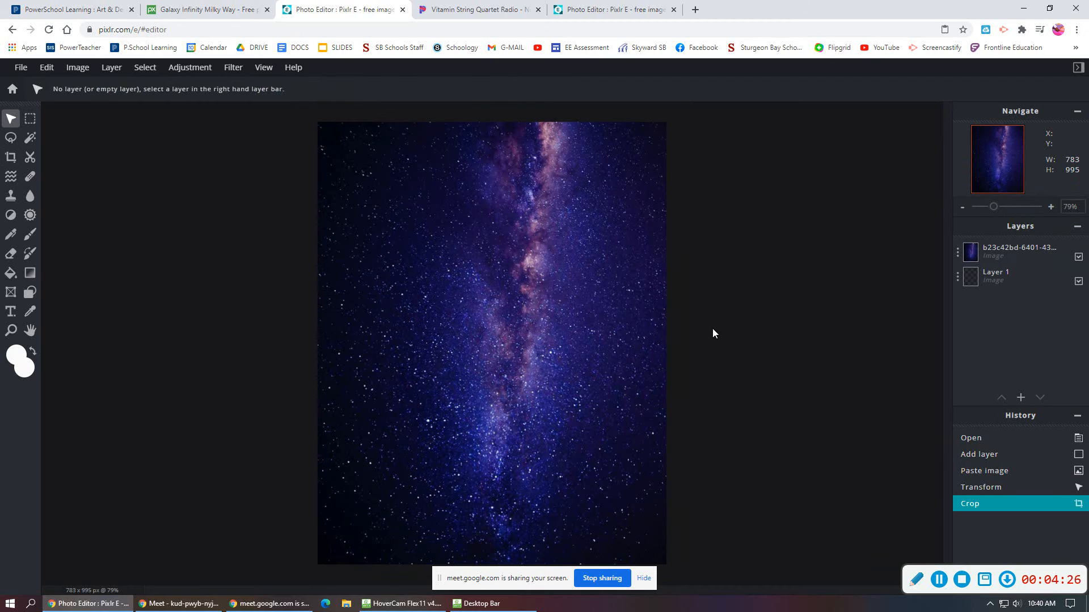
# Step: Rename the galaxy image layer as "Galaxy Layer"
pyautogui.click(1032, 255)
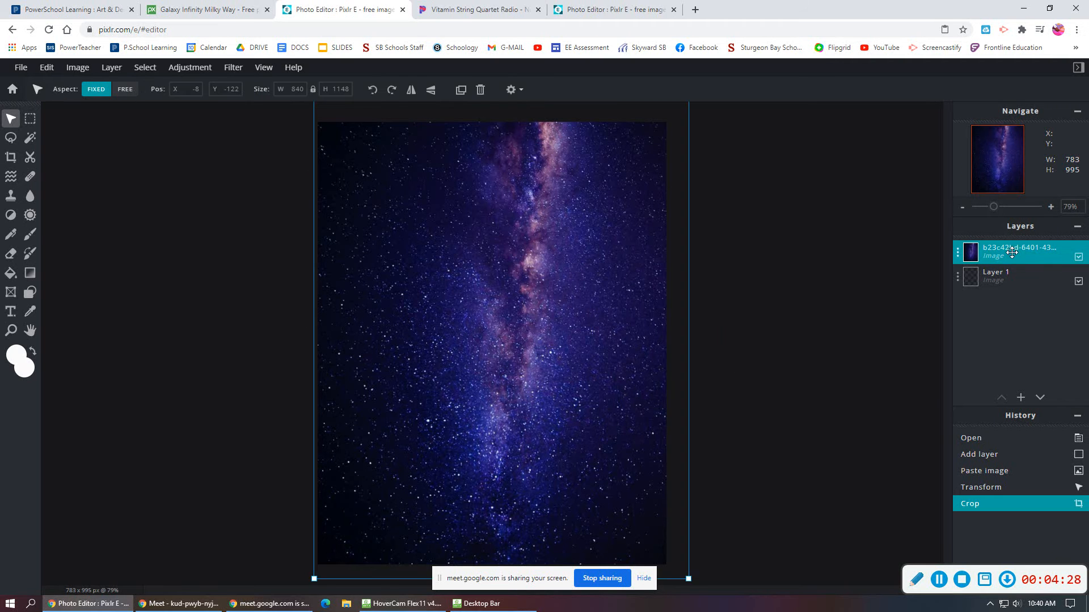
pyautogui.click(1007, 250)
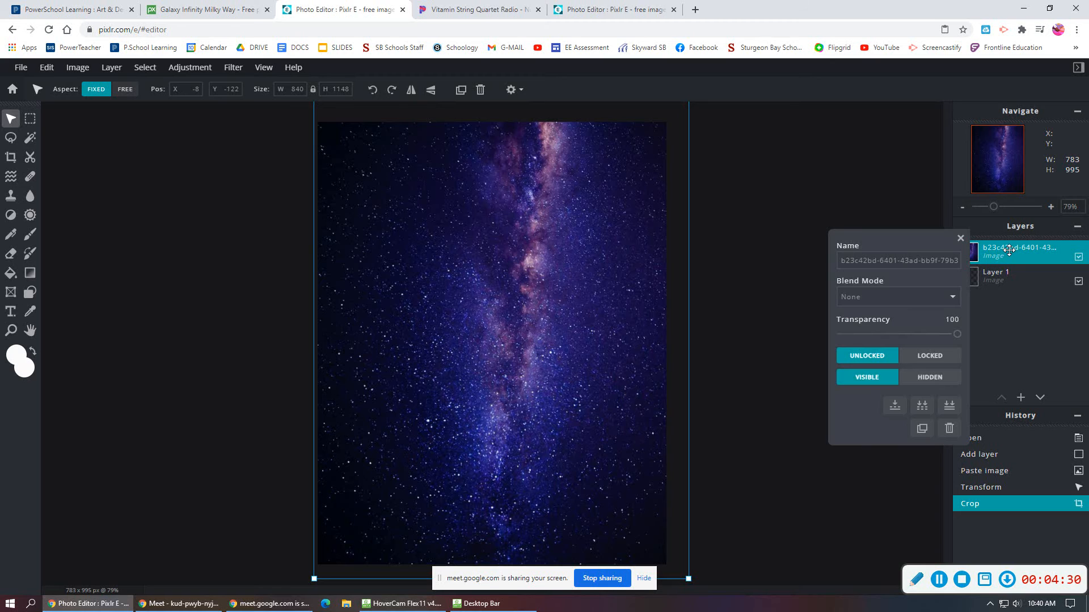
pyautogui.click(960, 238)
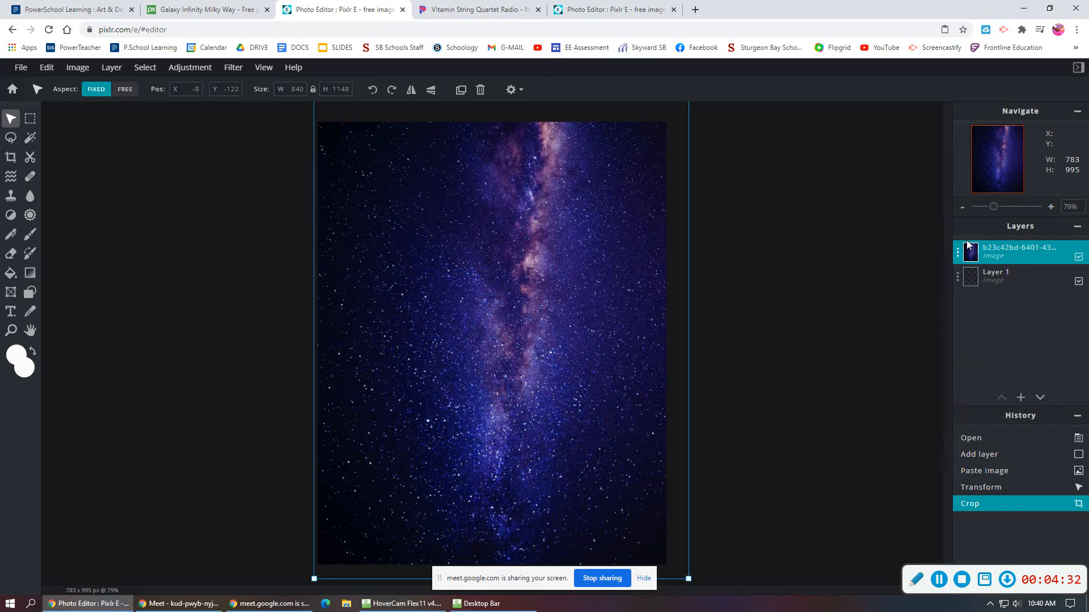
pyautogui.doubleClick(1005, 250)
pyautogui.click(924, 261)
pyautogui.moveTo(959, 260); pyautogui.dragTo(776, 276)
pyautogui.press('BackSpace')
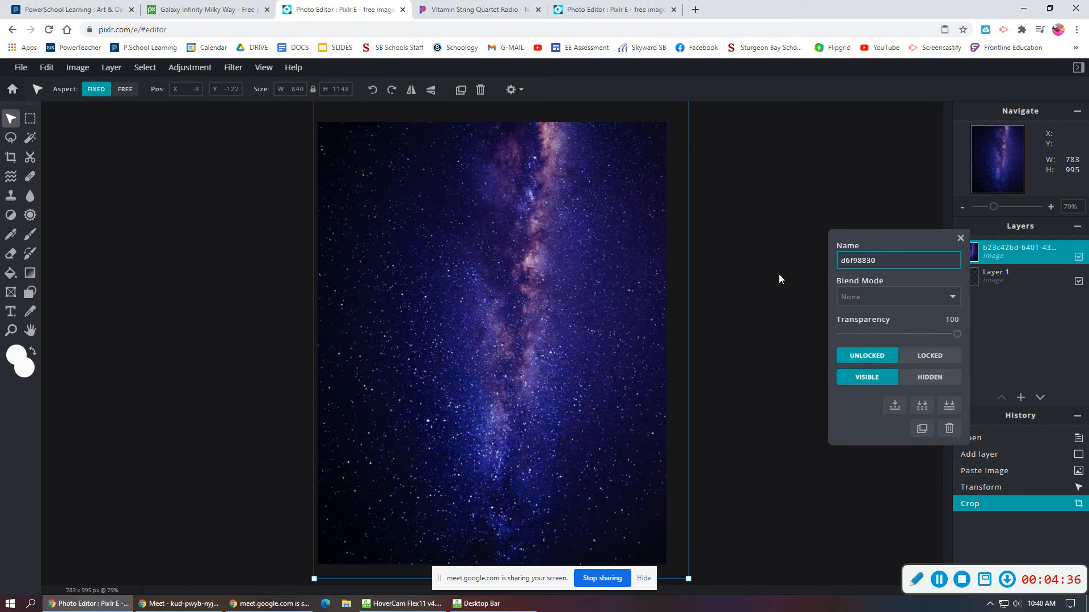
pyautogui.moveTo(878, 260); pyautogui.dragTo(811, 261)
pyautogui.write('Galaxy Layer')
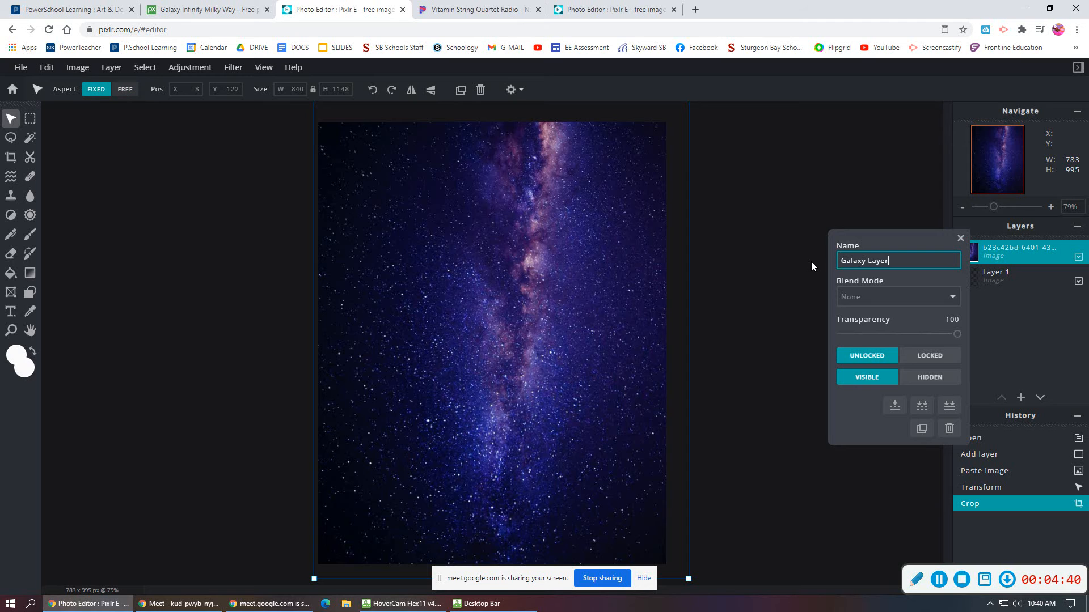
pyautogui.press('Return')
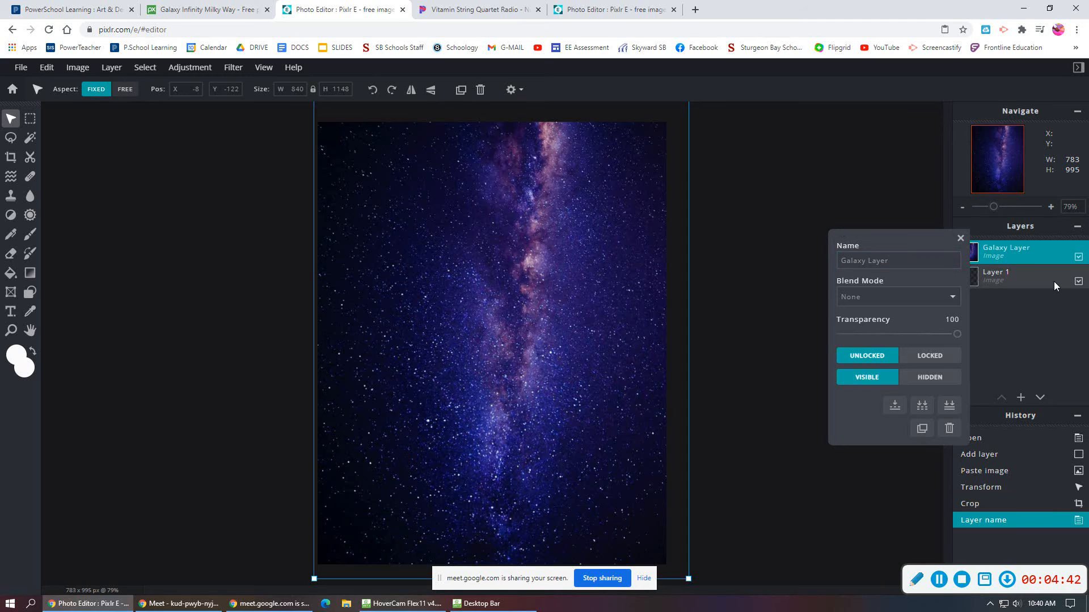
pyautogui.click(960, 239)
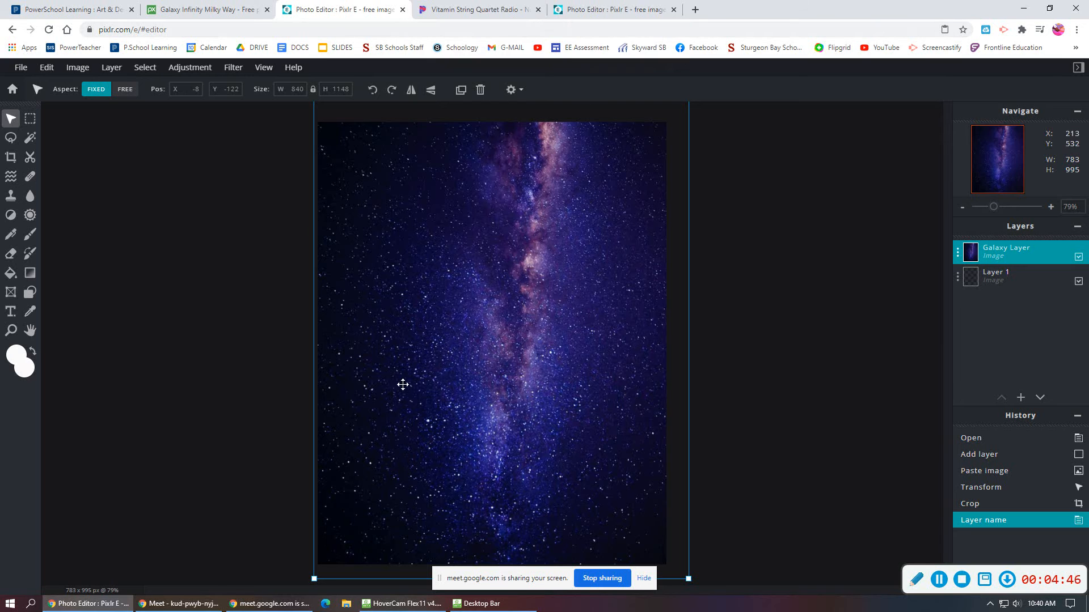
# Step: Close the spare Pixlr page and the Pandora page, leaving the Pixabay galaxy photo page in front
pyautogui.click(611, 11)
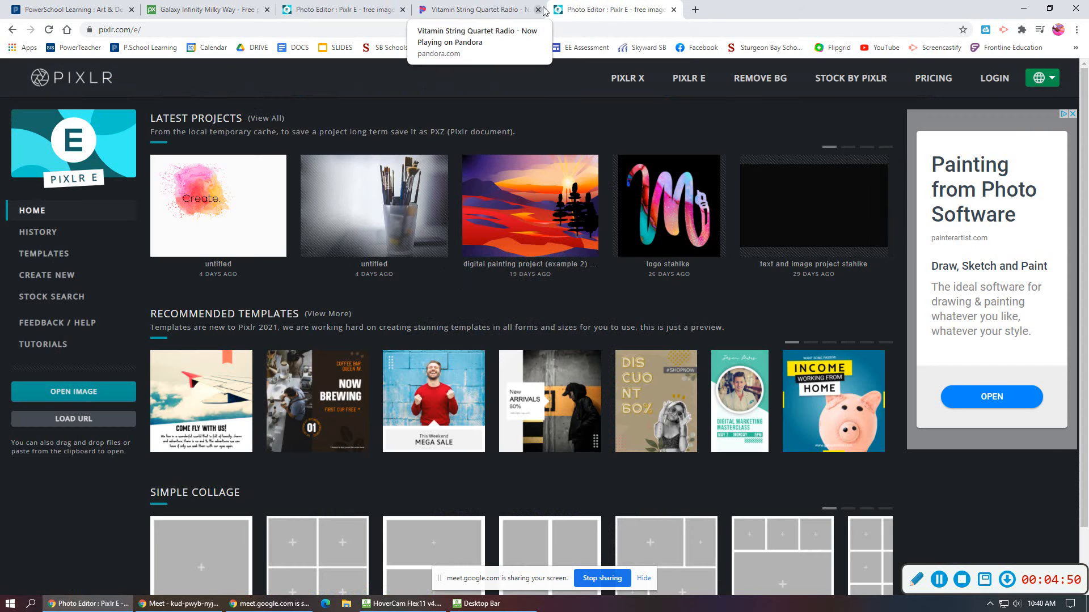
pyautogui.click(674, 10)
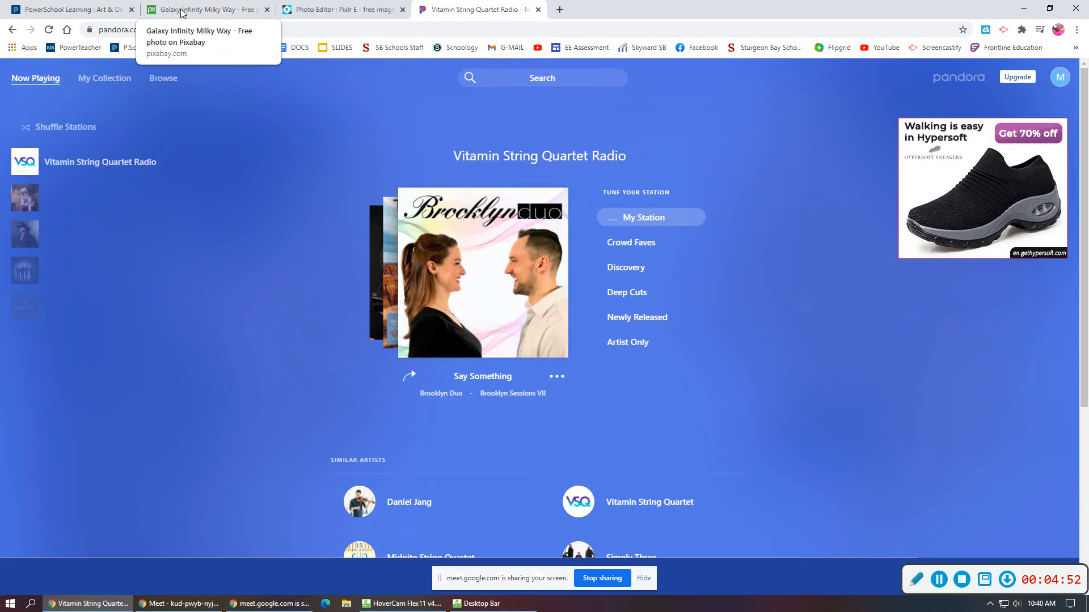
pyautogui.click(226, 10)
pyautogui.click(538, 10)
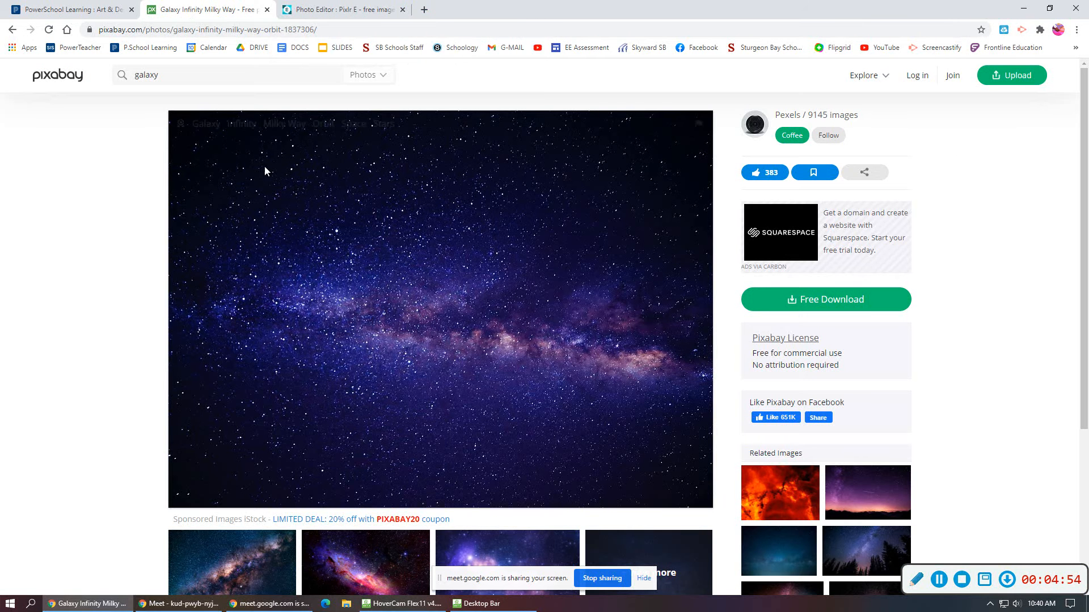
# Step: Return to the Pixabay image results and search for "city"
pyautogui.click(13, 29)
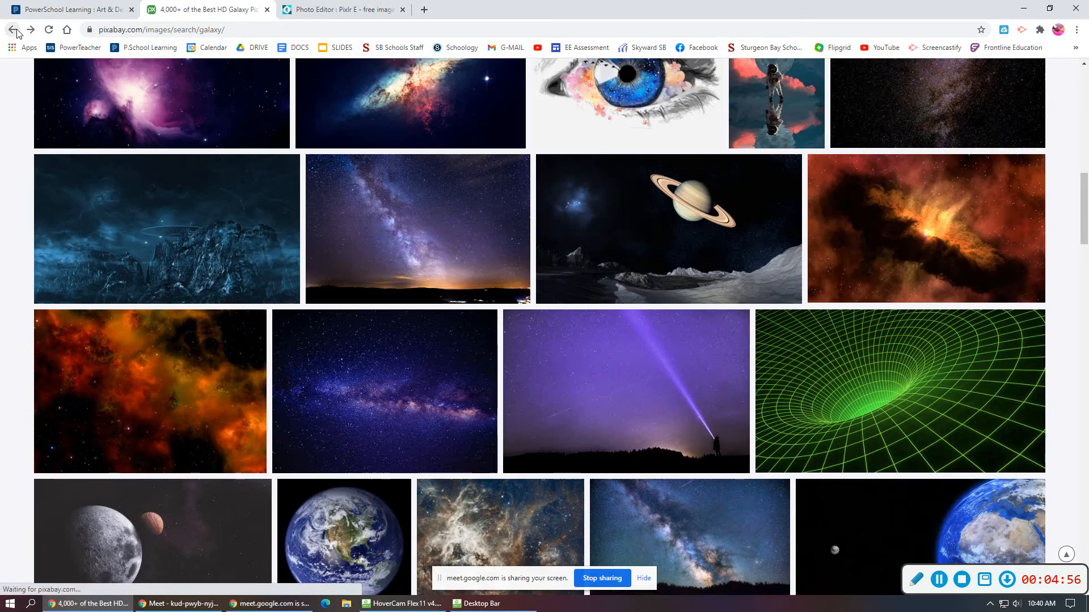
pyautogui.scroll(10, 269, 227)
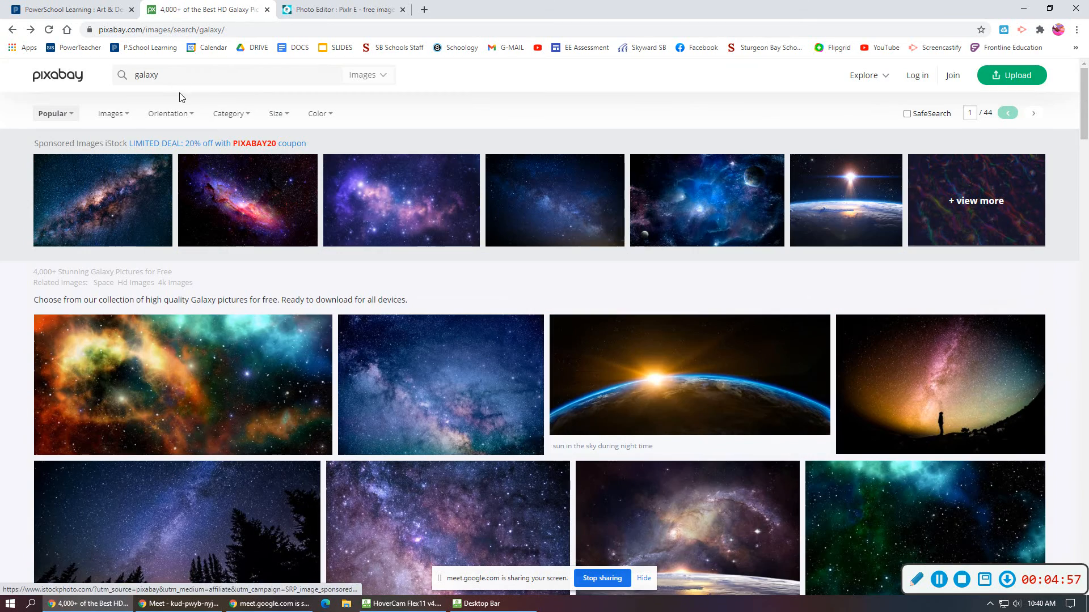
pyautogui.moveTo(173, 76); pyautogui.dragTo(100, 65)
pyautogui.write('city')
pyautogui.press('Return')
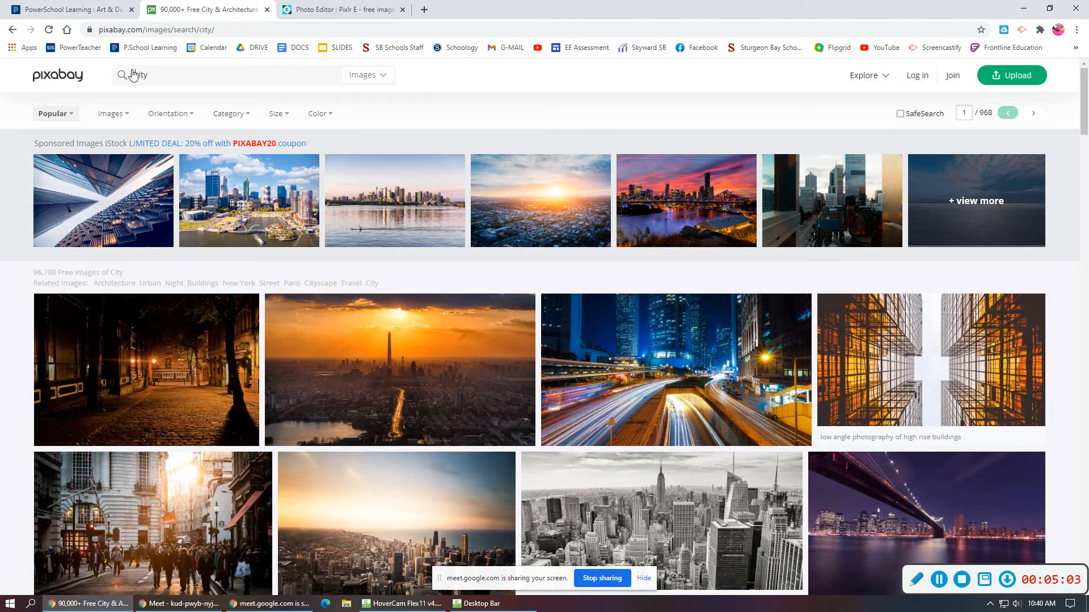
# Step: Browse the city images and open the Frankfurt, Germany skyline photo taken at dusk
pyautogui.scroll(-4, 272, 118)
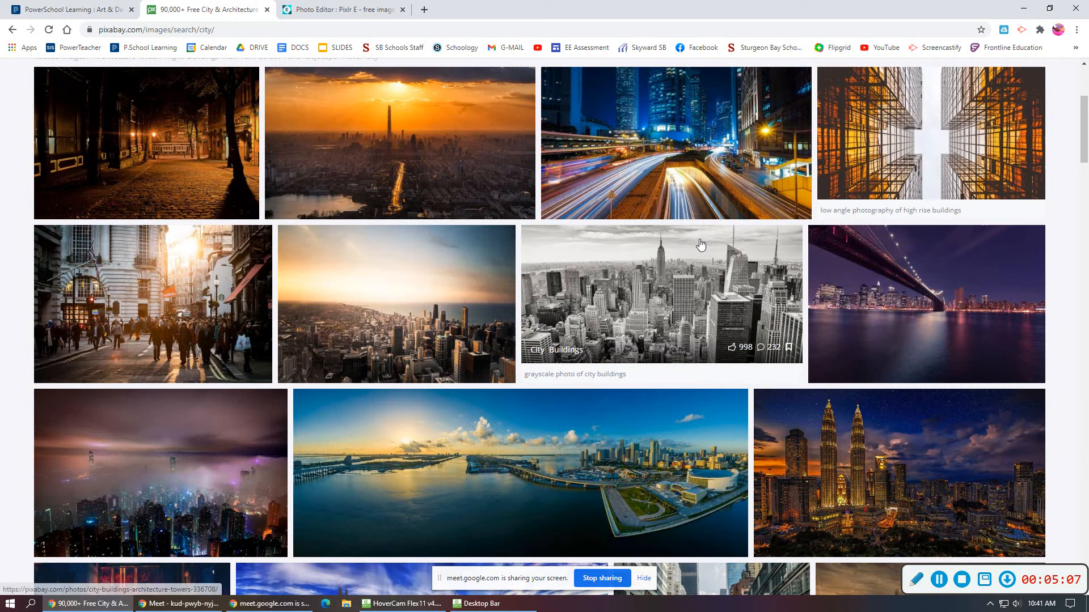
pyautogui.scroll(-3, 700, 245)
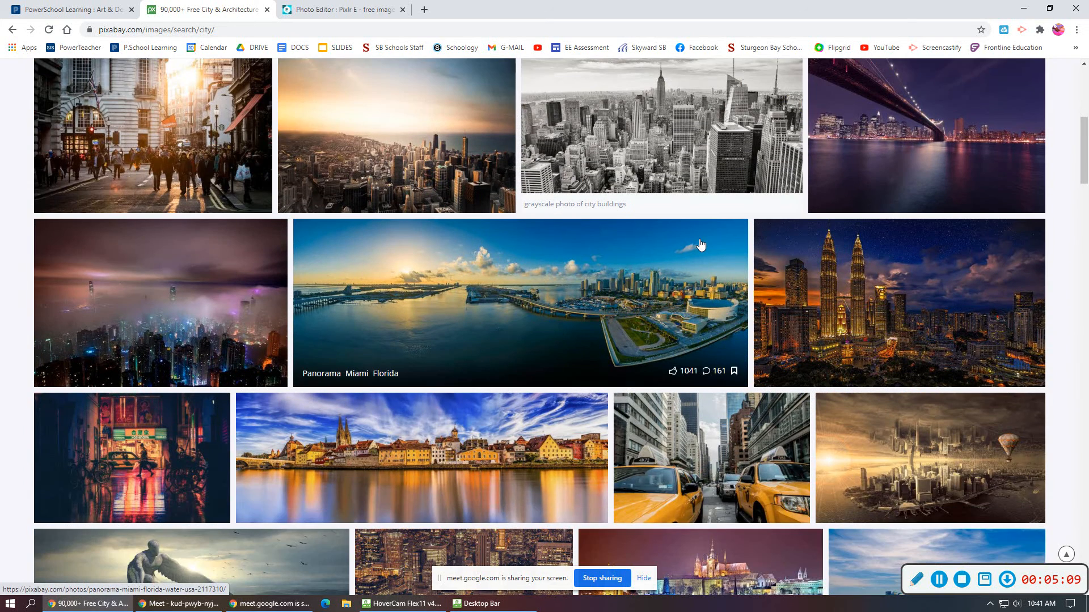
pyautogui.scroll(-6, 701, 245)
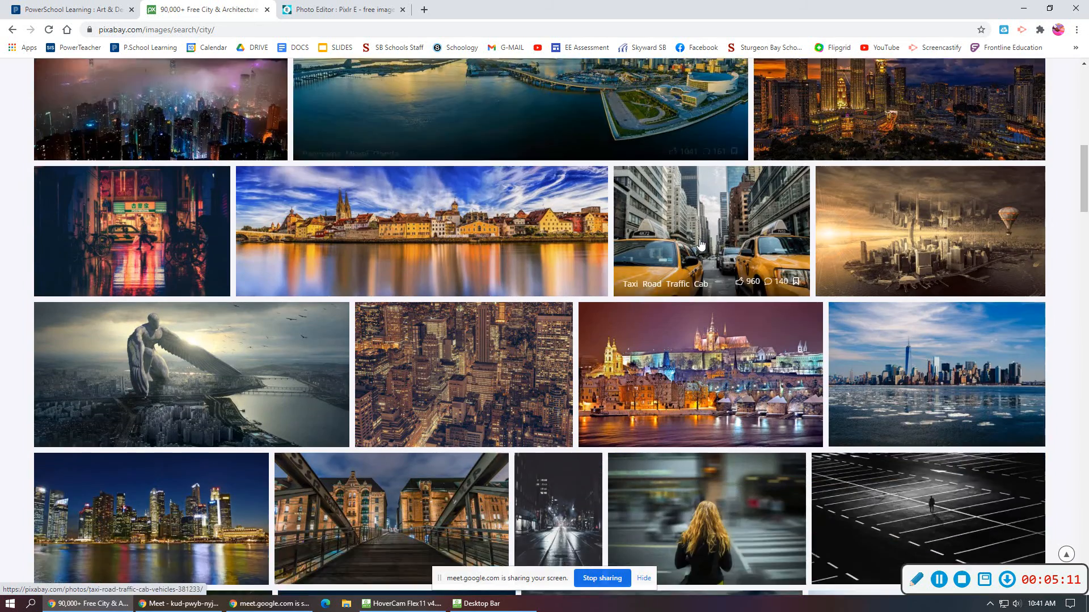
pyautogui.scroll(-9, 701, 245)
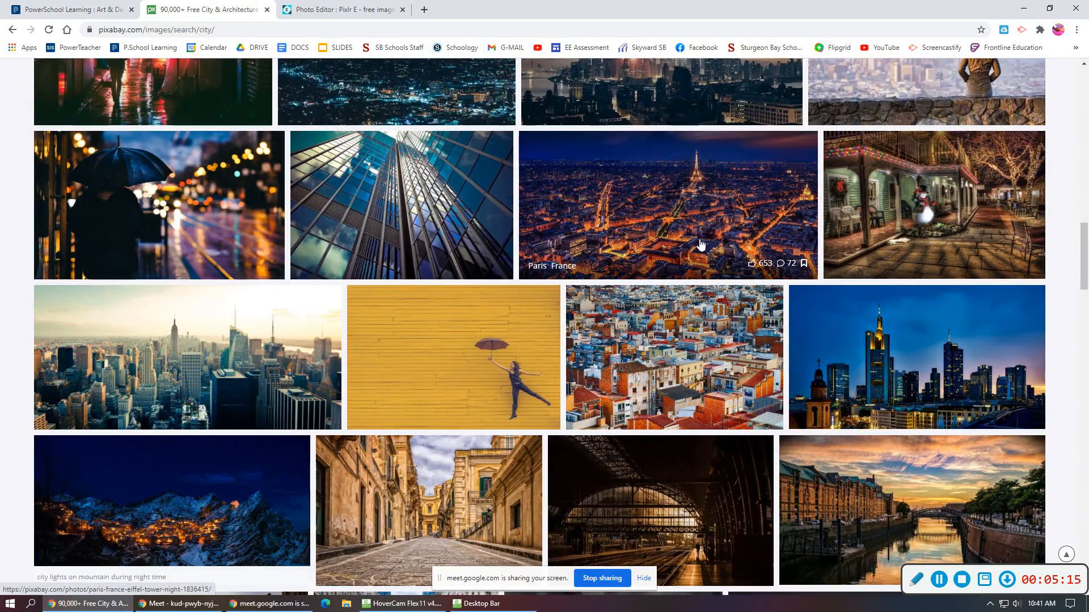
pyautogui.scroll(-2, 701, 245)
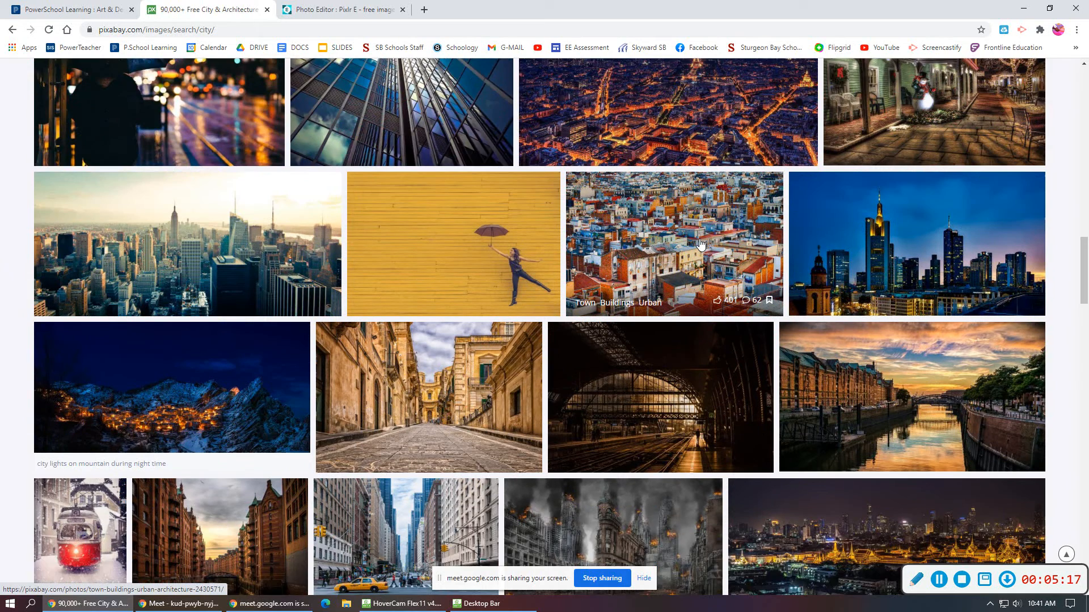
pyautogui.scroll(-1, 701, 245)
pyautogui.scroll(1, 701, 244)
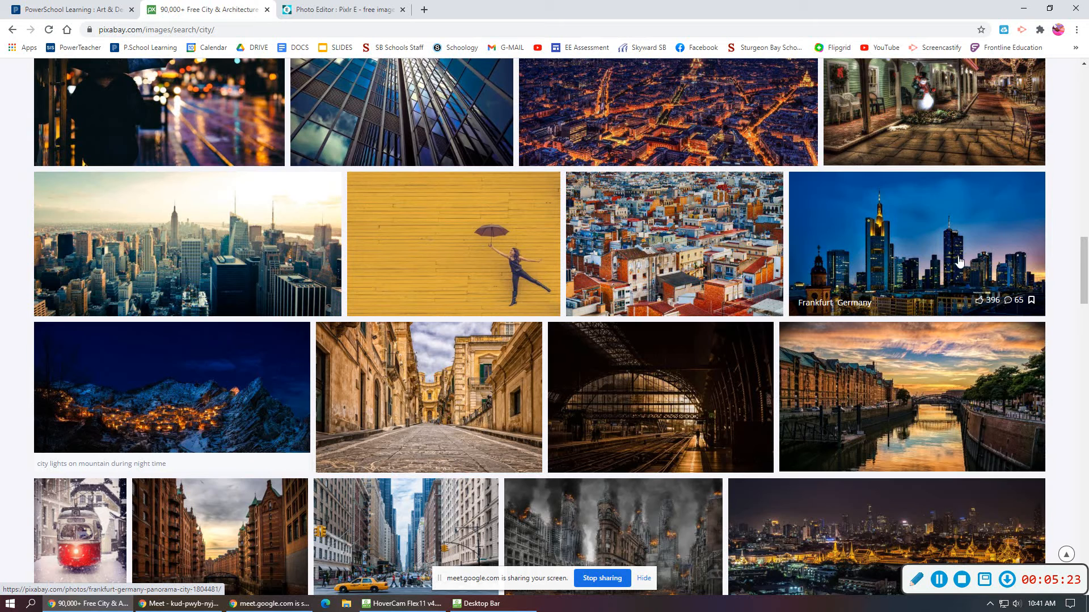
pyautogui.click(923, 259)
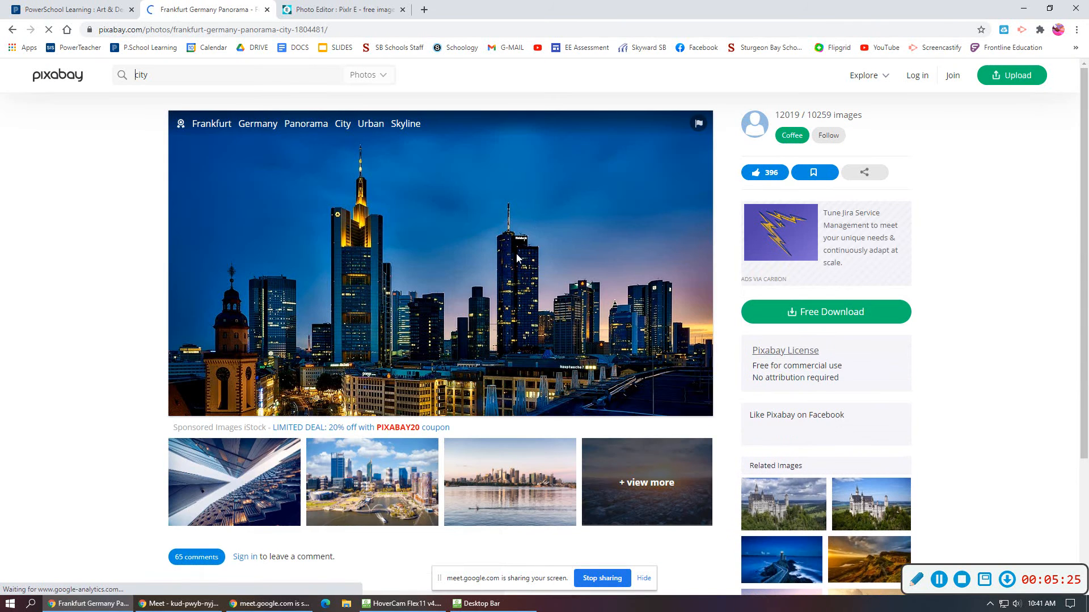
# Step: Copy the Frankfurt skyline image from Pixabay and paste it into the galaxy collage in Pixlr E
pyautogui.rightClick(407, 296)
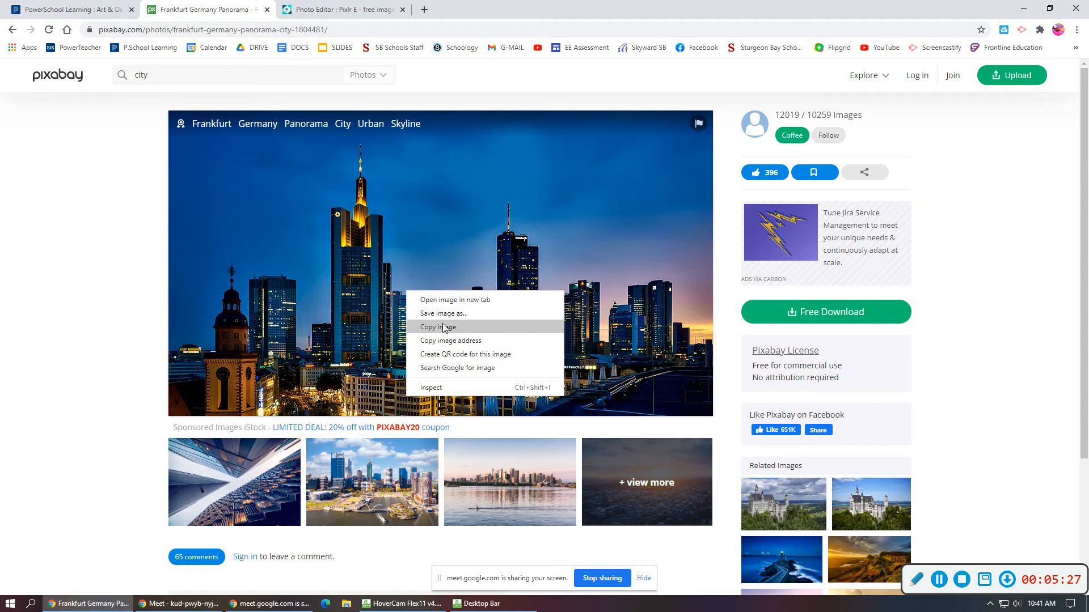
pyautogui.rightClick(284, 292)
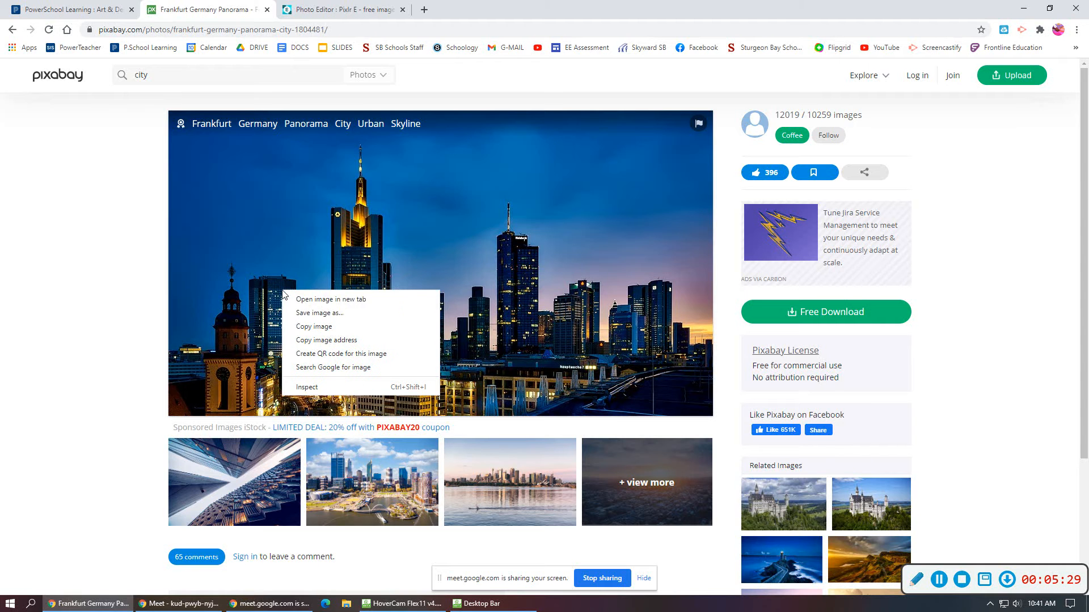
pyautogui.click(327, 328)
pyautogui.click(332, 13)
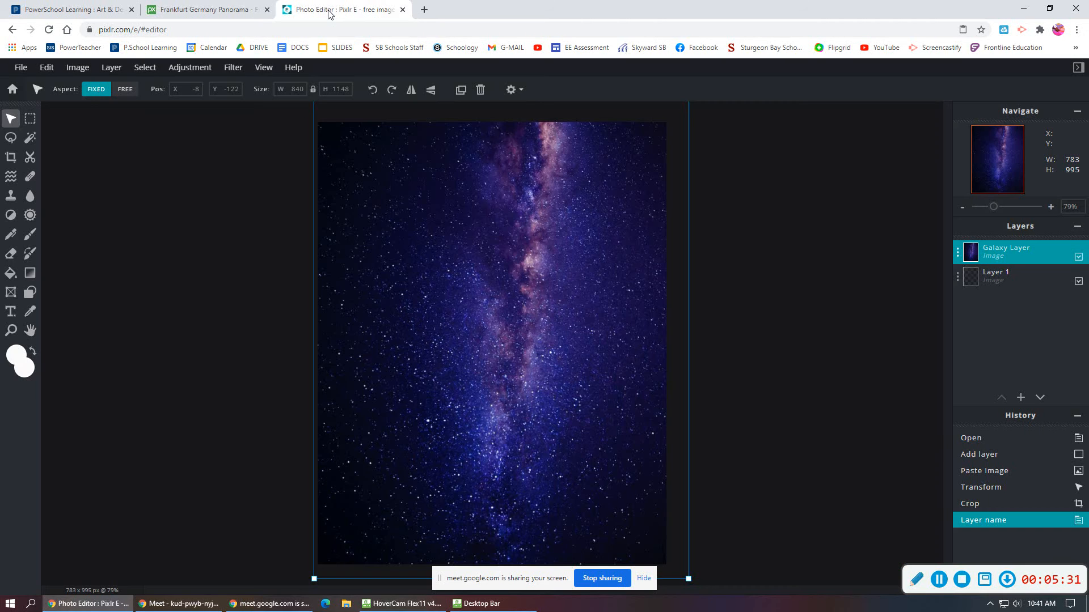
pyautogui.click(44, 69)
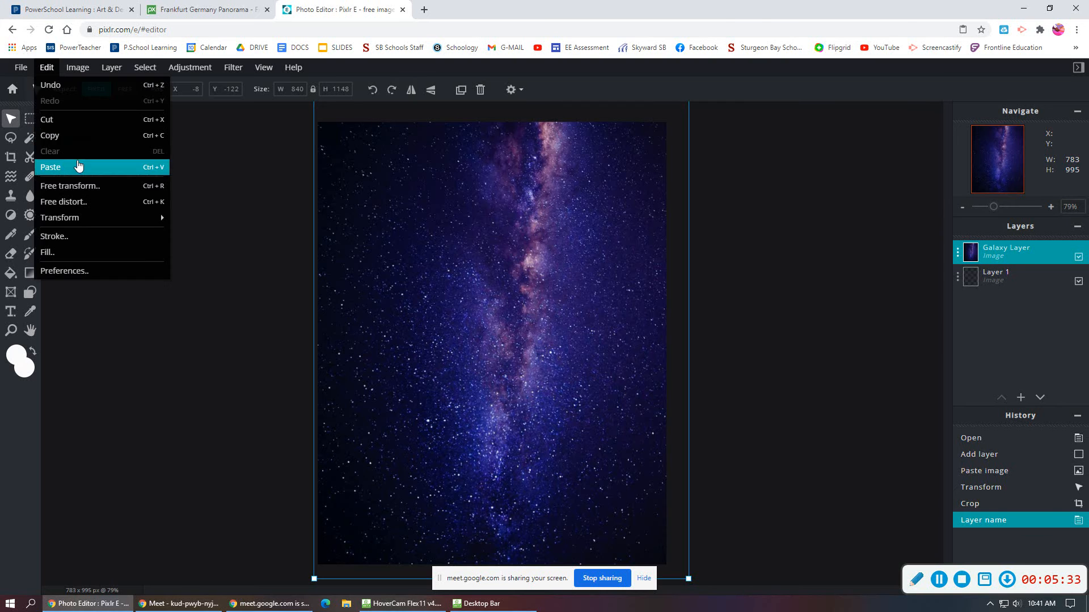
pyautogui.click(77, 163)
# Step: Enlarge the city image to about 1367 x 767 px, place it at about X -337, Y 228 over the canvas's lower part, and deselect it
pyautogui.moveTo(471, 304); pyautogui.dragTo(468, 408)
pyautogui.moveTo(270, 325); pyautogui.dragTo(134, 253)
pyautogui.moveTo(461, 327); pyautogui.dragTo(501, 333)
pyautogui.moveTo(165, 247); pyautogui.dragTo(135, 228)
pyautogui.moveTo(449, 304); pyautogui.dragTo(472, 310)
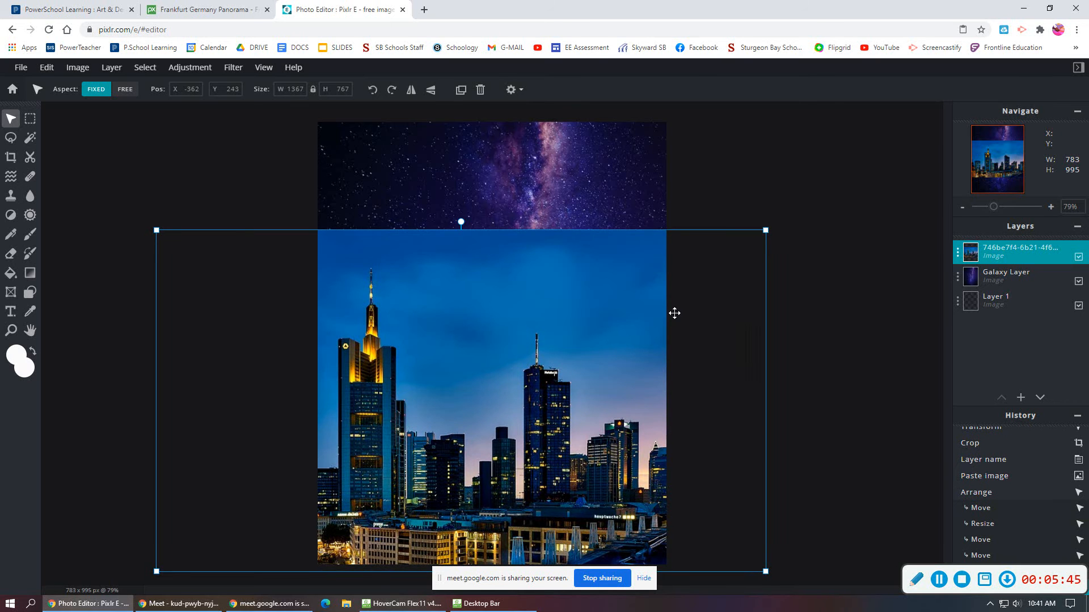
pyautogui.moveTo(579, 294); pyautogui.dragTo(591, 290)
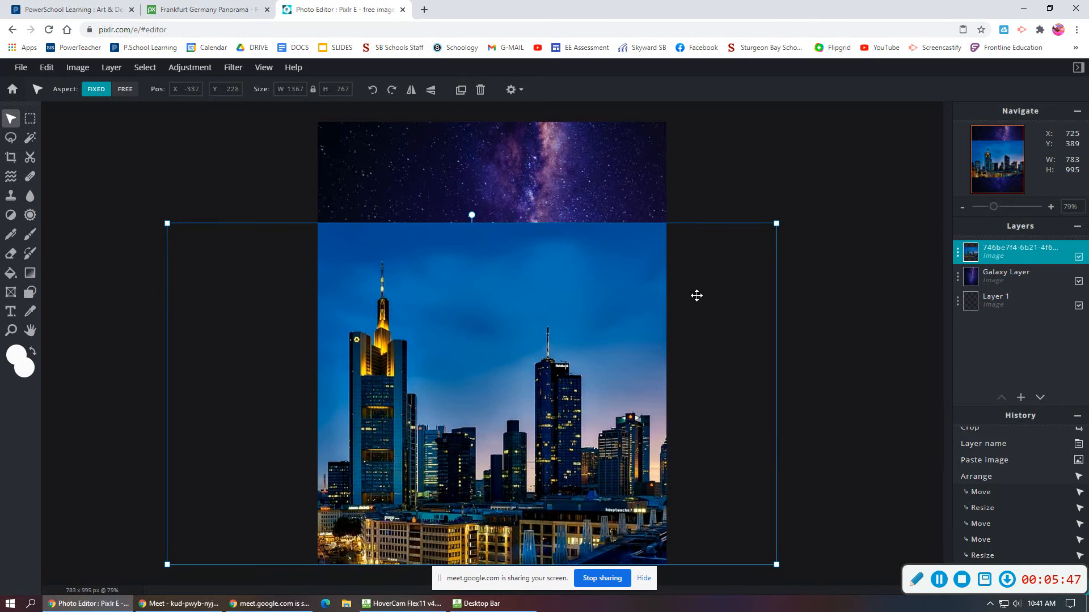
pyautogui.click(819, 301)
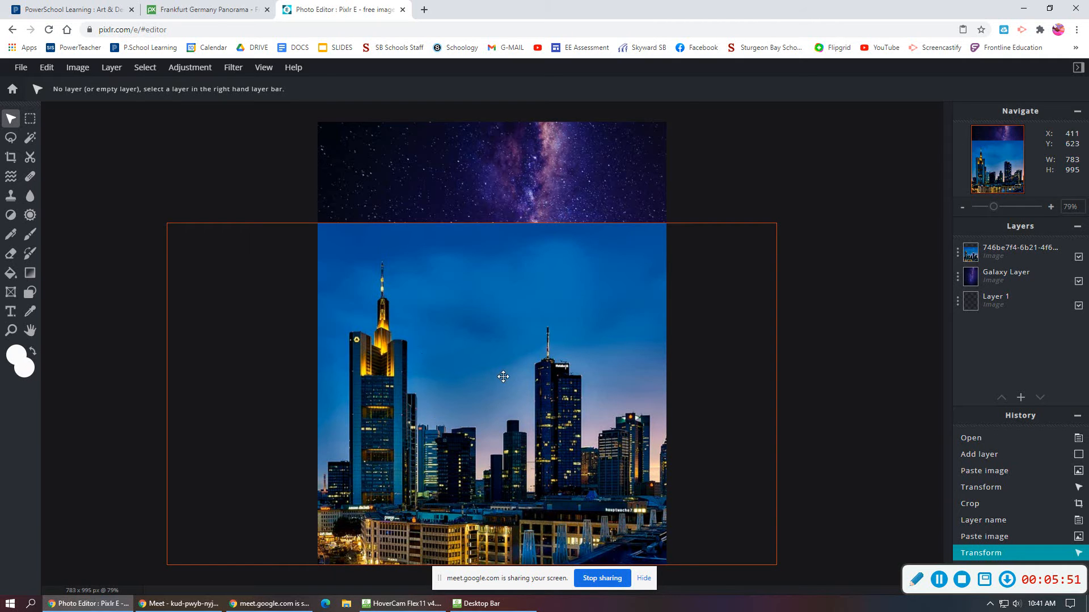
# Step: Rename the skyline image layer as "City Layer" and keep it selected for the Eraser
pyautogui.click(12, 257)
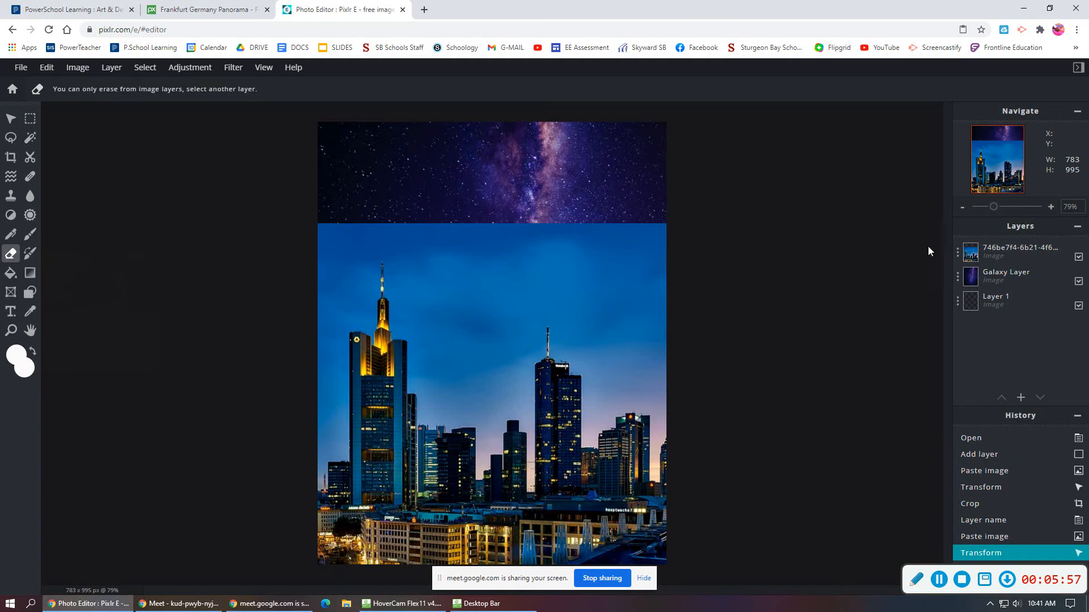
pyautogui.click(1002, 257)
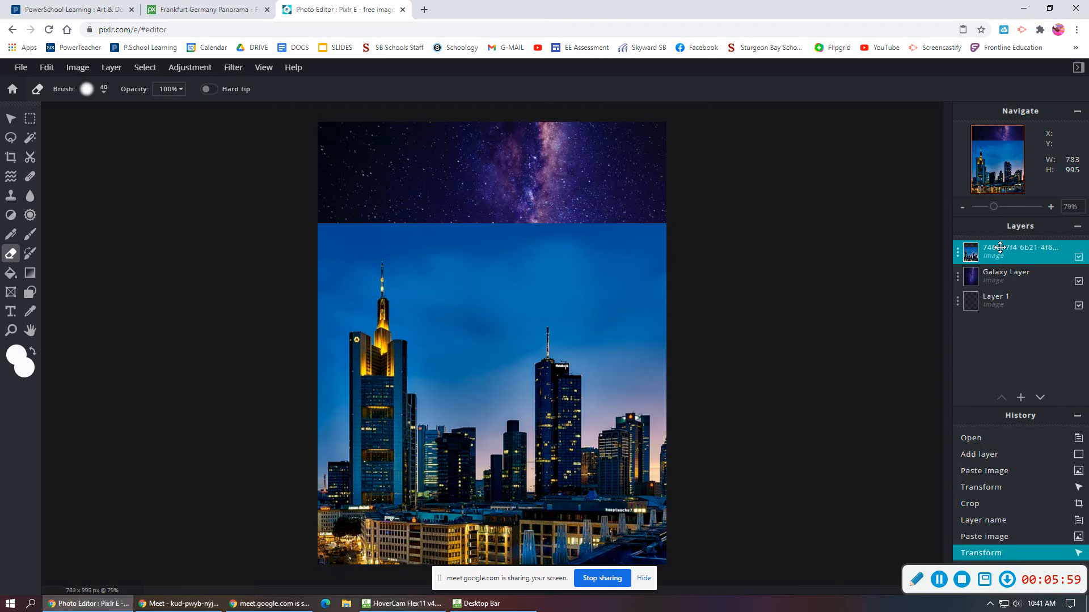
pyautogui.doubleClick(1000, 250)
pyautogui.press('BackSpace')
pyautogui.moveTo(881, 264); pyautogui.dragTo(817, 262)
pyautogui.write('City Layer')
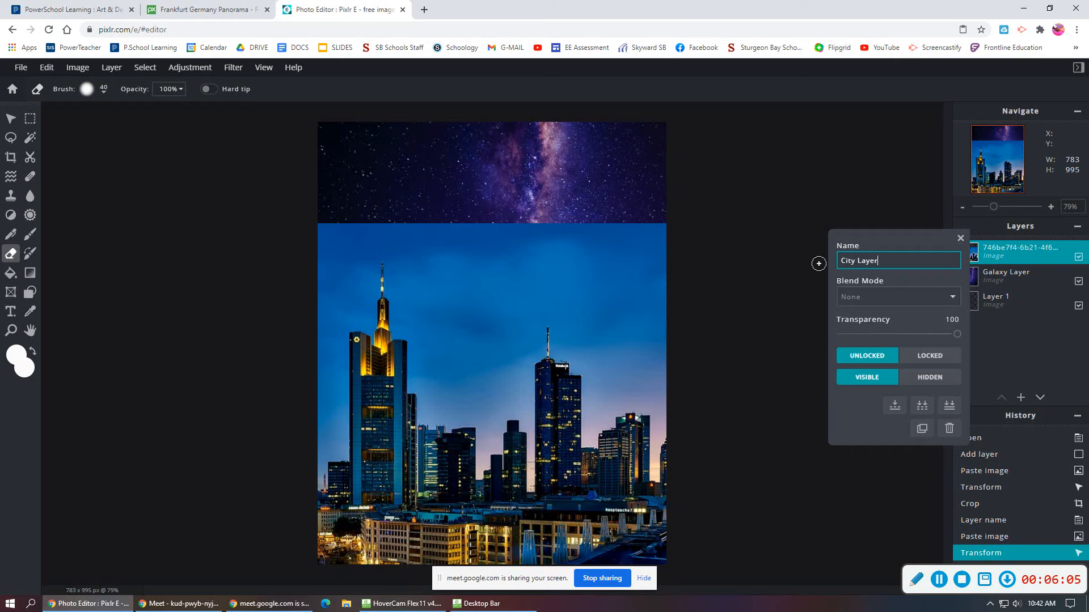
pyautogui.click(1010, 249)
pyautogui.click(968, 253)
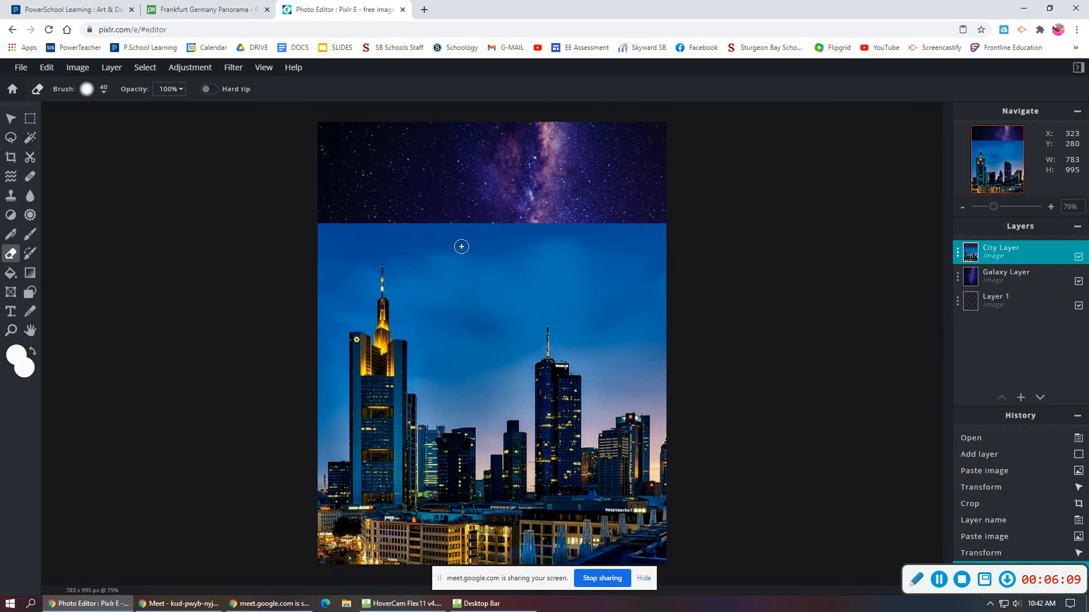
# Step: Set the Eraser brush size to 140 and erase the City Layer's upper blue sky and the sky beside the tall tower's spire
pyautogui.click(11, 273)
pyautogui.click(6, 258)
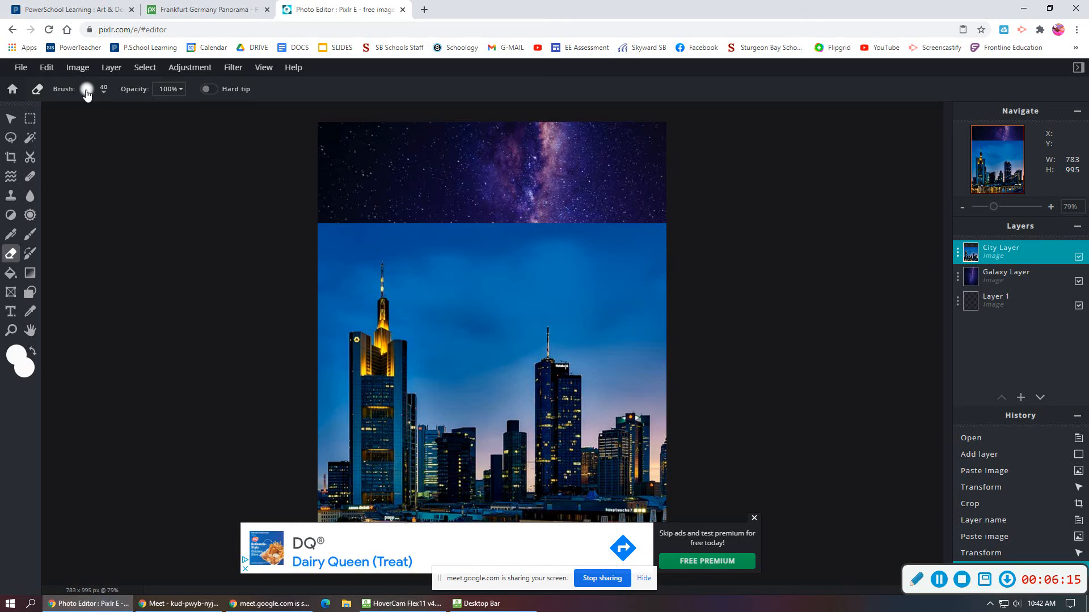
pyautogui.click(86, 89)
pyautogui.moveTo(108, 132); pyautogui.dragTo(135, 129)
pyautogui.moveTo(111, 170)
pyautogui.mouseDown()
pyautogui.moveTo(143, 170)
pyautogui.moveTo(131, 169)
pyautogui.mouseUp()
pyautogui.click(60, 166)
pyautogui.moveTo(348, 188)
pyautogui.mouseDown()
pyautogui.moveTo(315, 250)
pyautogui.moveTo(334, 213)
pyautogui.moveTo(681, 230)
pyautogui.moveTo(420, 257)
pyautogui.moveTo(392, 240)
pyautogui.moveTo(370, 249)
pyautogui.moveTo(353, 316)
pyautogui.moveTo(341, 320)
pyautogui.moveTo(325, 263)
pyautogui.moveTo(292, 278)
pyautogui.mouseUp()
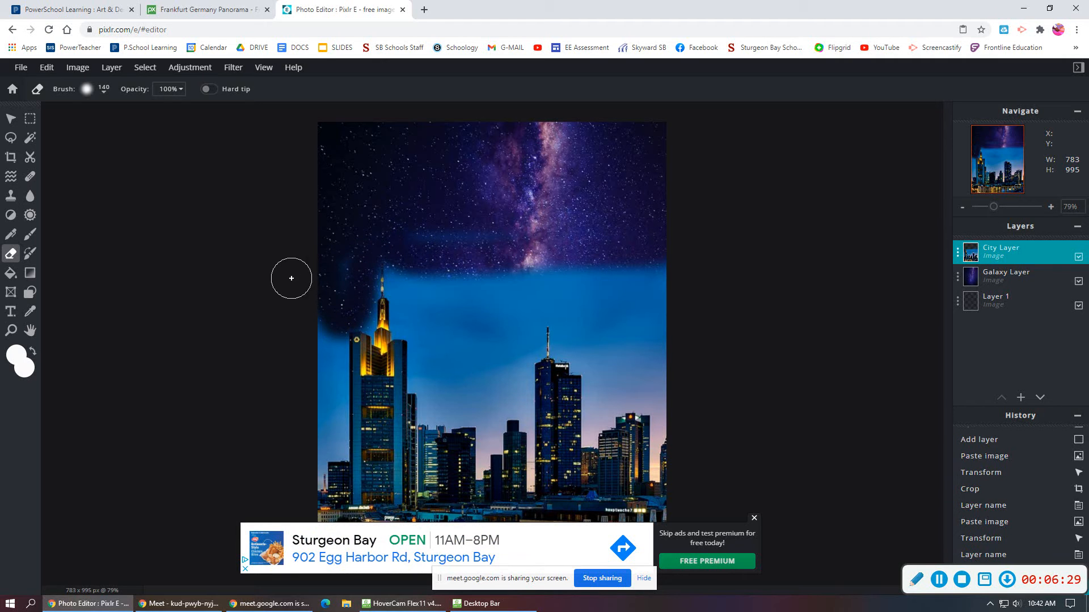
pyautogui.click(753, 519)
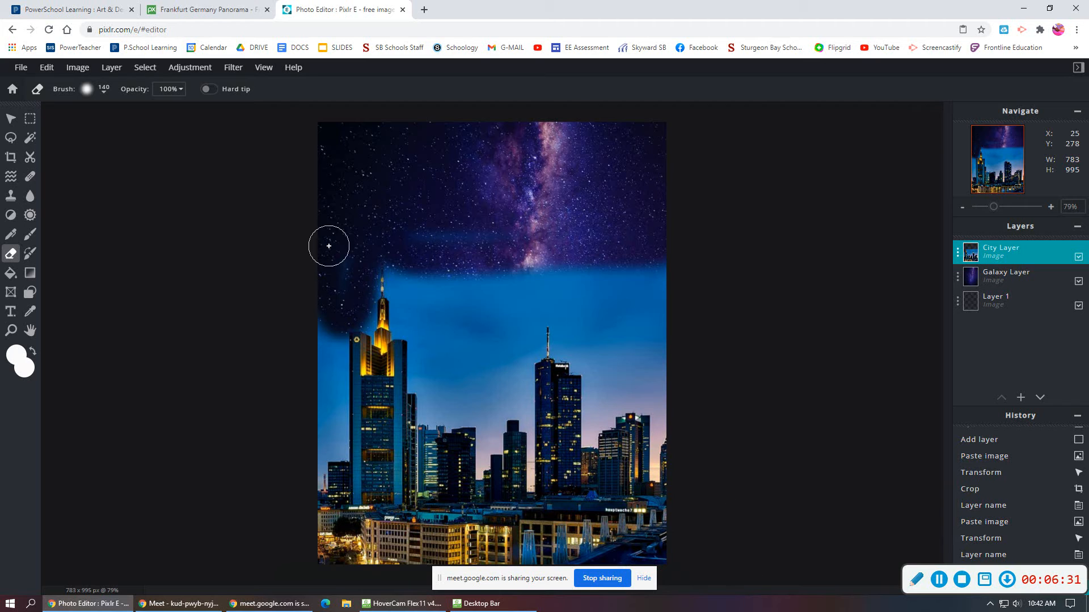
# Step: Outline the City Layer's remaining sky with a polygonal lasso selection, following the rooftops and spires and closing around the outer edges
pyautogui.click(12, 142)
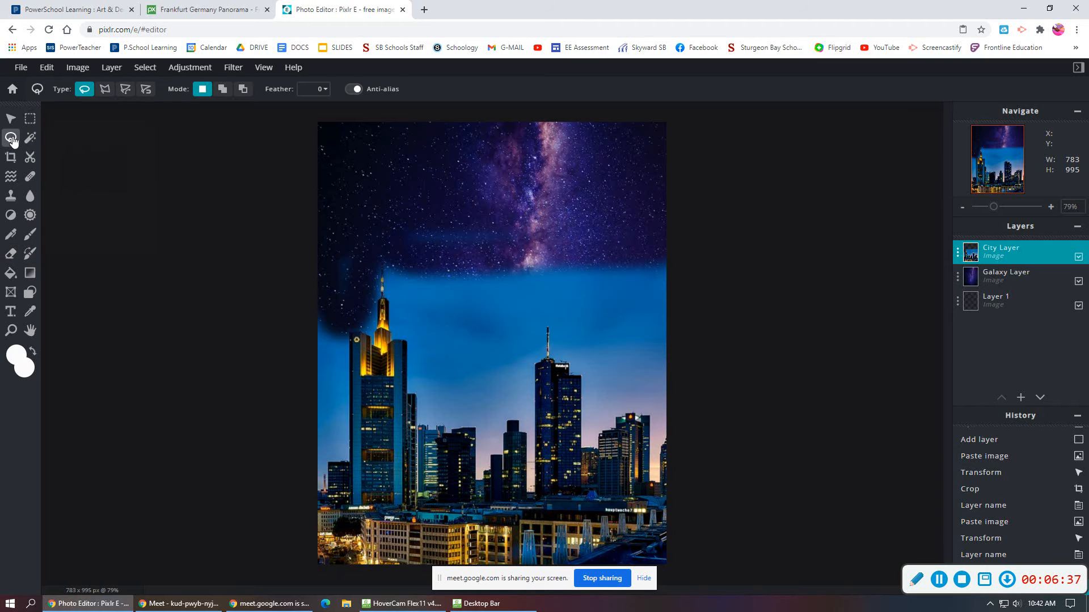
pyautogui.click(105, 90)
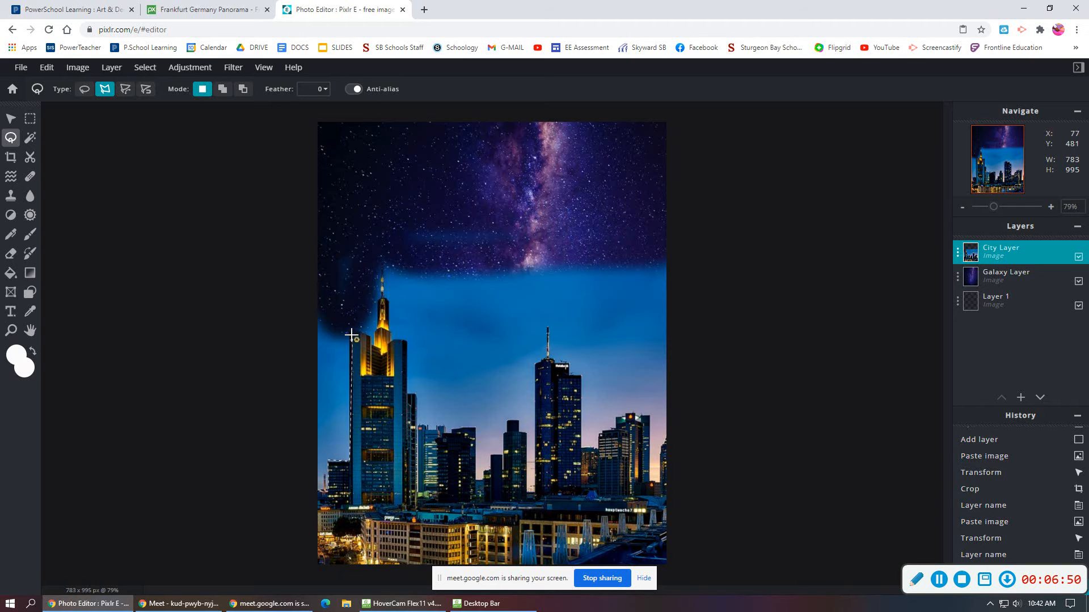
pyautogui.click(349, 333)
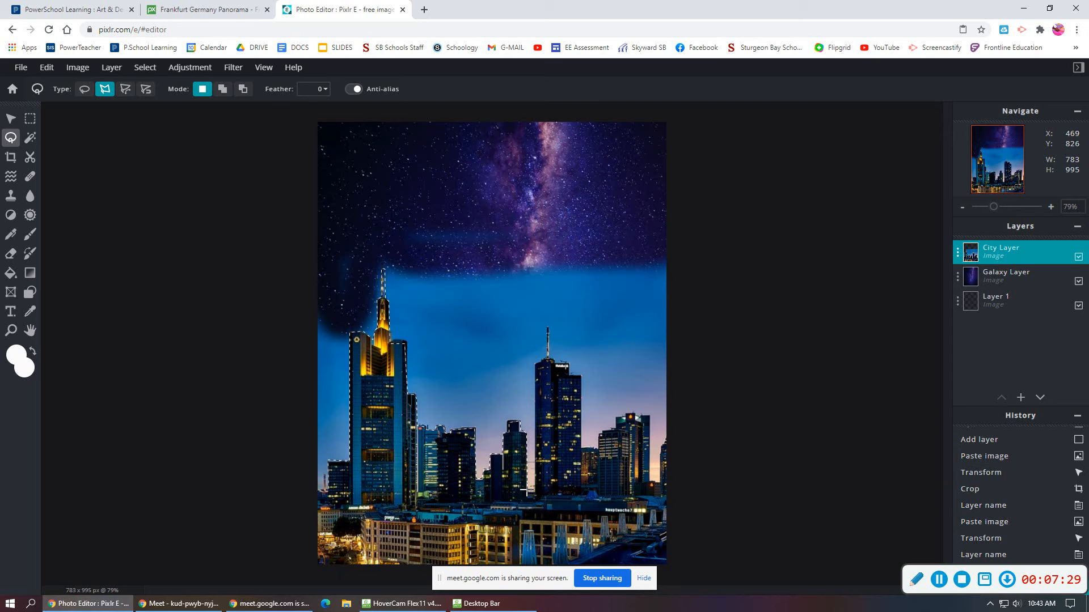
pyautogui.click(536, 492)
pyautogui.click(547, 359)
pyautogui.click(549, 333)
pyautogui.click(581, 452)
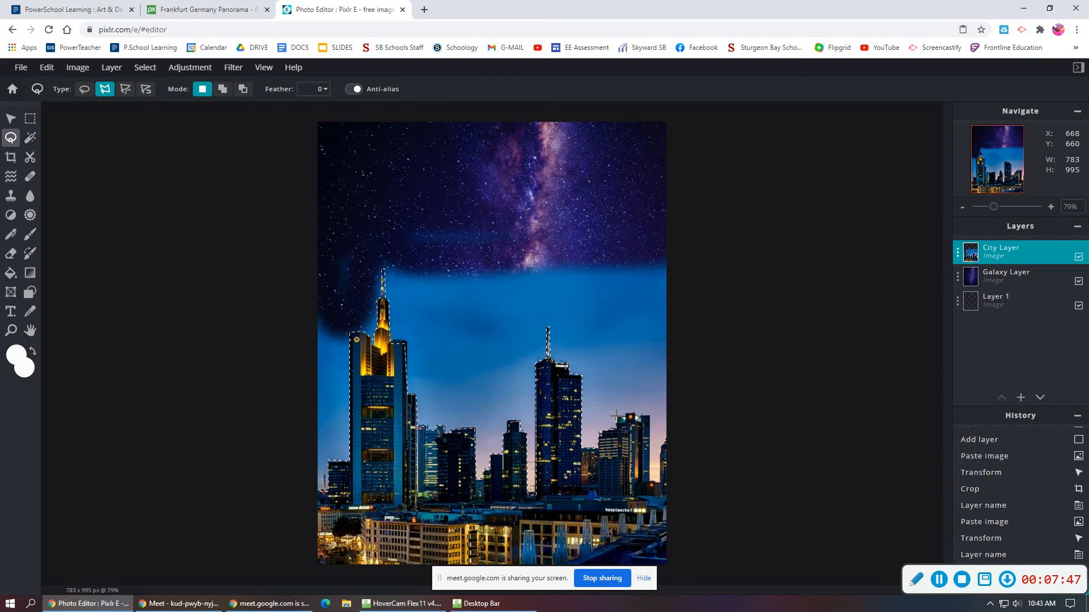
pyautogui.click(651, 417)
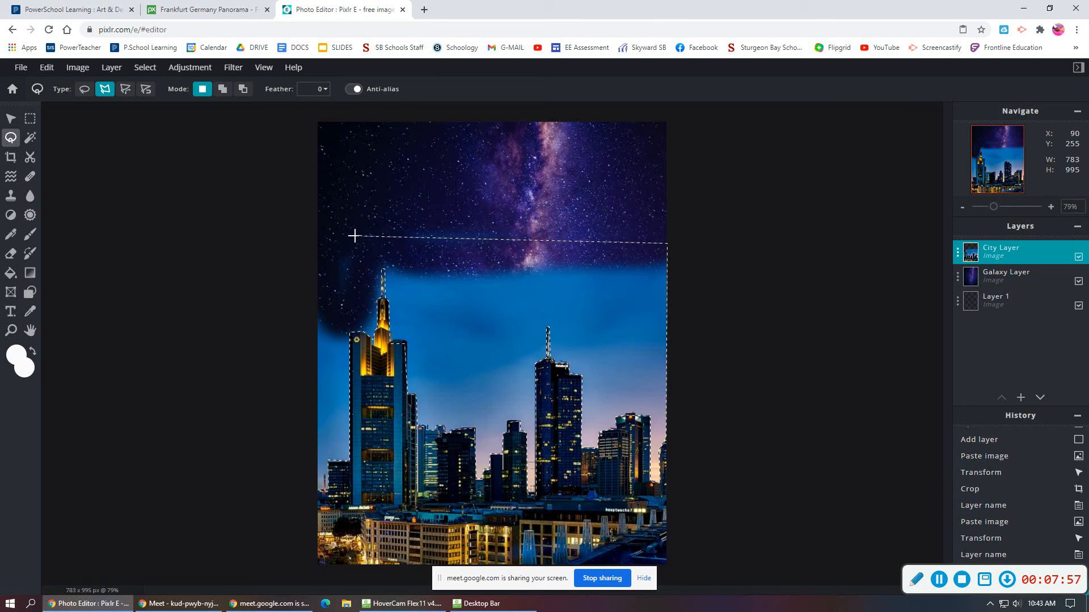
pyautogui.click(316, 235)
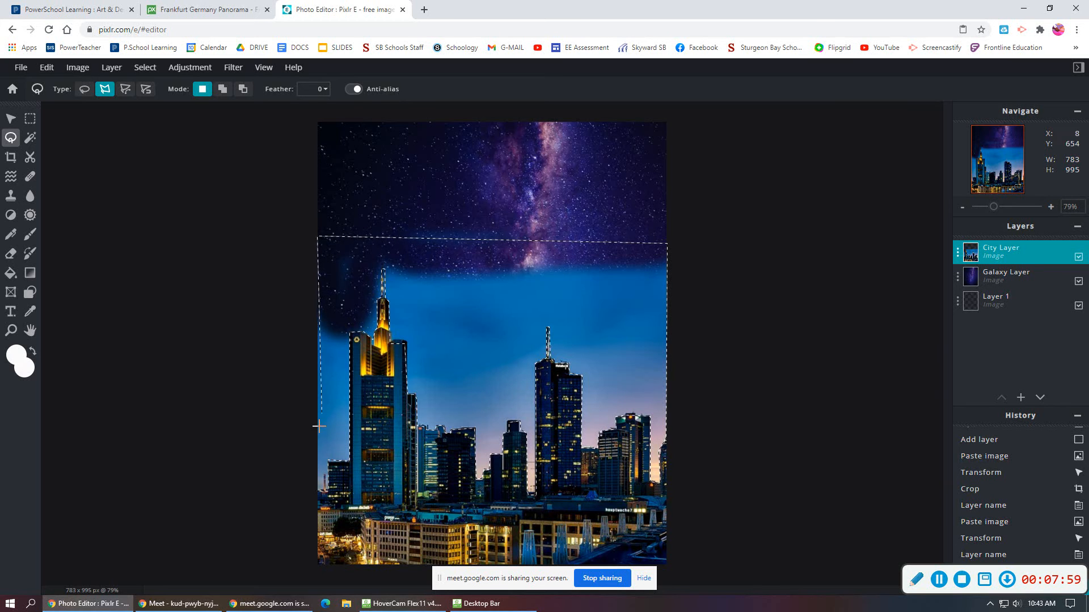
pyautogui.click(315, 492)
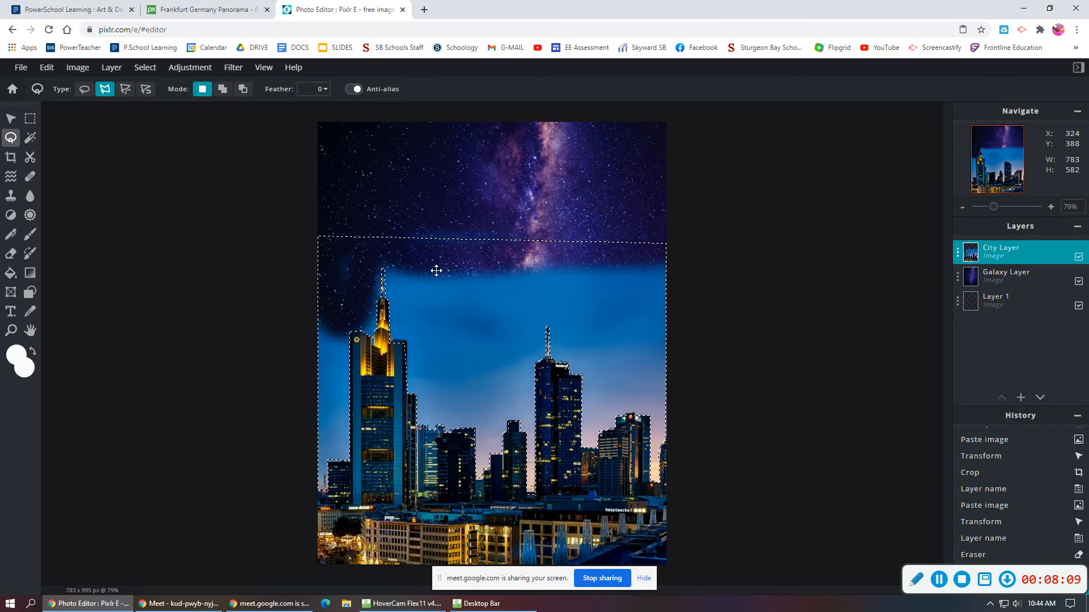
# Step: Clear the selected sky from the City Layer and remove the selection
pyautogui.click(46, 70)
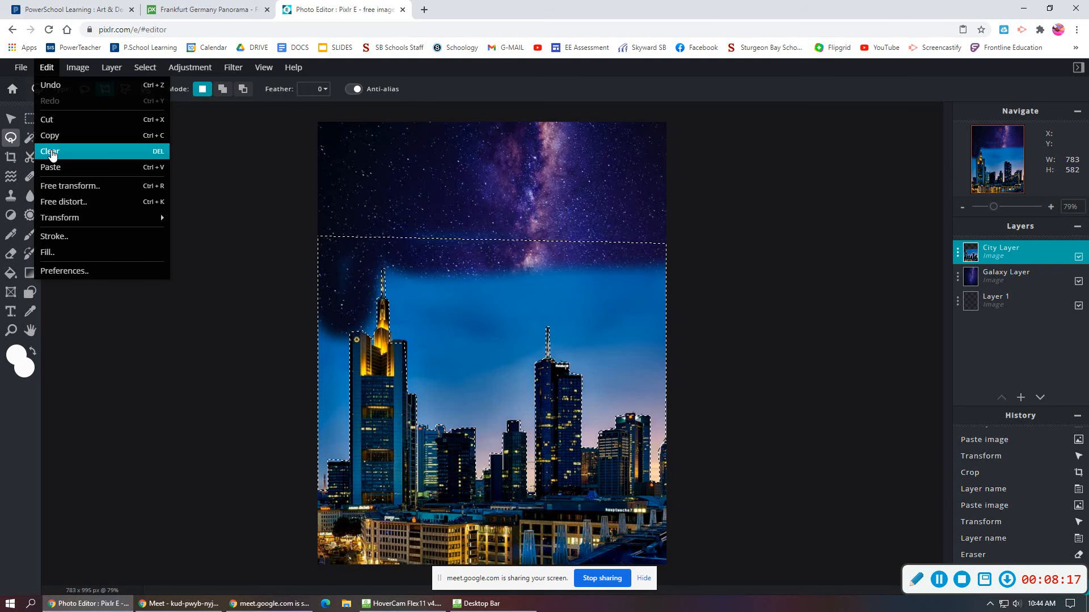
pyautogui.click(50, 152)
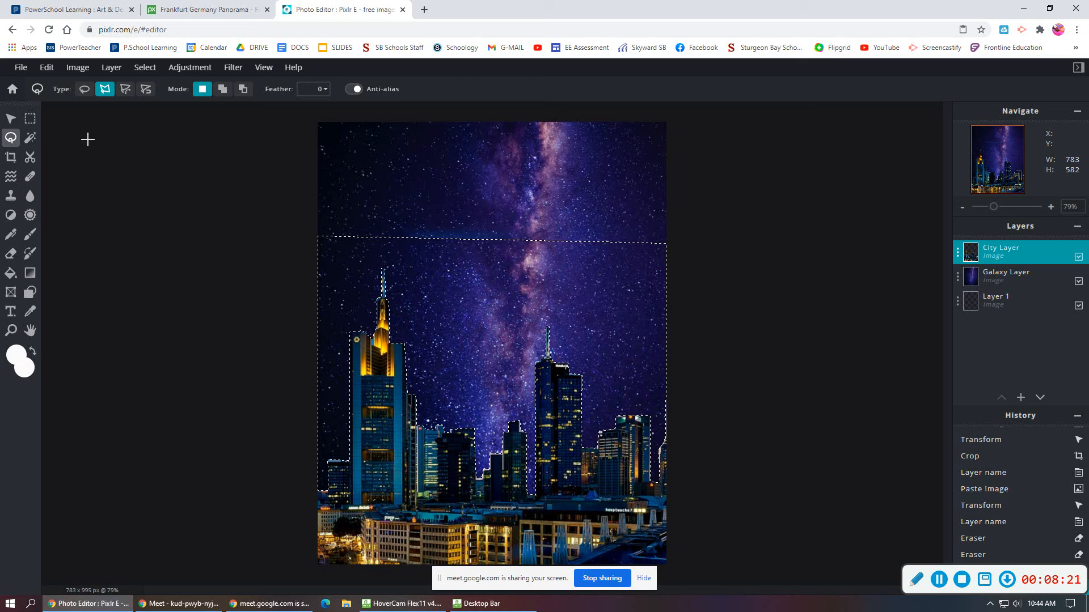
pyautogui.hotkey('ctrl', 'd')
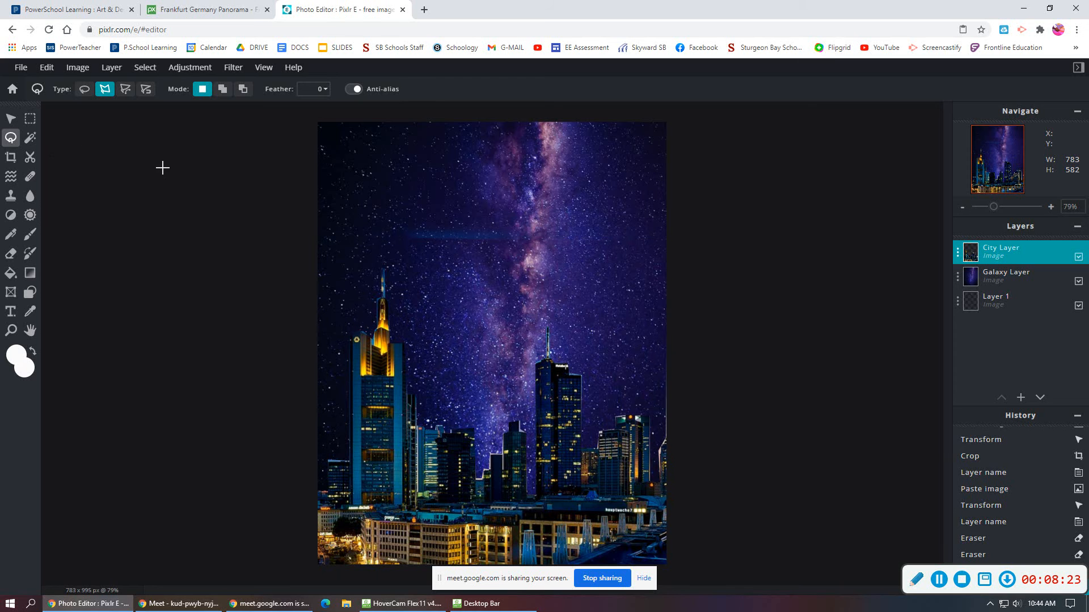
# Step: Nudge the city skyline image slightly to the left on the canvas and deselect it
pyautogui.click(163, 167)
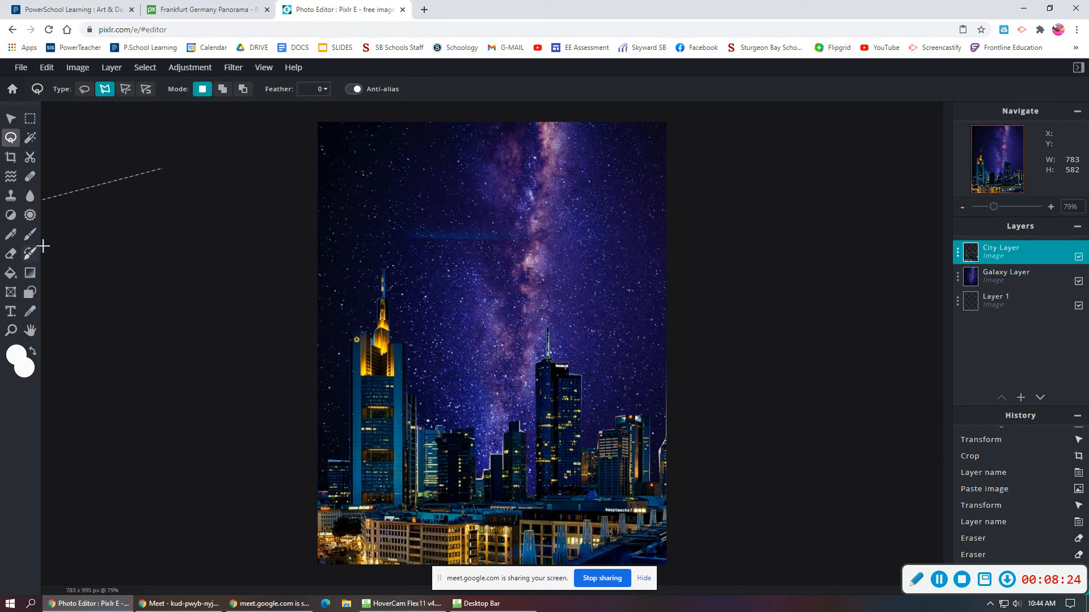
pyautogui.click(10, 120)
pyautogui.moveTo(382, 471); pyautogui.dragTo(381, 469)
pyautogui.click(264, 214)
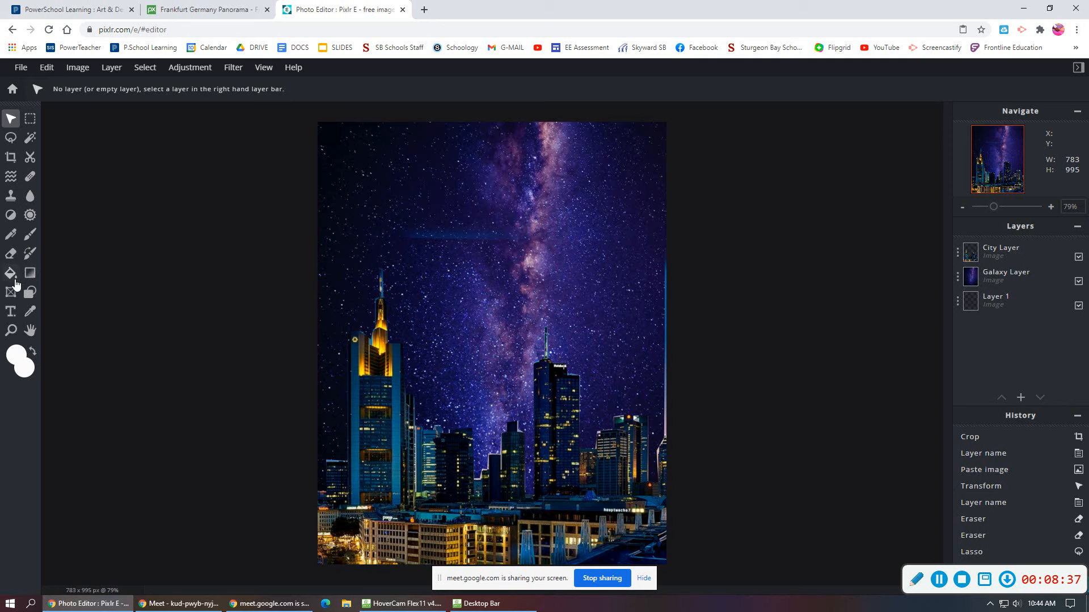
# Step: Erase the faint blue streak and the leftover sky along the canvas's right edge from the City Layer, and dismiss the ad
pyautogui.click(11, 253)
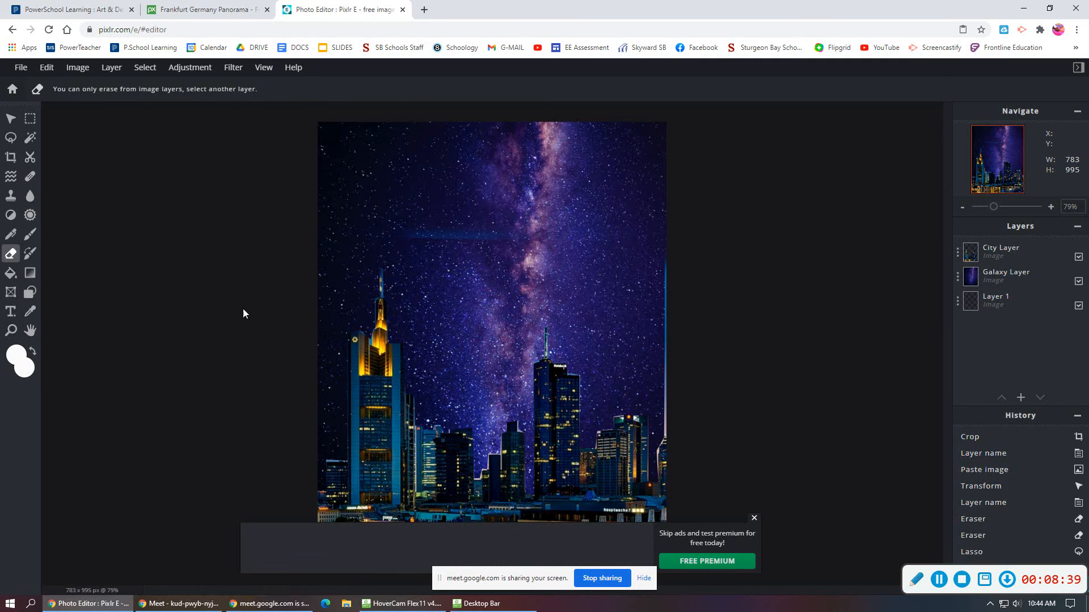
pyautogui.click(994, 250)
pyautogui.moveTo(664, 282); pyautogui.dragTo(671, 409)
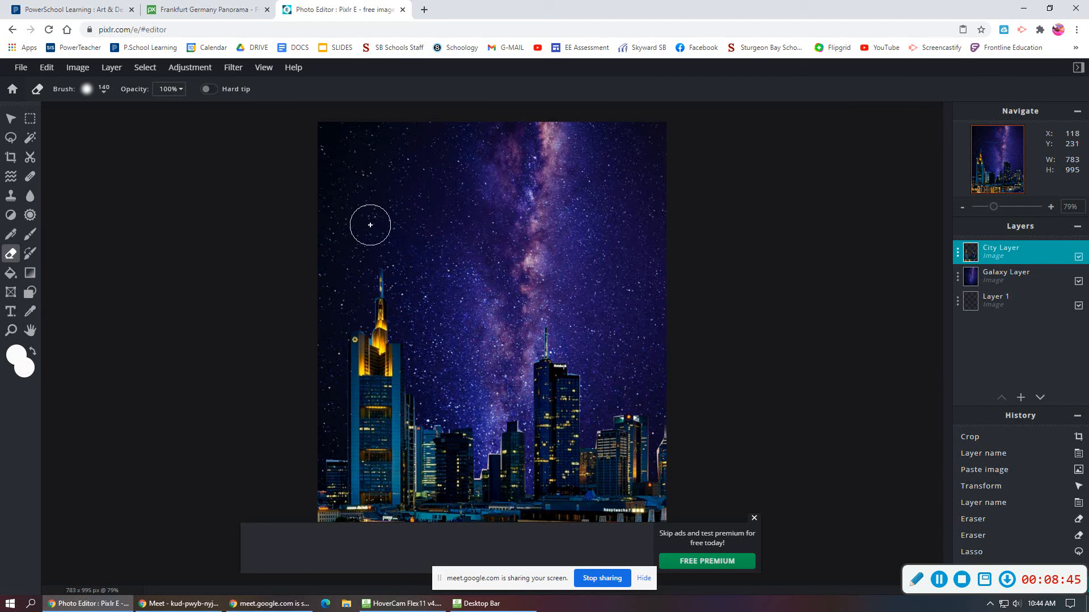
pyautogui.moveTo(681, 402)
pyautogui.mouseDown()
pyautogui.moveTo(675, 467)
pyautogui.moveTo(658, 187)
pyautogui.moveTo(671, 228)
pyautogui.mouseUp()
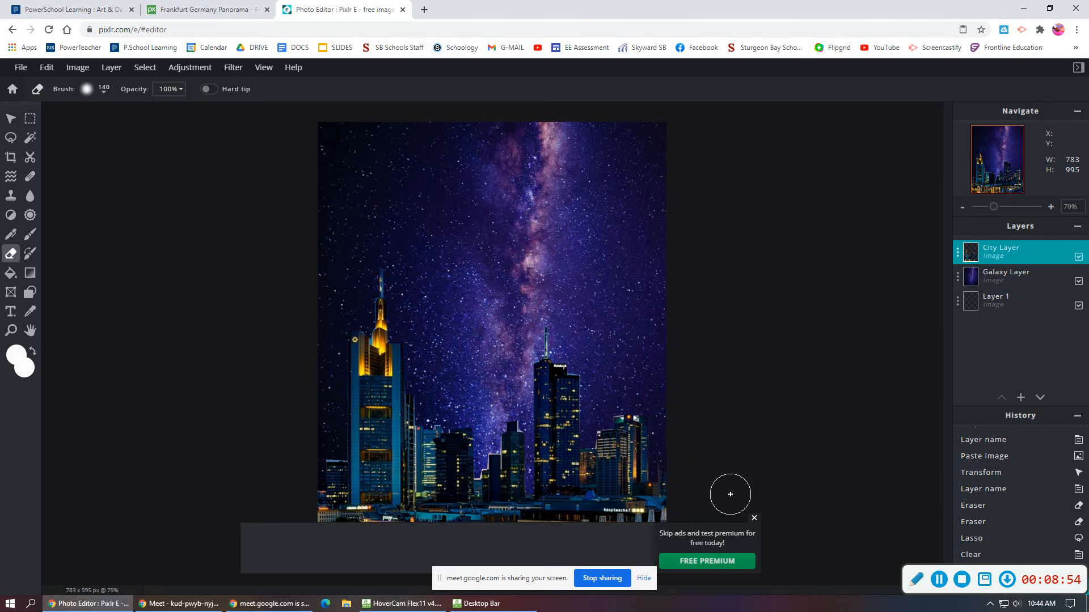
pyautogui.click(754, 518)
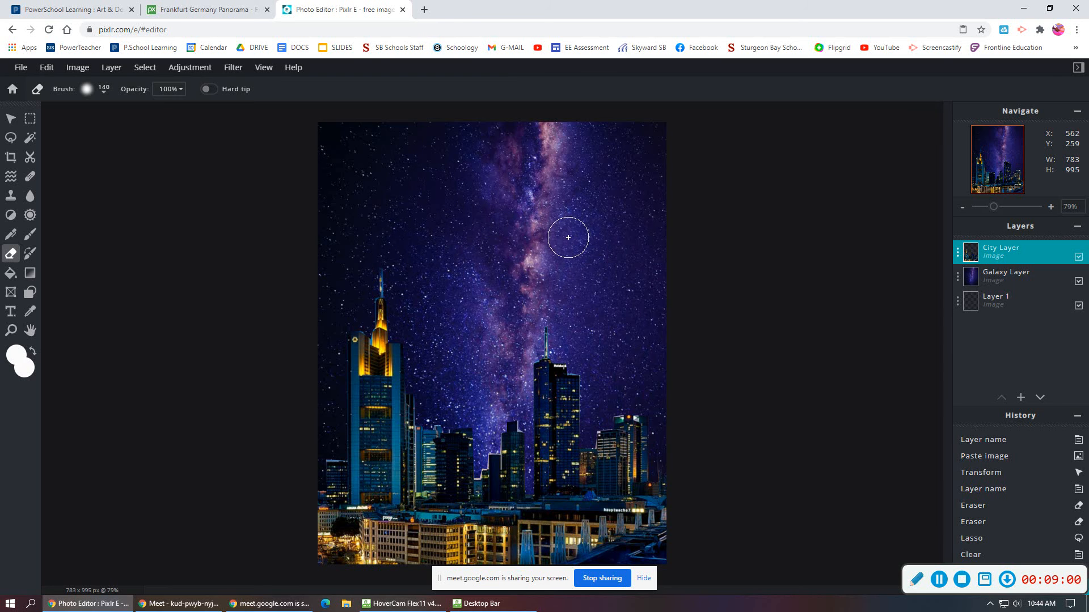
# Step: Search Pixabay for "saturn" and open the photo of the blue planet with turquoise and purple rings
pyautogui.click(204, 10)
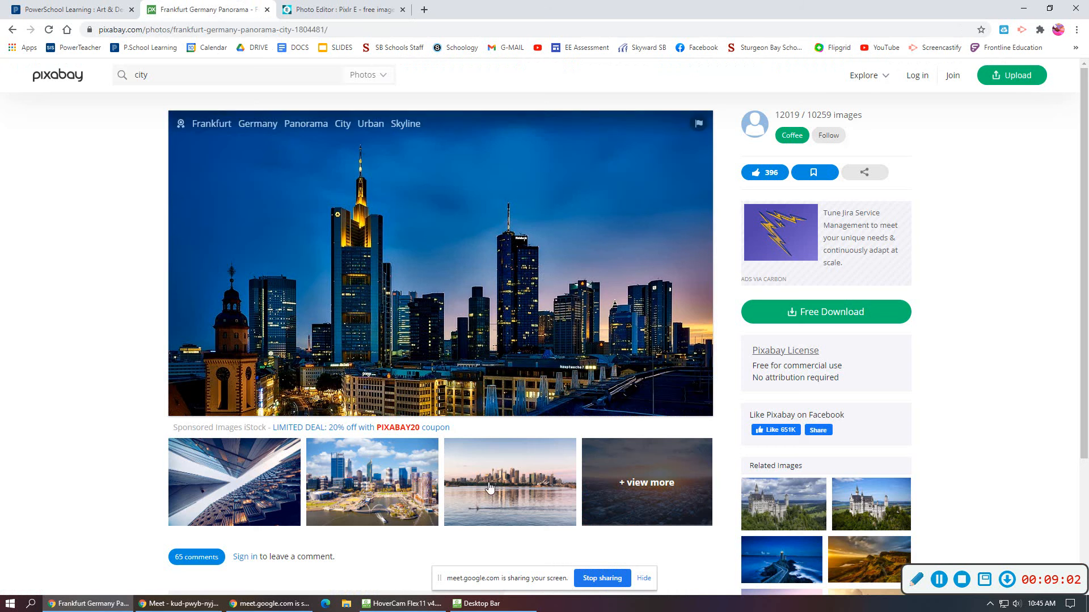
pyautogui.moveTo(177, 75); pyautogui.dragTo(76, 80)
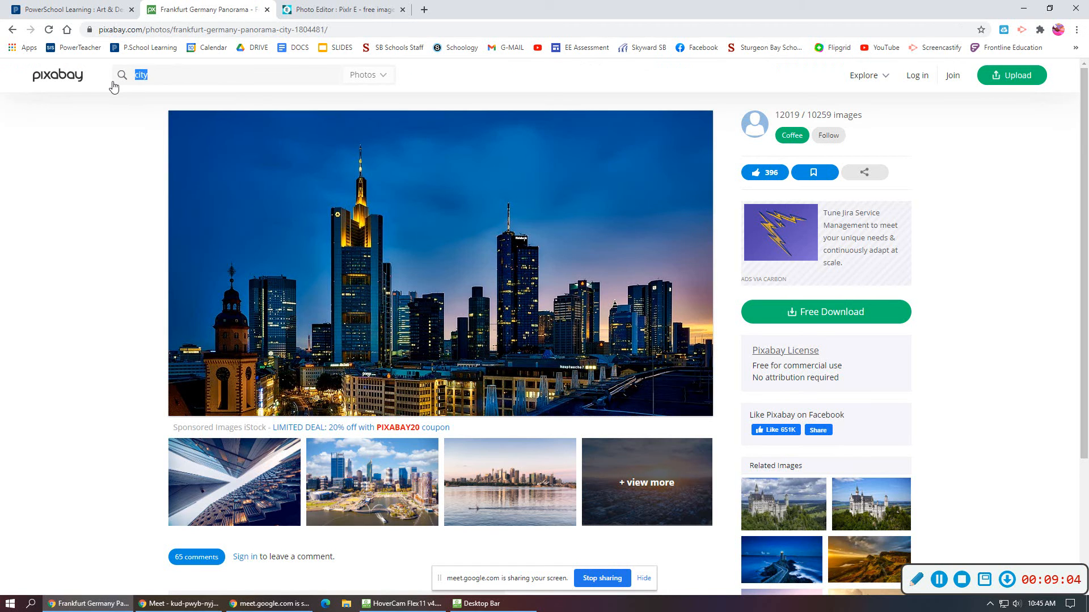
pyautogui.write('saturn')
pyautogui.press('Return')
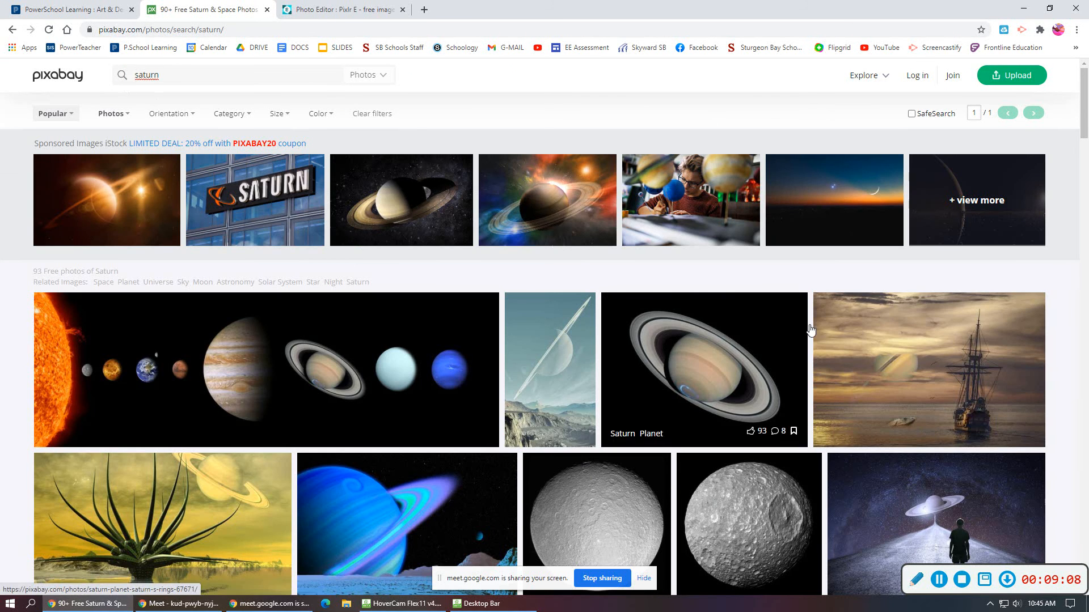
pyautogui.scroll(-1, 767, 316)
pyautogui.scroll(-4, 767, 316)
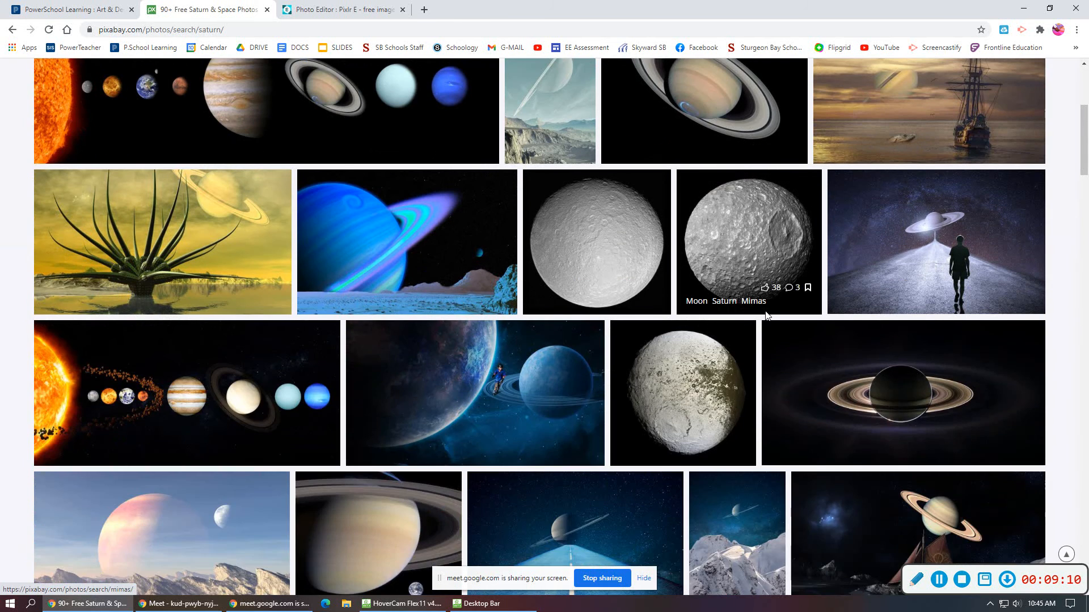
pyautogui.scroll(2, 458, 326)
pyautogui.click(459, 329)
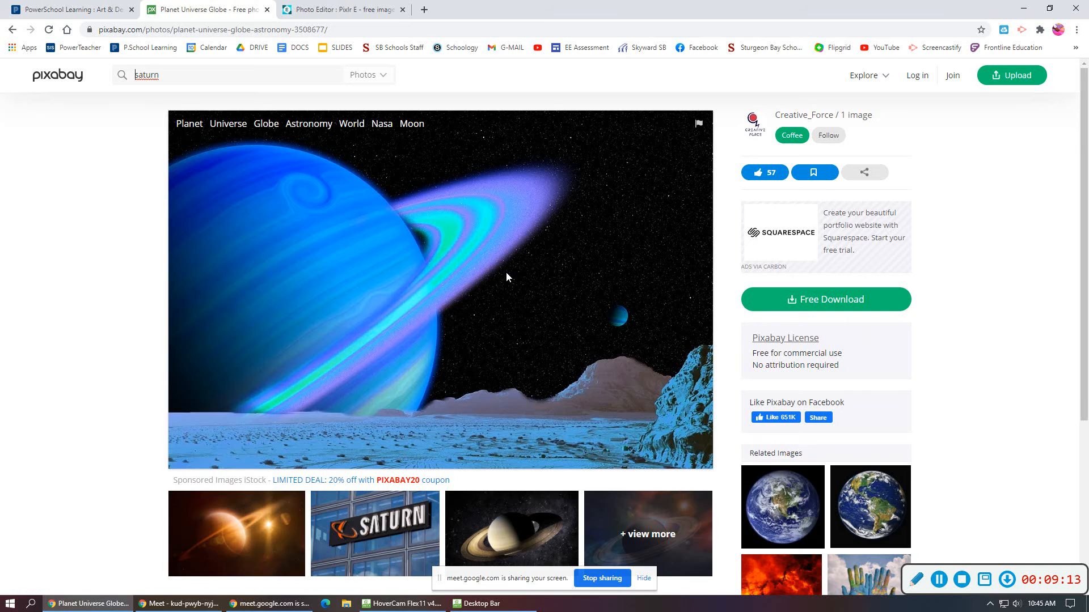
# Step: Copy the blue ringed planet image from Pixabay and paste it into the collage in Pixlr E
pyautogui.rightClick(545, 333)
pyautogui.click(581, 374)
pyautogui.click(340, 9)
pyautogui.click(77, 68)
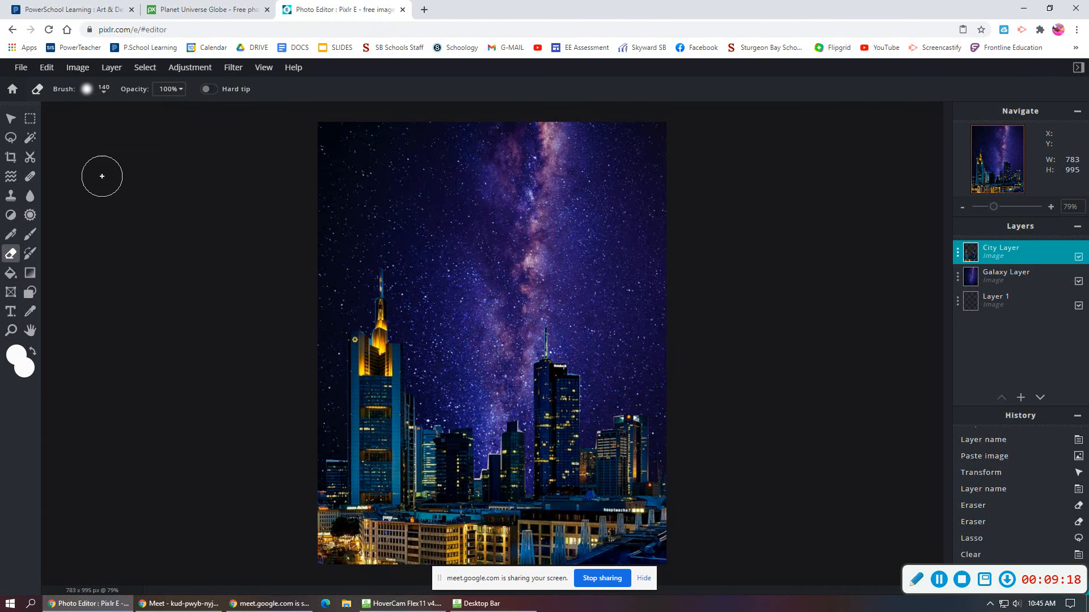
pyautogui.click(46, 68)
pyautogui.click(63, 170)
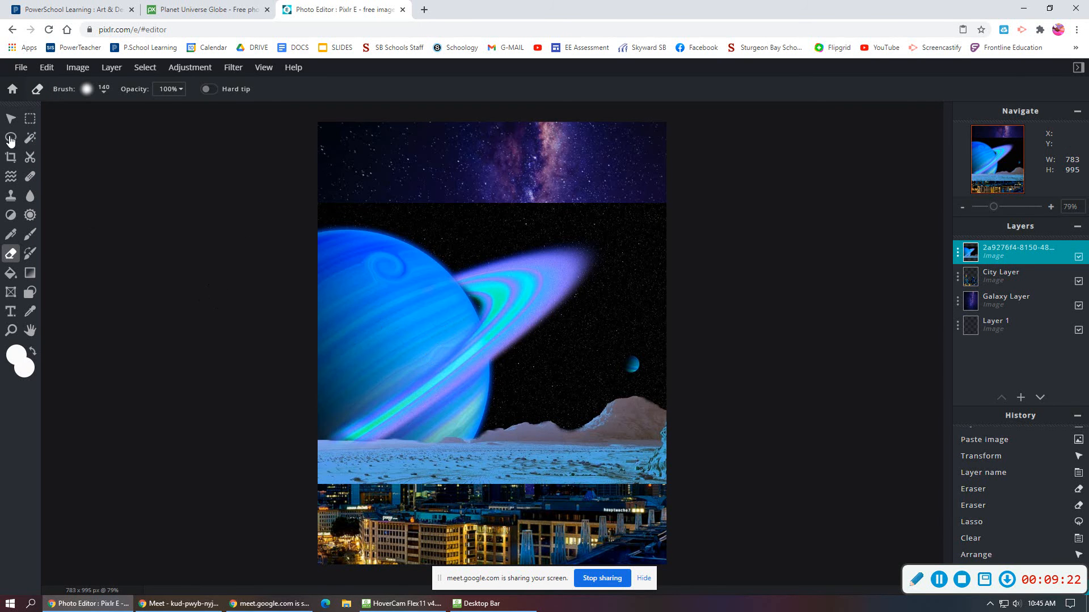
# Step: Position the planet image at about X -65, Y 214 so that the planet sits against the canvas's left edge
pyautogui.click(10, 119)
pyautogui.moveTo(406, 350); pyautogui.dragTo(399, 383)
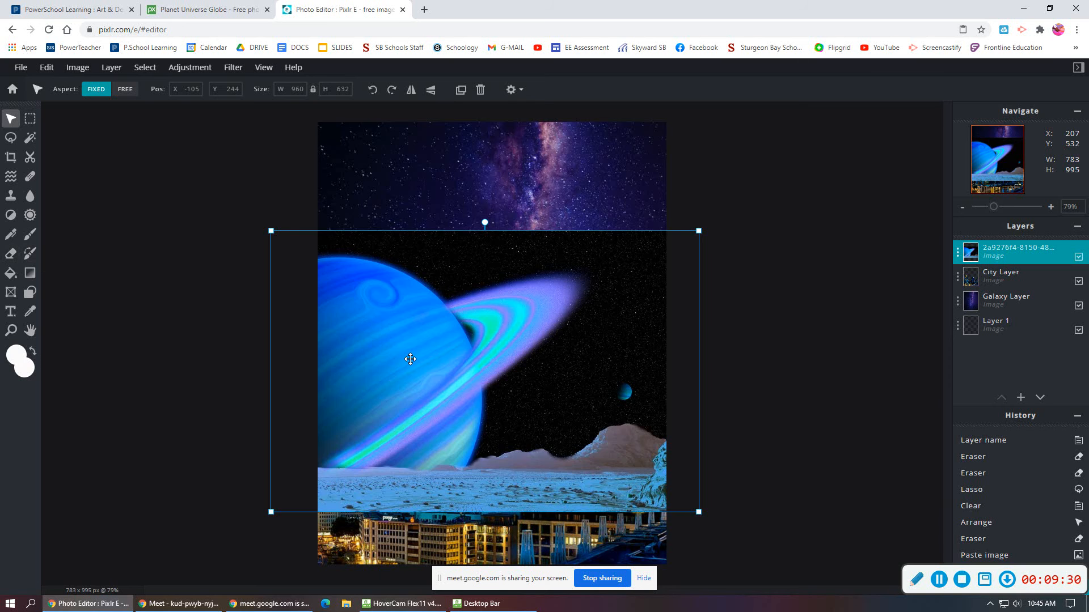
pyautogui.moveTo(410, 359)
pyautogui.mouseDown()
pyautogui.moveTo(577, 332)
pyautogui.moveTo(389, 355)
pyautogui.moveTo(397, 344)
pyautogui.mouseUp()
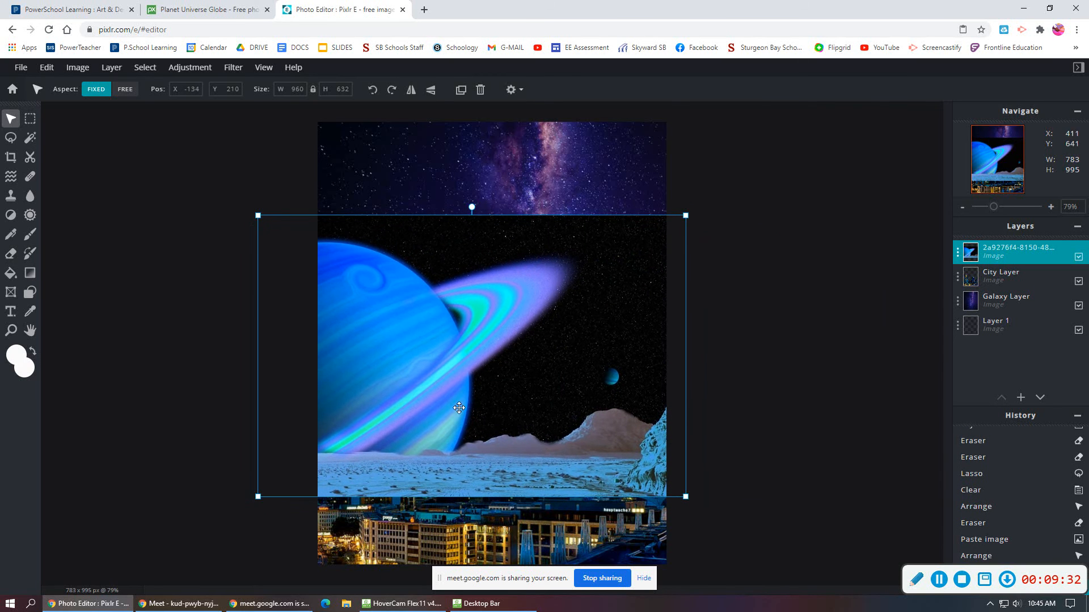
pyautogui.moveTo(376, 401); pyautogui.dragTo(374, 397)
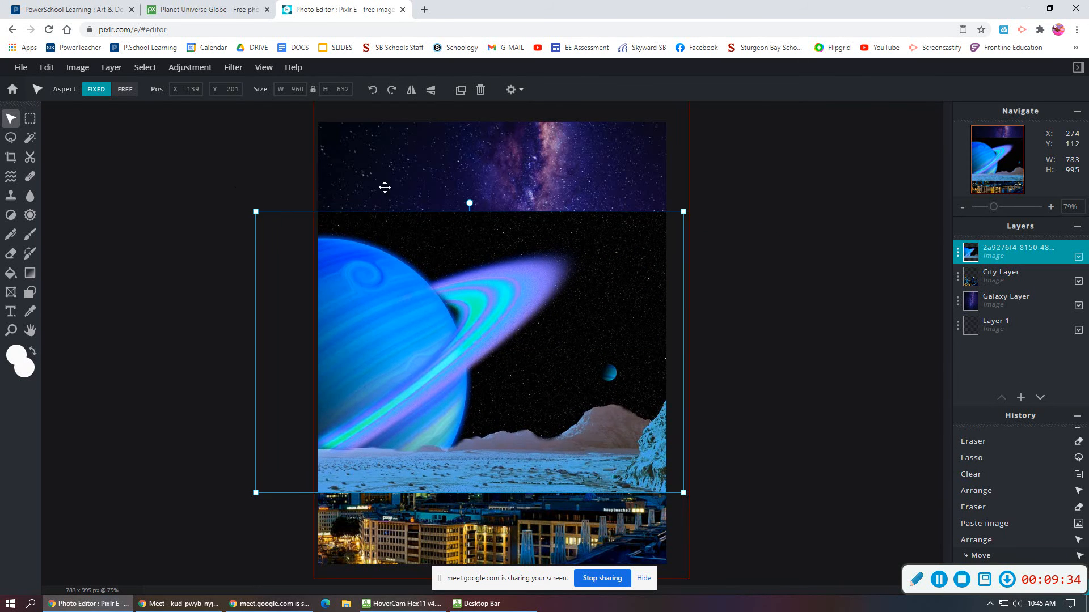
pyautogui.moveTo(438, 335); pyautogui.dragTo(463, 342)
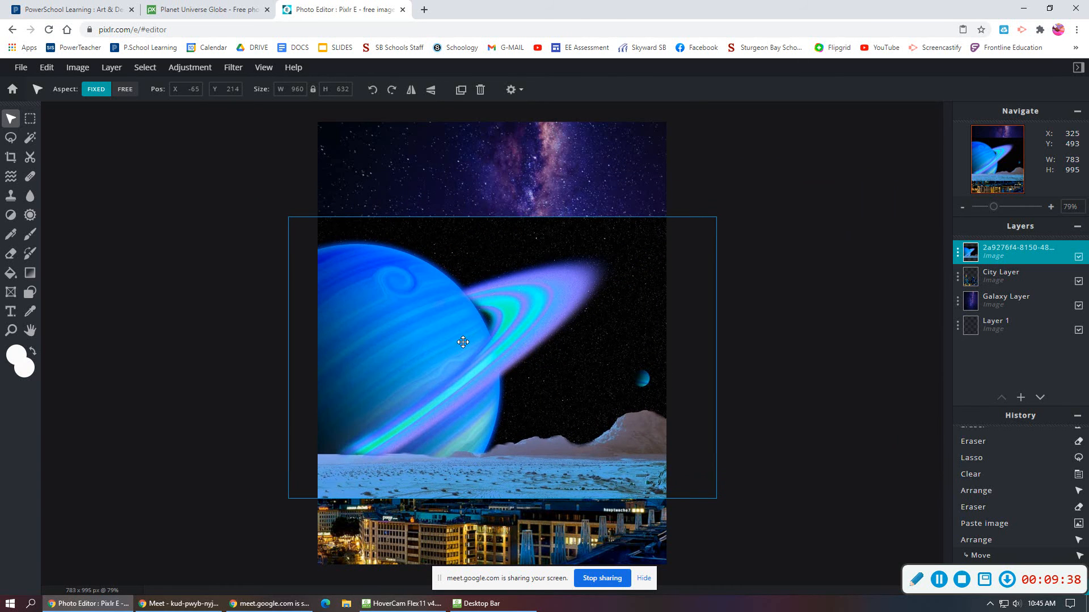
# Step: Erase the black sky and most of the ground around the ringed planet, and move the planet to about X -24, Y 290
pyautogui.click(10, 253)
pyautogui.moveTo(315, 216)
pyautogui.mouseDown()
pyautogui.moveTo(397, 220)
pyautogui.moveTo(479, 256)
pyautogui.moveTo(544, 220)
pyautogui.moveTo(467, 251)
pyautogui.moveTo(476, 262)
pyautogui.moveTo(564, 245)
pyautogui.moveTo(657, 251)
pyautogui.moveTo(537, 226)
pyautogui.moveTo(650, 208)
pyautogui.moveTo(707, 217)
pyautogui.moveTo(611, 256)
pyautogui.moveTo(592, 252)
pyautogui.moveTo(608, 251)
pyautogui.moveTo(617, 296)
pyautogui.moveTo(525, 381)
pyautogui.moveTo(506, 444)
pyautogui.moveTo(674, 441)
pyautogui.moveTo(658, 415)
pyautogui.moveTo(582, 416)
pyautogui.moveTo(559, 396)
pyautogui.moveTo(611, 349)
pyautogui.moveTo(651, 280)
pyautogui.moveTo(670, 288)
pyautogui.moveTo(615, 397)
pyautogui.moveTo(664, 343)
pyautogui.moveTo(638, 425)
pyautogui.moveTo(655, 387)
pyautogui.moveTo(504, 463)
pyautogui.moveTo(498, 476)
pyautogui.moveTo(560, 493)
pyautogui.moveTo(545, 494)
pyautogui.moveTo(552, 470)
pyautogui.moveTo(616, 464)
pyautogui.moveTo(647, 527)
pyautogui.moveTo(528, 523)
pyautogui.moveTo(501, 476)
pyautogui.moveTo(400, 501)
pyautogui.moveTo(321, 498)
pyautogui.mouseUp()
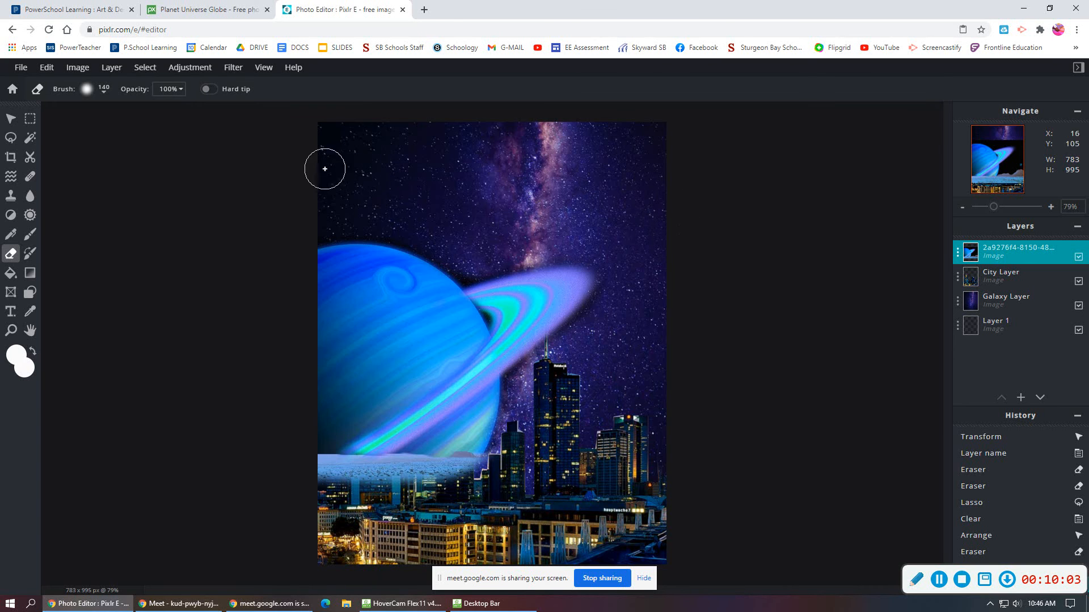
pyautogui.hotkey('ctrl', 'v')
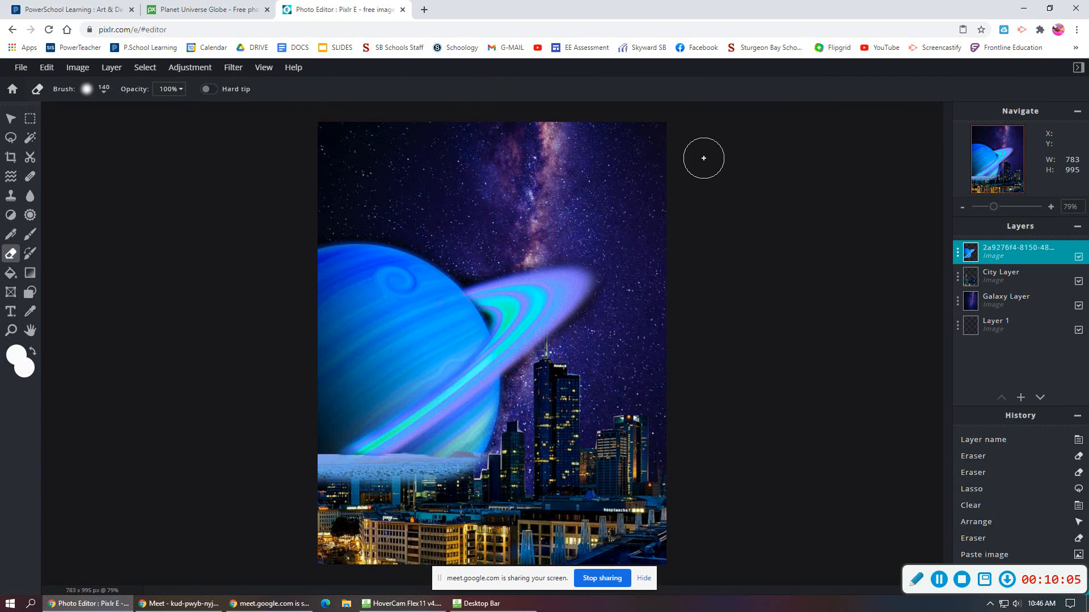
pyautogui.click(12, 119)
pyautogui.moveTo(407, 349); pyautogui.dragTo(460, 362)
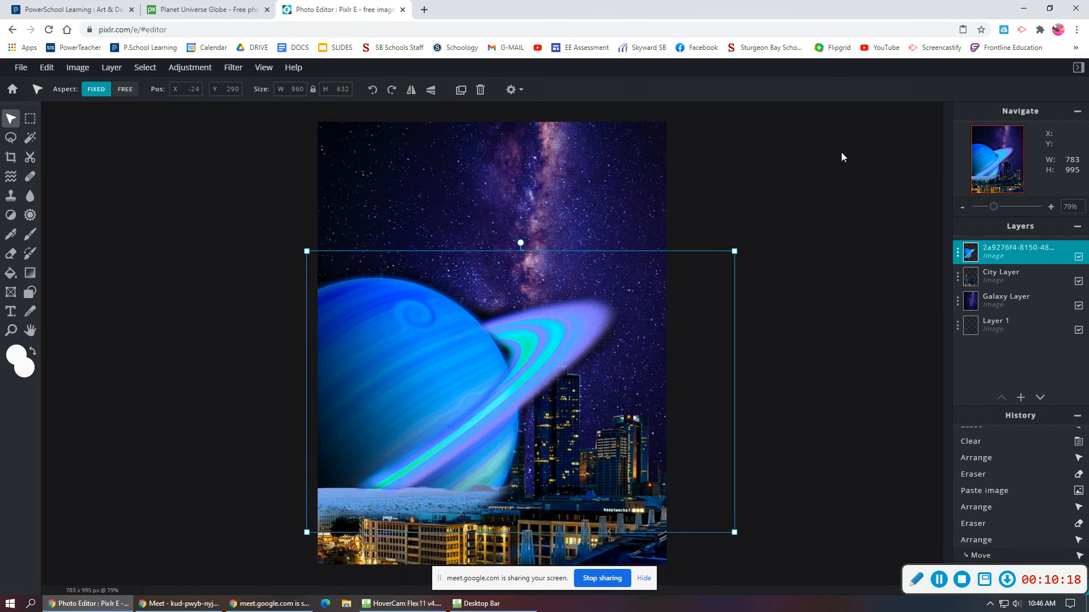
# Step: Rename the planet image layer as "Planet Layer (Saturn)", move it beneath the City Layer, and deselect it
pyautogui.doubleClick(1018, 249)
pyautogui.click(917, 262)
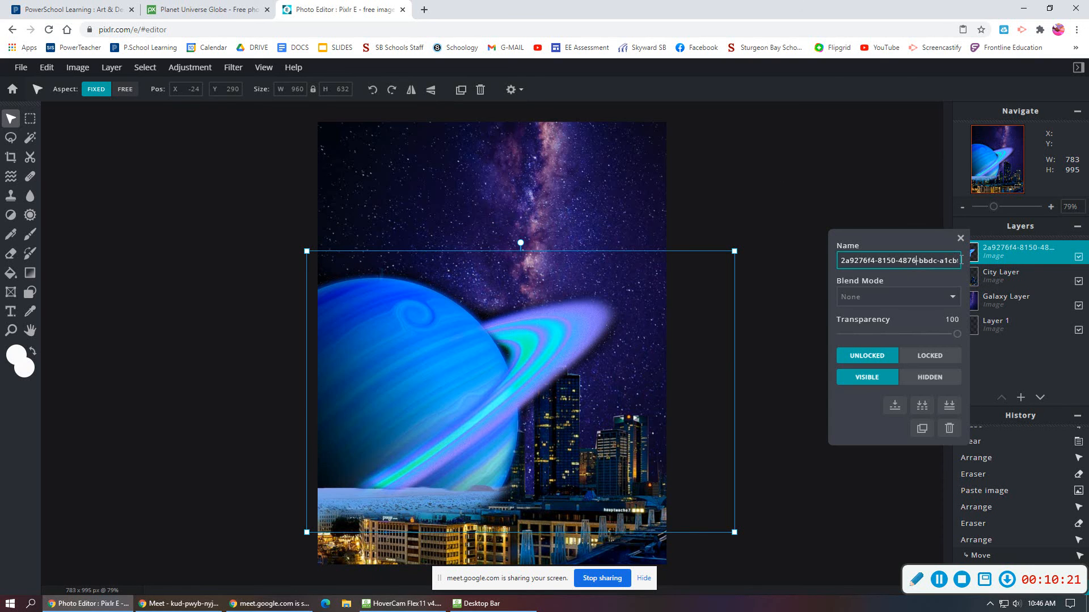
pyautogui.moveTo(962, 260); pyautogui.dragTo(815, 262)
pyautogui.press('BackSpace')
pyautogui.write('Pl')
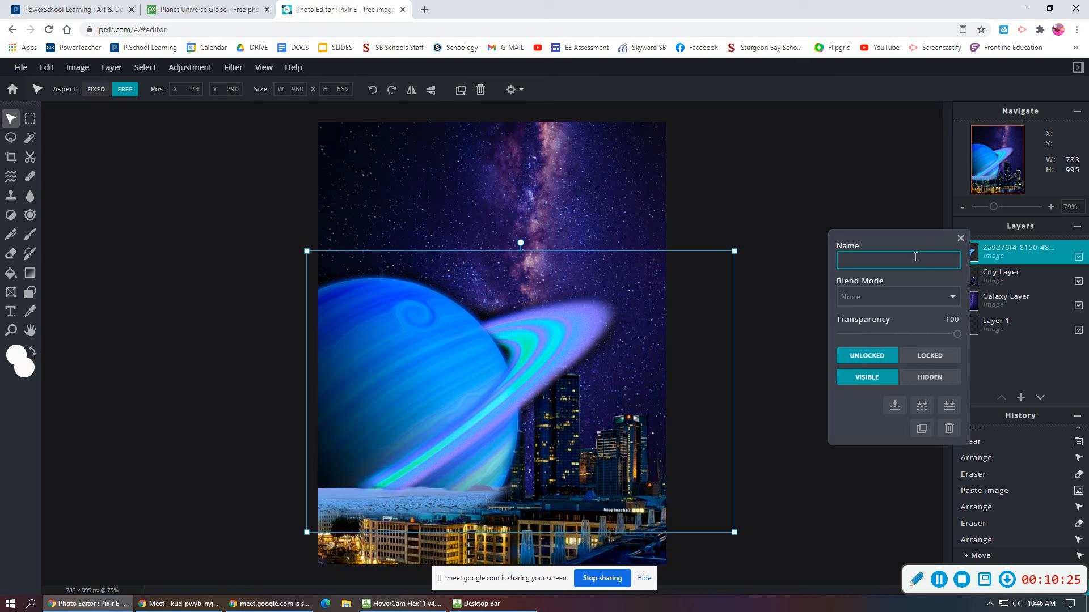
pyautogui.write('anet Layer')
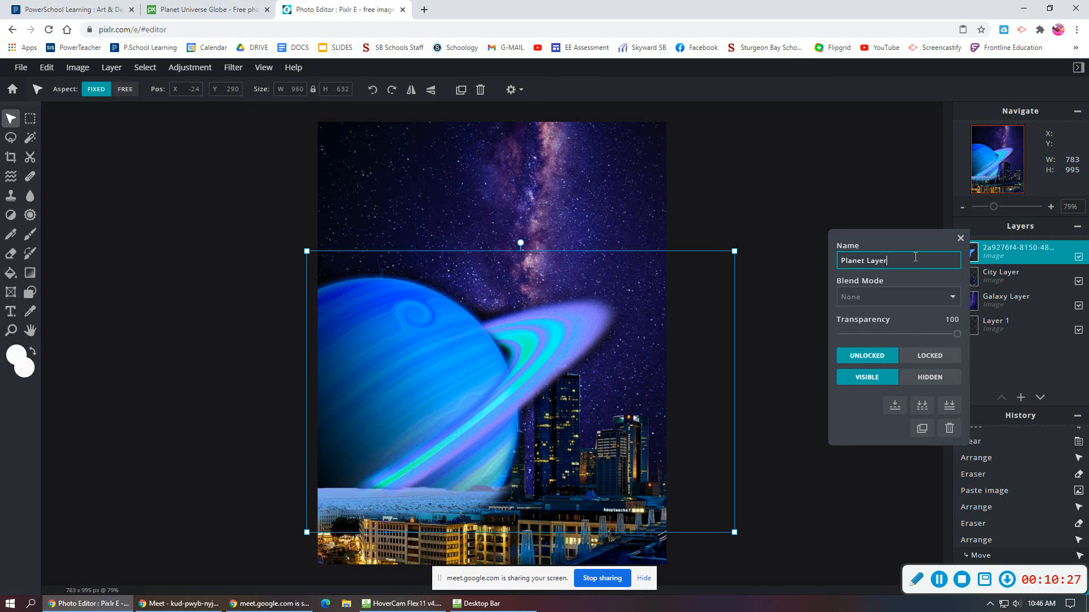
pyautogui.write(' (Saturn)')
pyautogui.press('Return')
pyautogui.moveTo(1011, 255); pyautogui.dragTo(1004, 280)
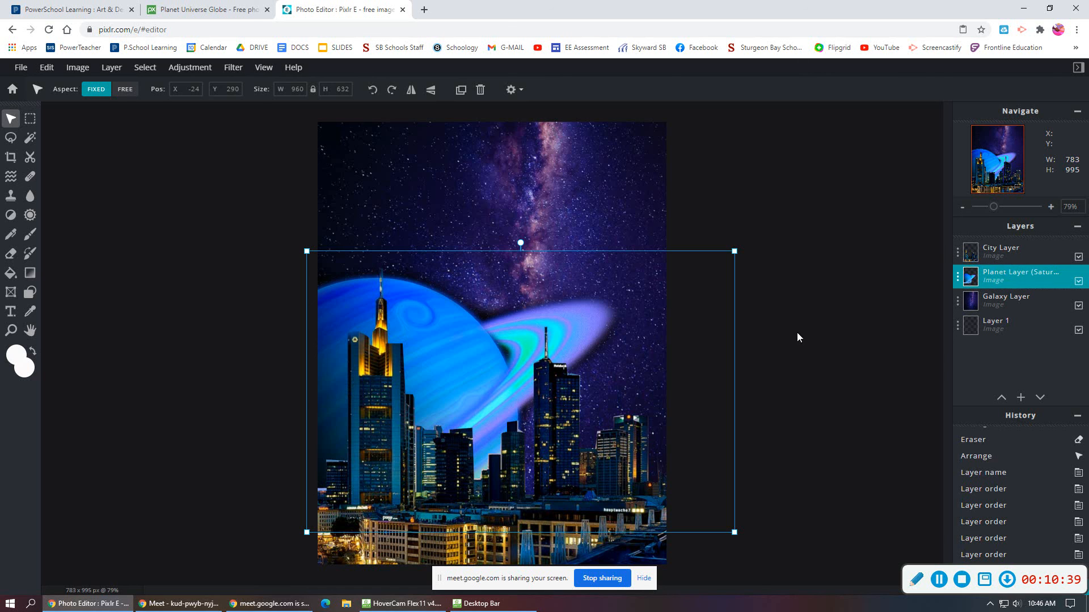
pyautogui.click(916, 365)
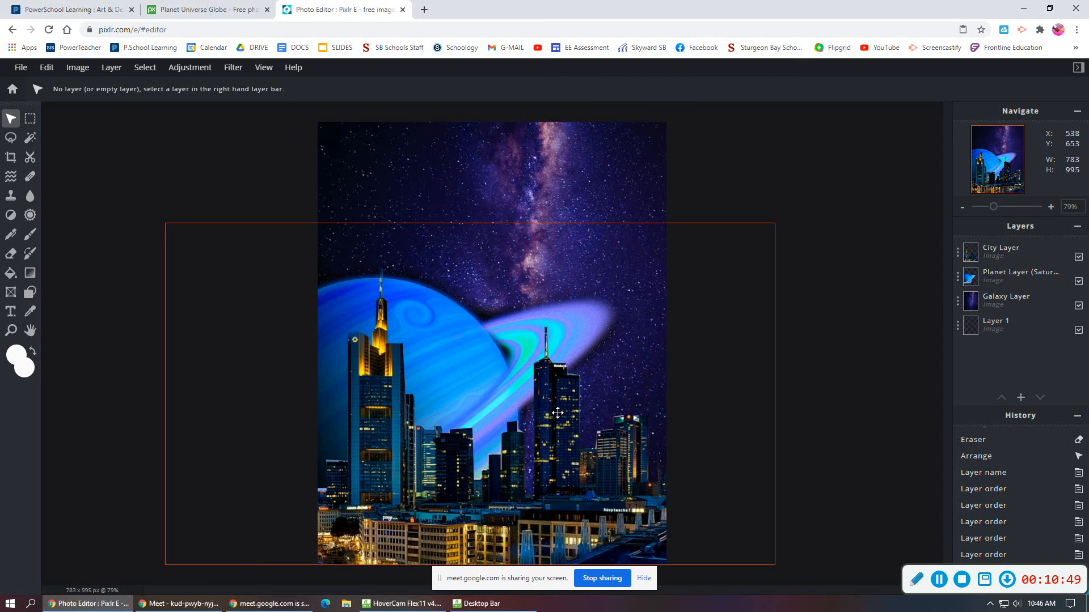
# Step: Cool the City Layer with a Temperature & tint adjustment, setting its temperature to -100
pyautogui.click(996, 256)
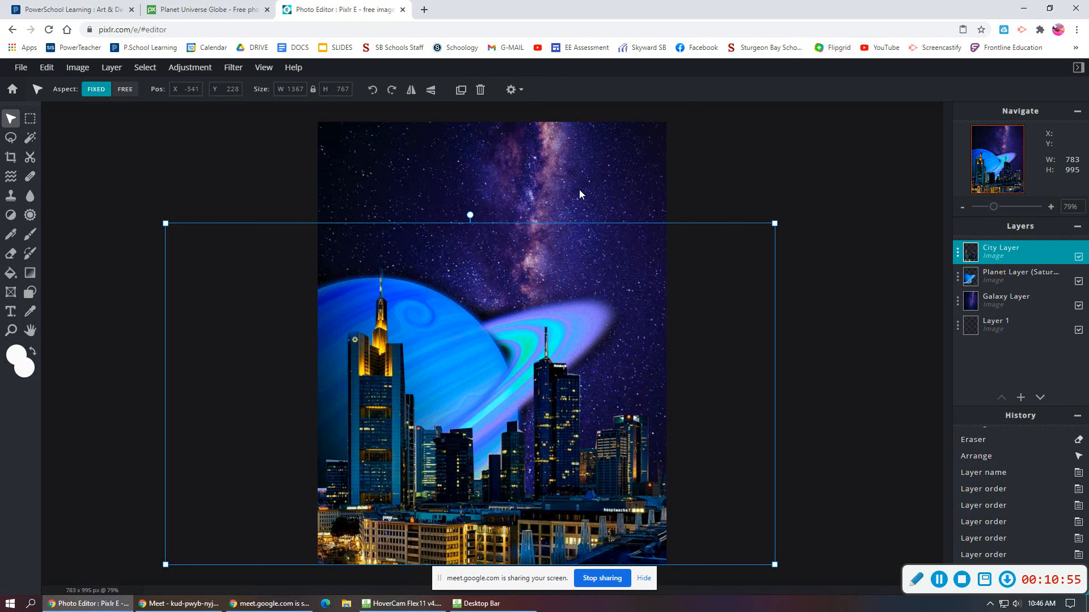
pyautogui.click(195, 71)
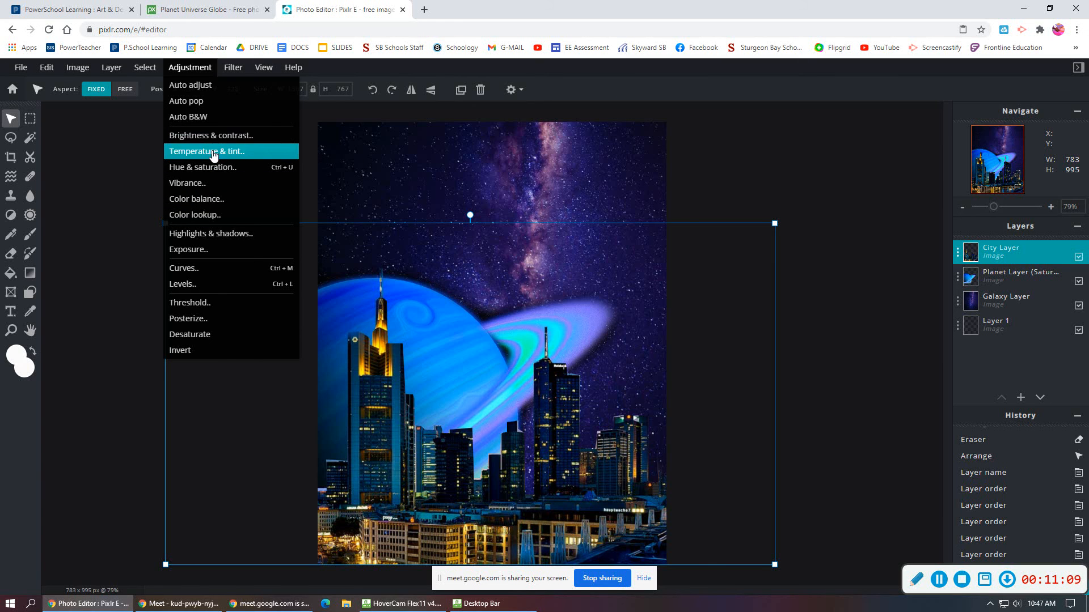
pyautogui.click(215, 153)
pyautogui.moveTo(545, 340); pyautogui.dragTo(426, 347)
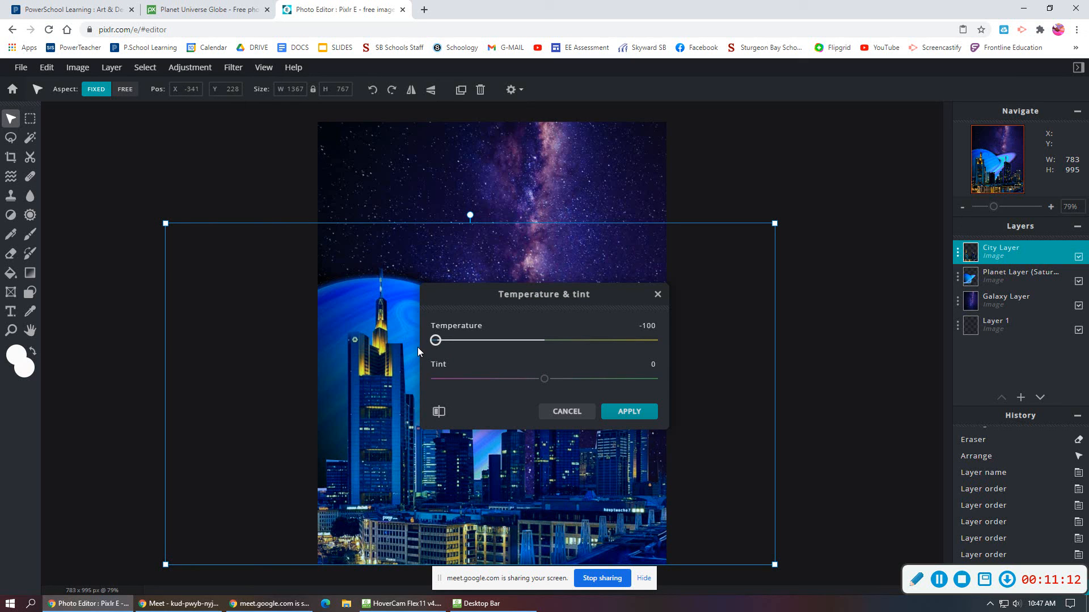
pyautogui.moveTo(545, 378)
pyautogui.mouseDown()
pyautogui.moveTo(442, 385)
pyautogui.moveTo(543, 389)
pyautogui.mouseUp()
pyautogui.moveTo(436, 341)
pyautogui.mouseDown()
pyautogui.moveTo(664, 347)
pyautogui.moveTo(419, 339)
pyautogui.mouseUp()
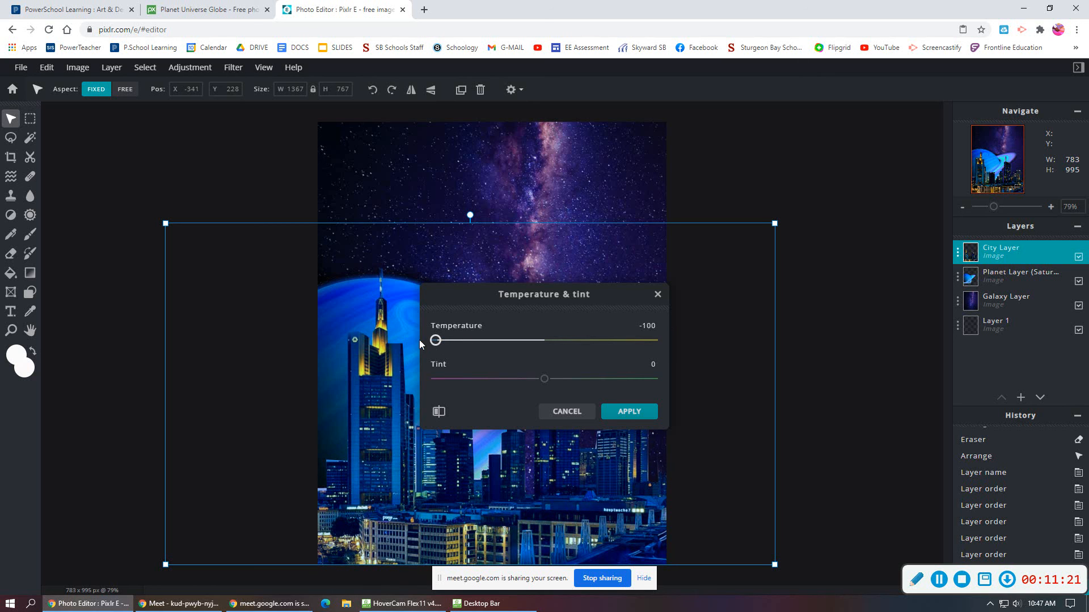
pyautogui.click(622, 412)
# Step: Brighten the City Layer with an Exposure adjustment of about 19
pyautogui.click(189, 69)
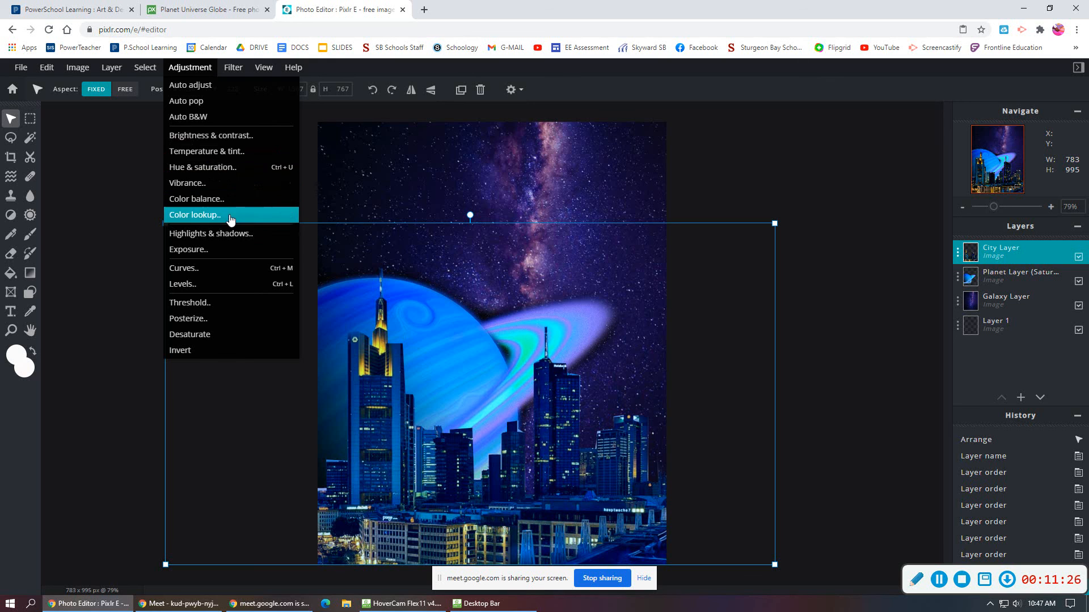
pyautogui.click(218, 250)
pyautogui.moveTo(543, 348)
pyautogui.mouseDown()
pyautogui.moveTo(461, 352)
pyautogui.moveTo(593, 350)
pyautogui.moveTo(563, 351)
pyautogui.mouseUp()
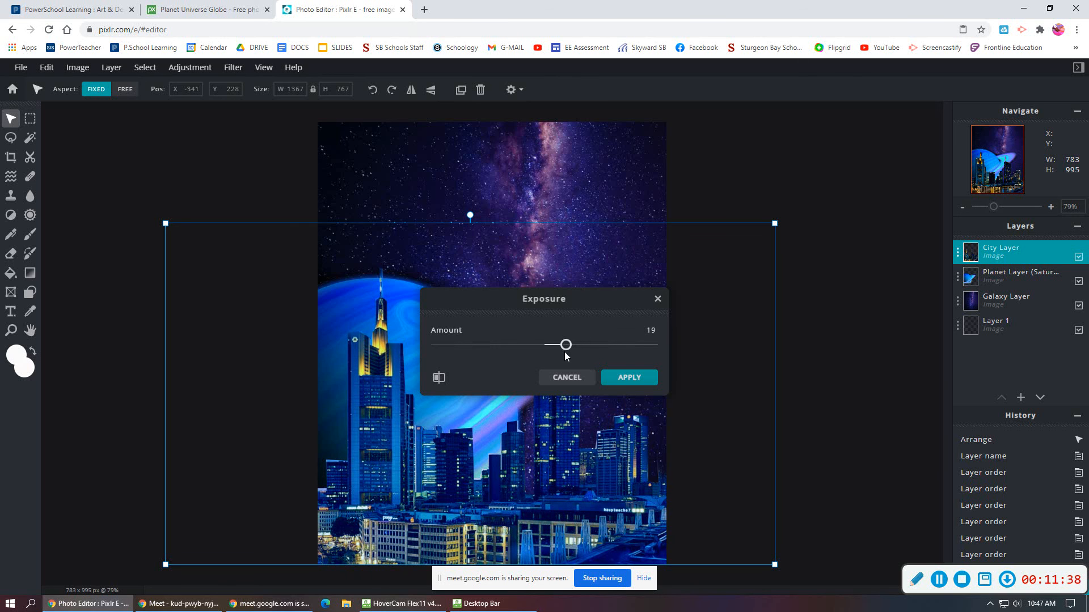
pyautogui.click(629, 378)
# Step: Adjust the City Layer's midtone red, green and blue levels with Color balance and apply the change
pyautogui.click(207, 73)
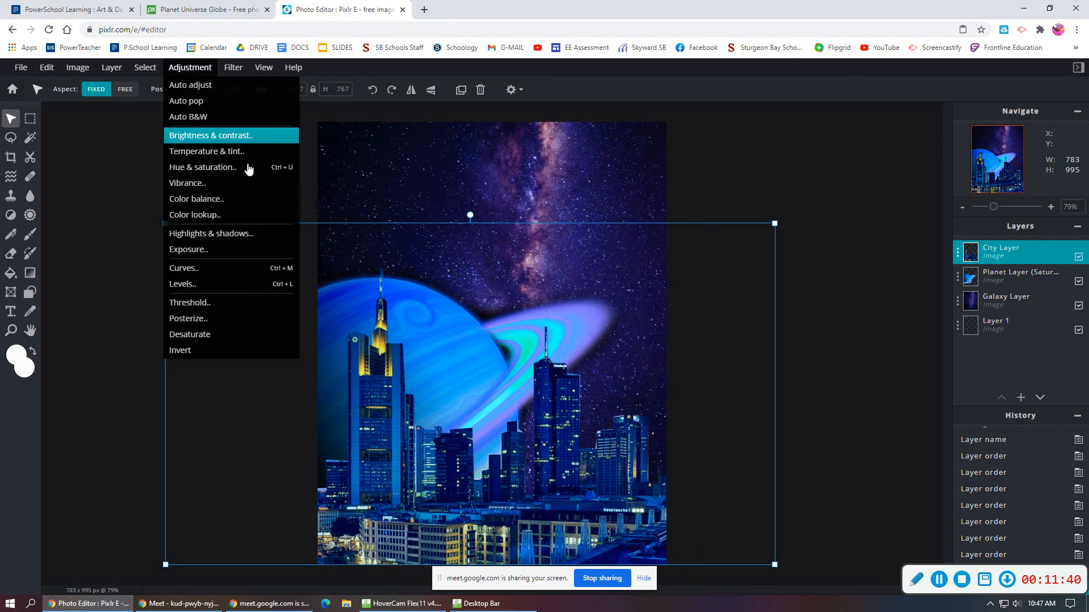
pyautogui.click(244, 199)
pyautogui.moveTo(543, 359); pyautogui.dragTo(577, 356)
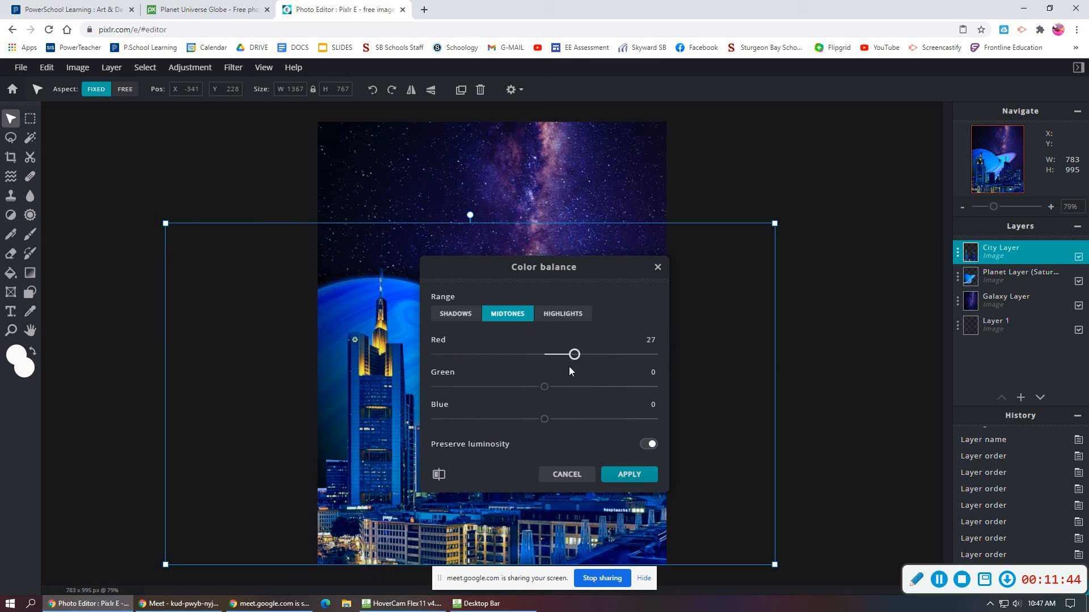
pyautogui.moveTo(426, 359); pyautogui.dragTo(573, 387)
pyautogui.moveTo(690, 383); pyautogui.dragTo(626, 426)
pyautogui.moveTo(535, 424); pyautogui.dragTo(505, 420)
pyautogui.click(608, 475)
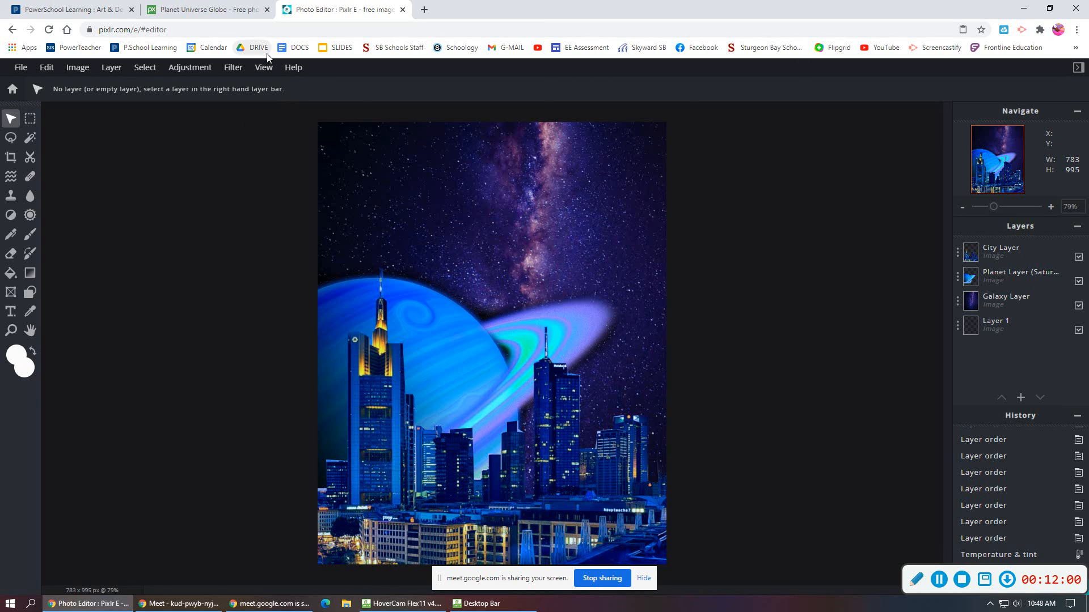
# Step: Download the finished collage as a JPG image named "Surrealism Collage" and dismiss the save dialog
pyautogui.click(23, 68)
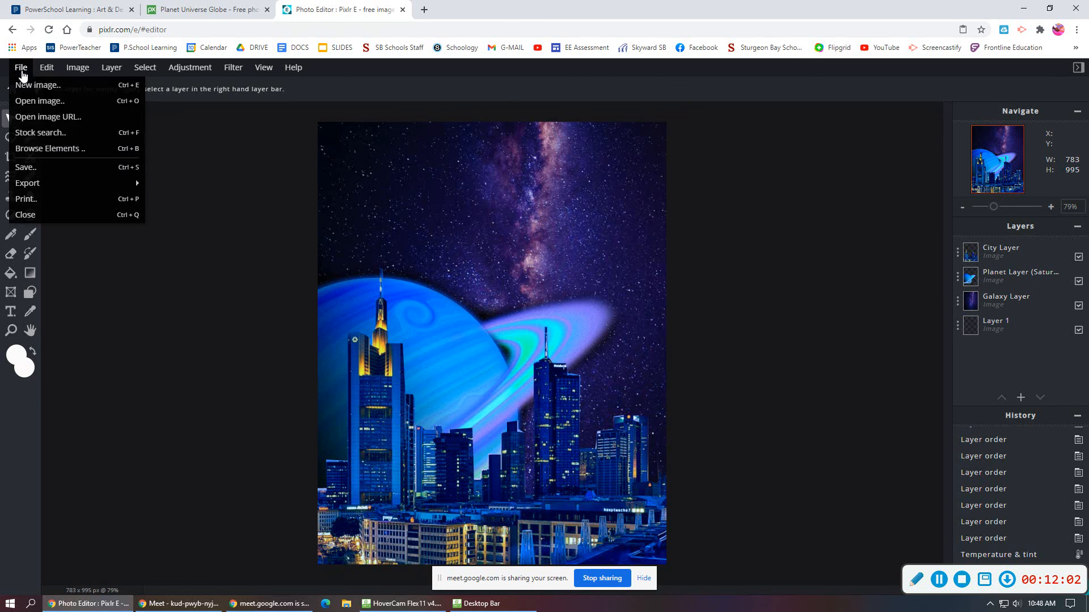
pyautogui.click(35, 167)
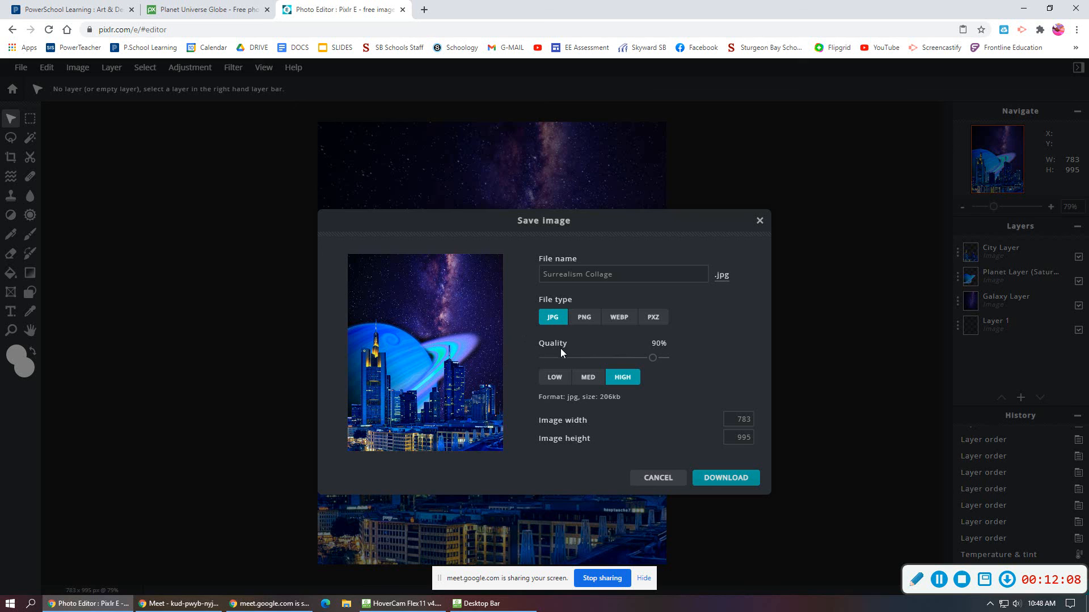
pyautogui.click(657, 321)
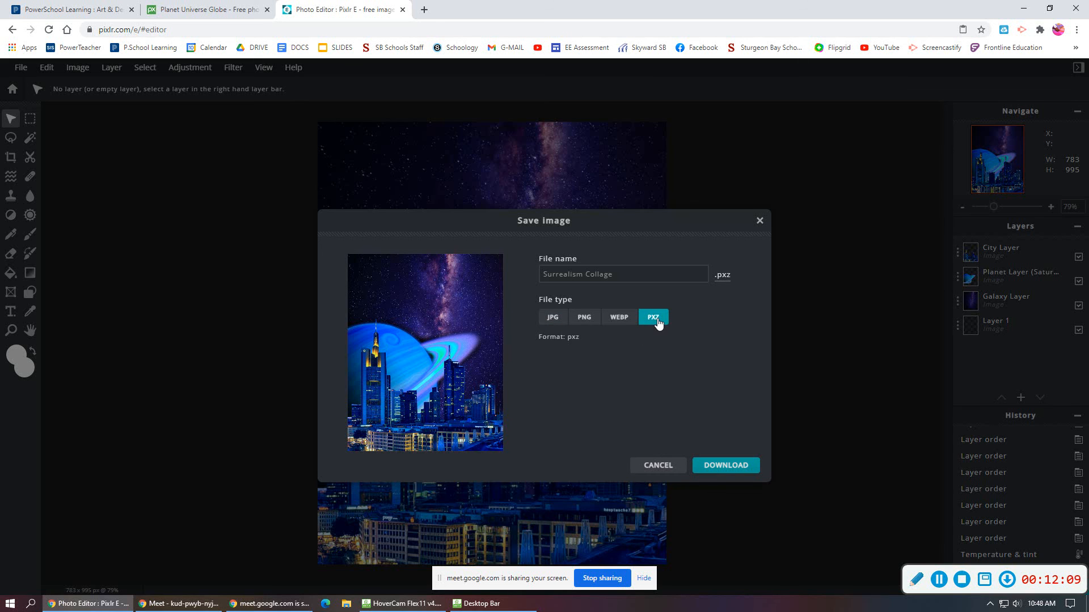
pyautogui.click(549, 321)
pyautogui.click(617, 274)
pyautogui.click(741, 481)
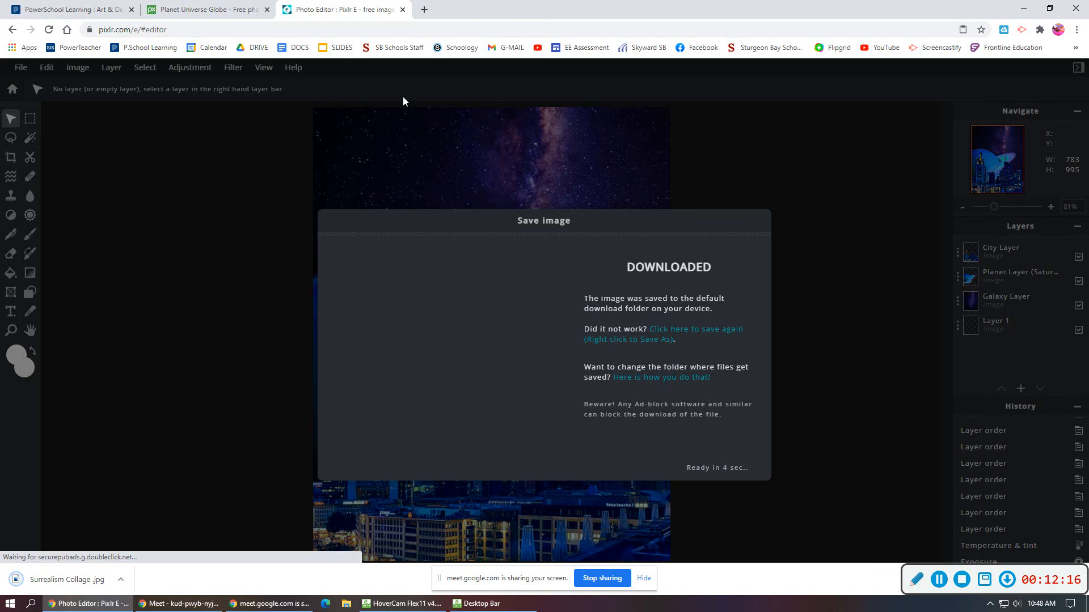
pyautogui.click(527, 258)
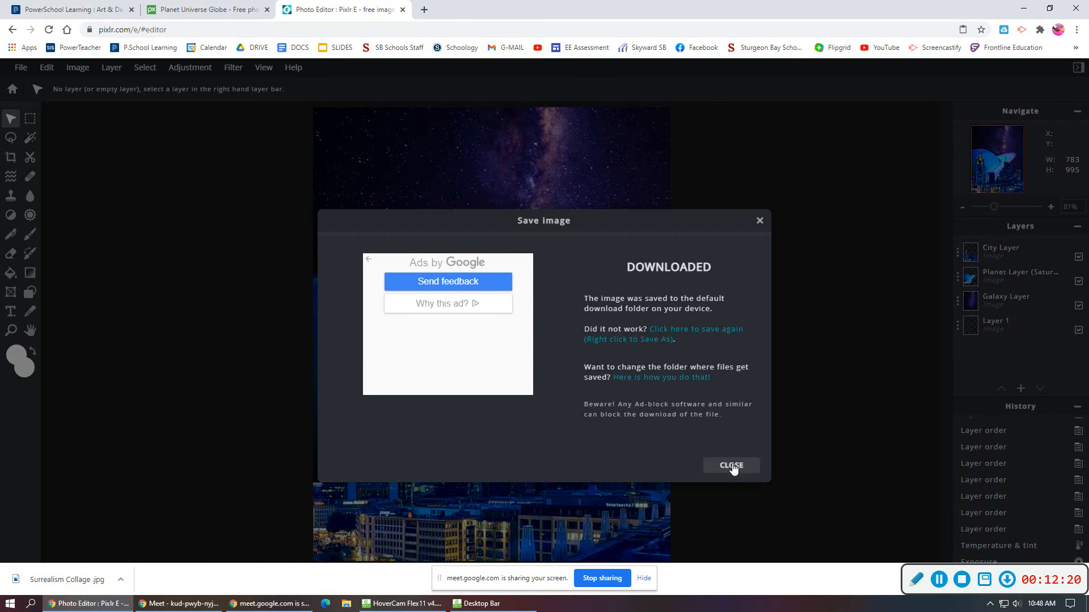
pyautogui.click(731, 468)
# Step: Download the collage again as a layered PXZ file named "Surrealism Collage" and dismiss the save dialog
pyautogui.click(20, 67)
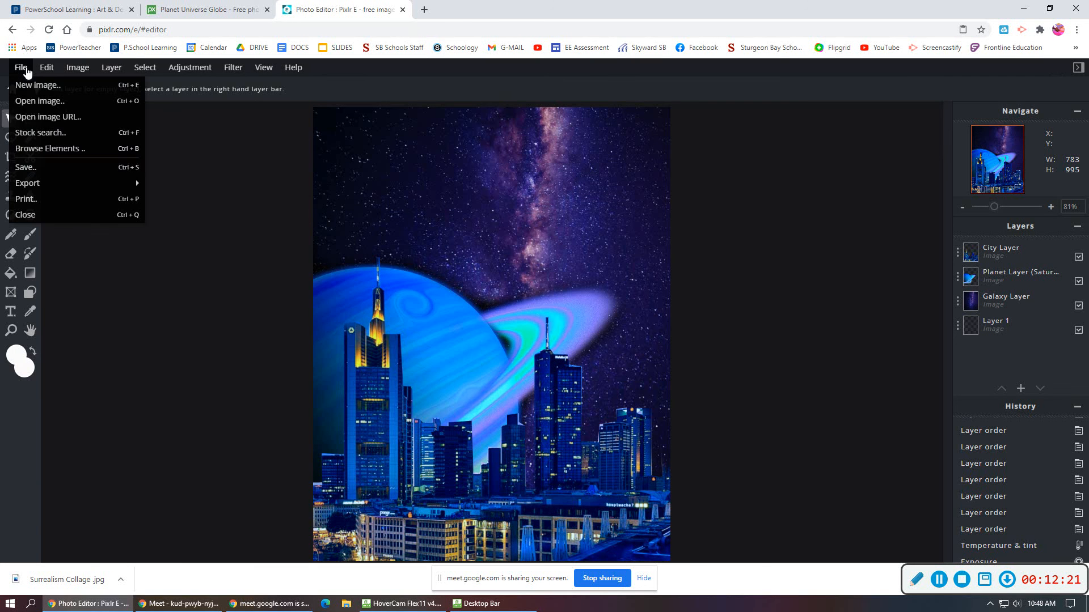
pyautogui.click(57, 170)
pyautogui.click(653, 308)
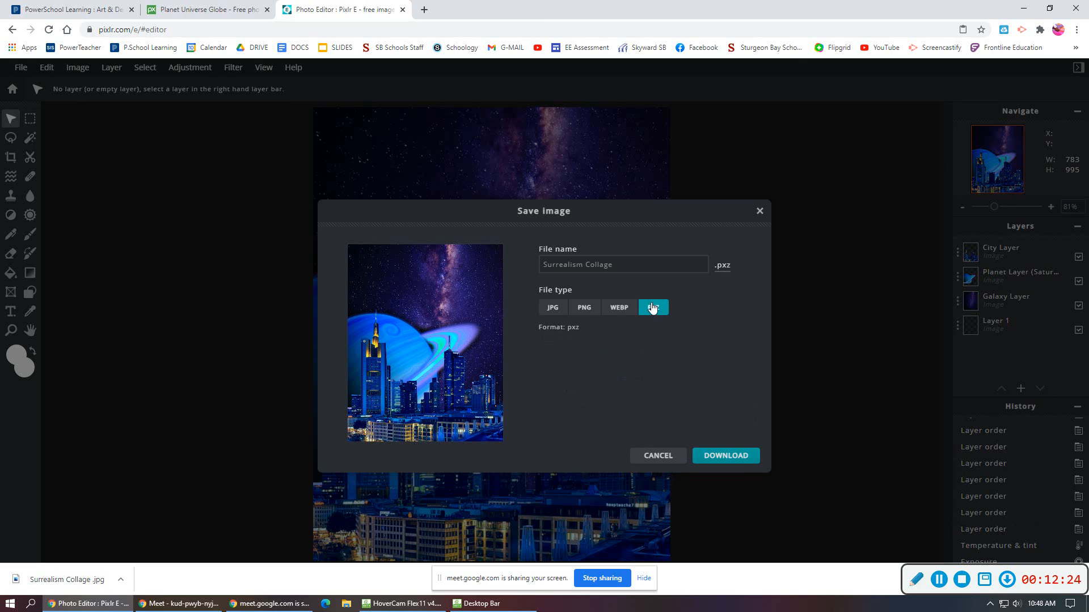
pyautogui.click(739, 460)
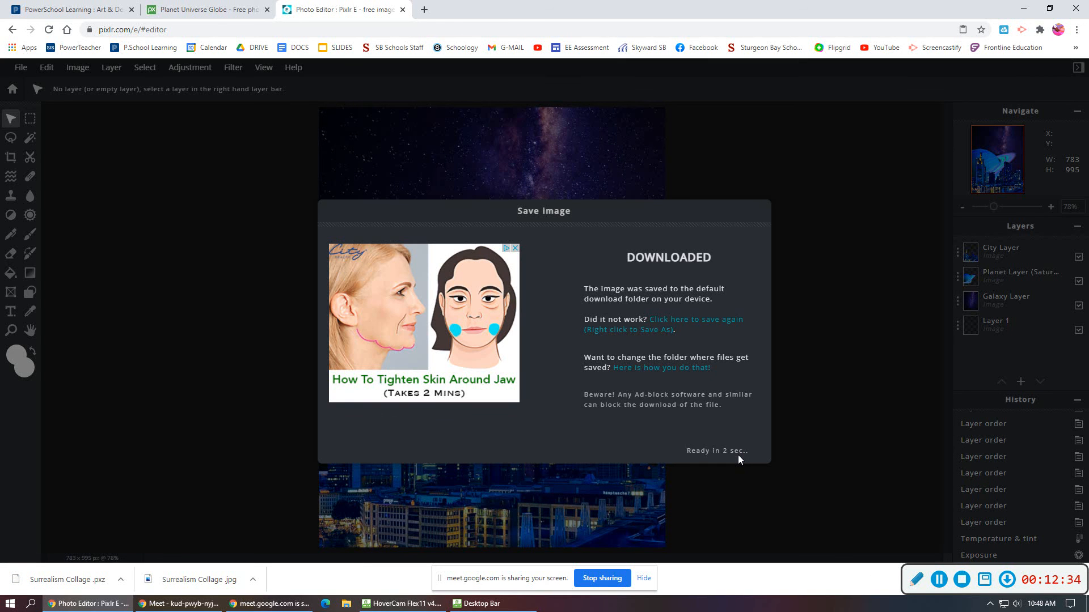
pyautogui.click(737, 454)
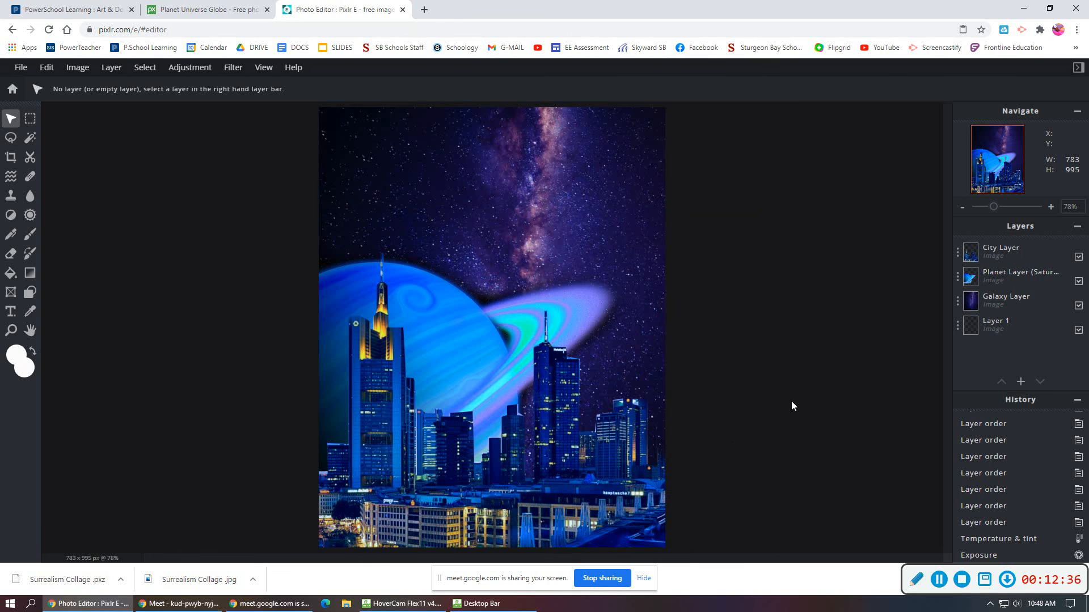